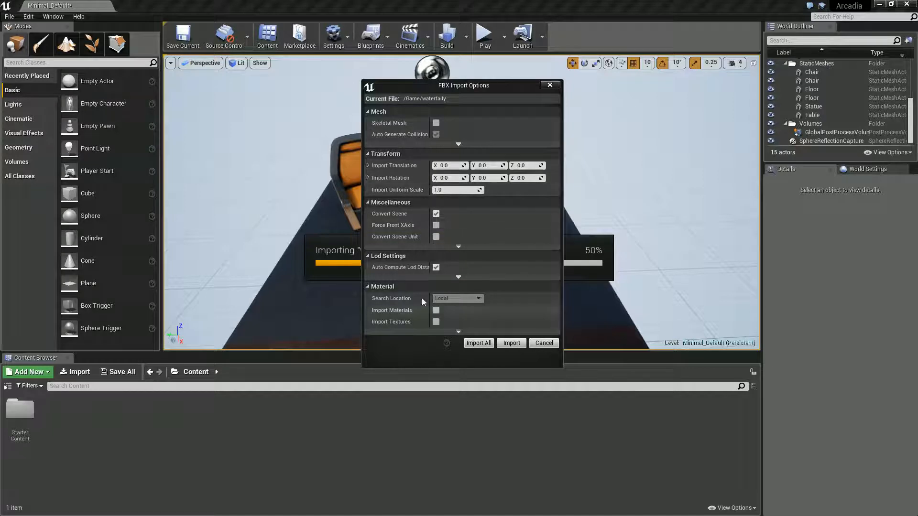
- Import all the waterfally FBX content and place the waterfally mesh in the level, clear of the floor and furniture
left_click(485, 344)
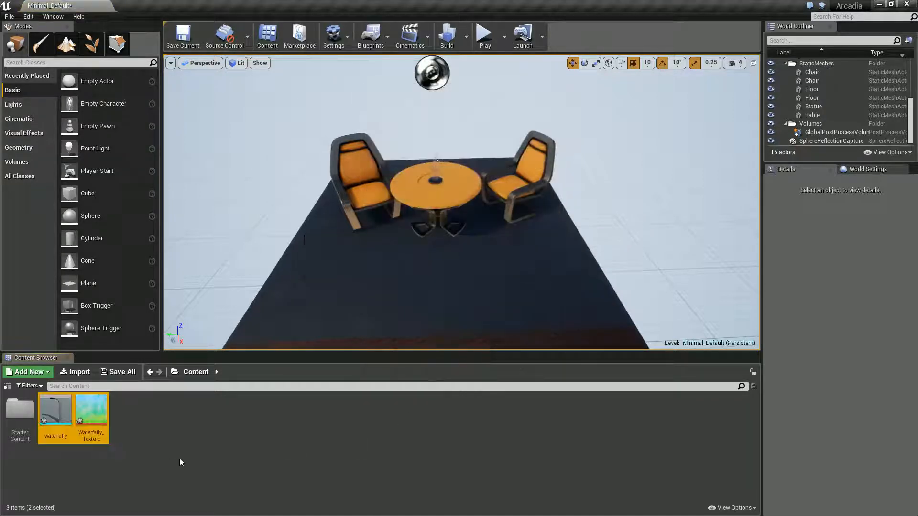
mouse_move(86, 412)
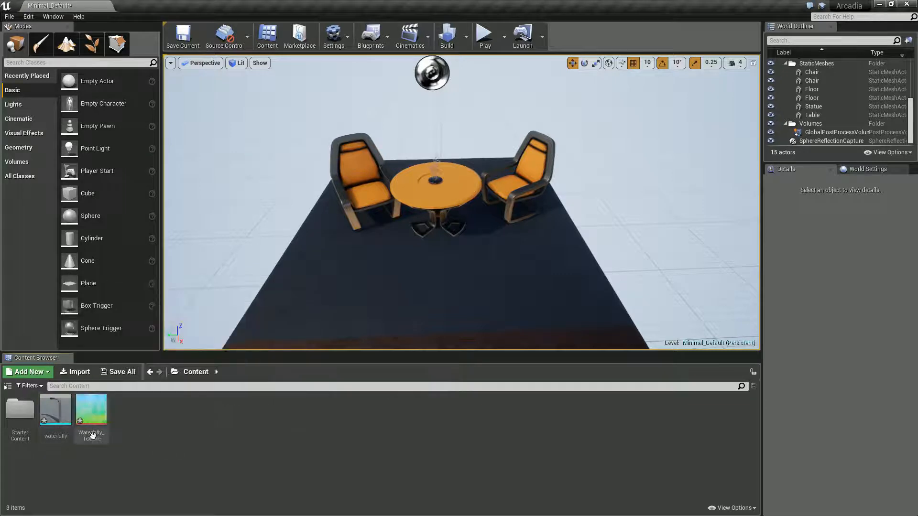
left_click_drag(55, 409, 359, 320)
right_click_drag(378, 312, 412, 245)
left_click_drag(448, 230, 292, 221)
right_click_drag(292, 221, 374, 227)
left_click(102, 421)
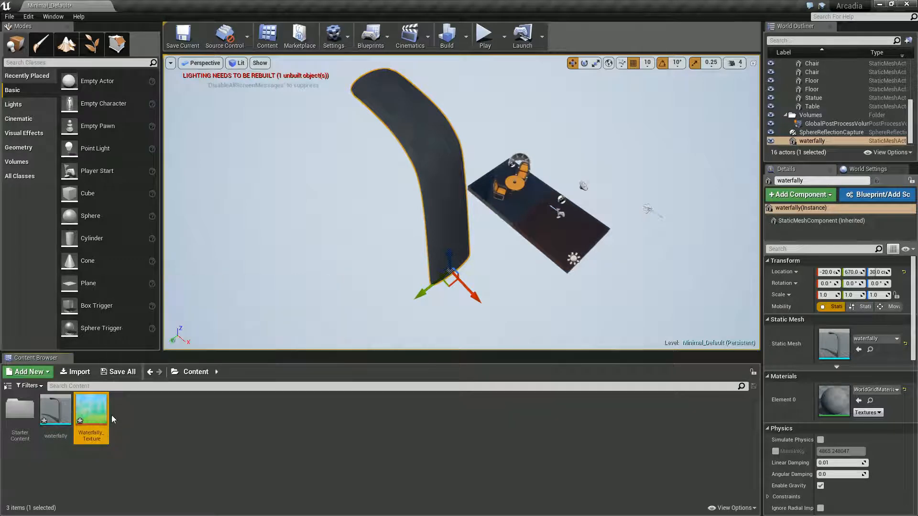
right_click(99, 413)
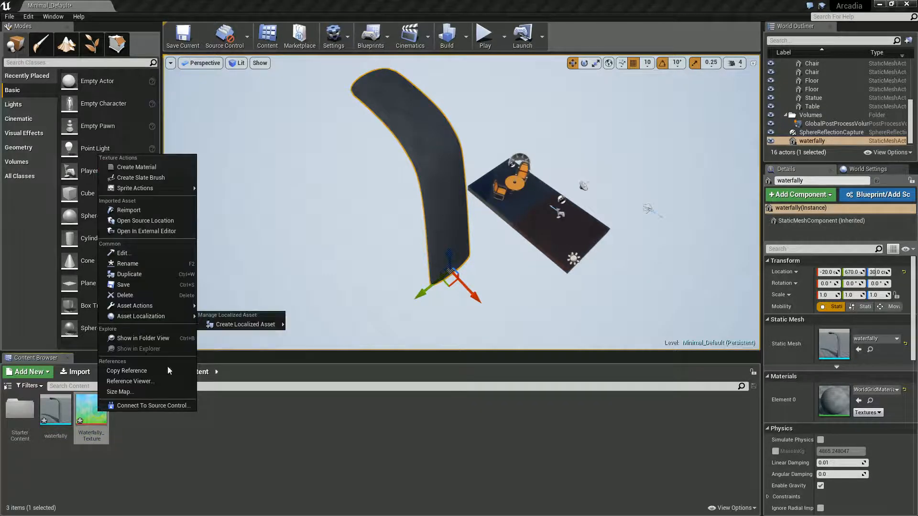
left_click(139, 381)
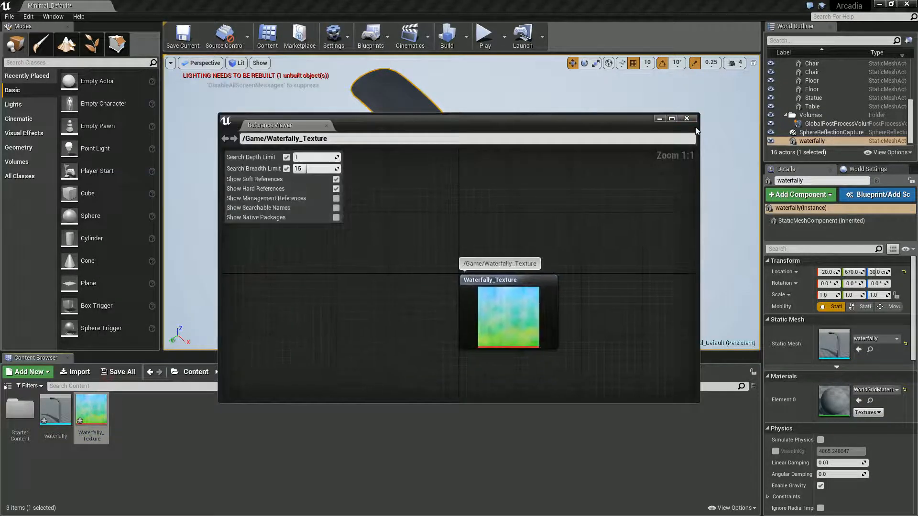
left_click(686, 118)
- Create a new material named Waterfall_Mat in the Content folder
right_click(126, 423)
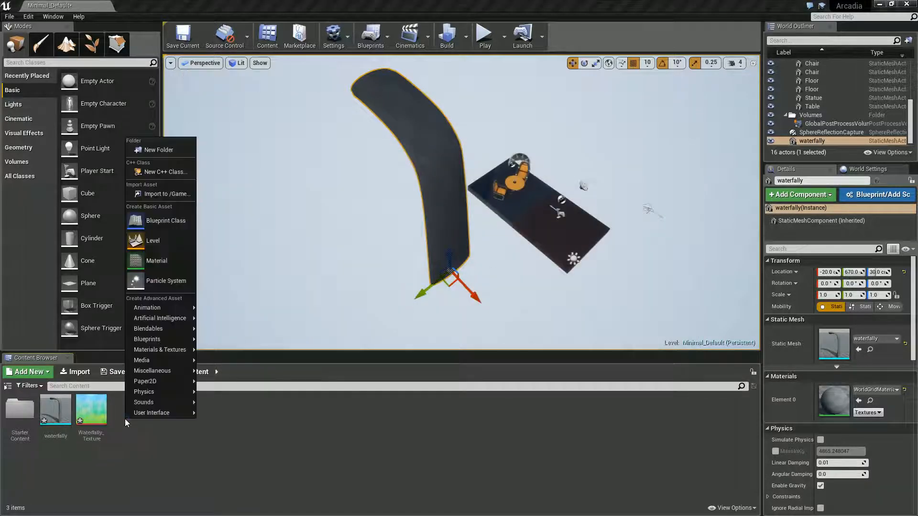
left_click(155, 259)
type("Wa")
type("terfall_Mat")
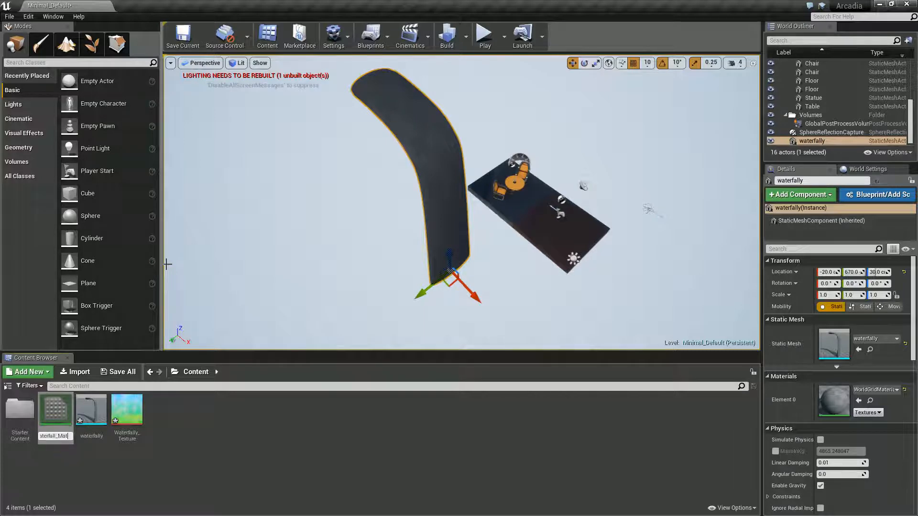
key("Return")
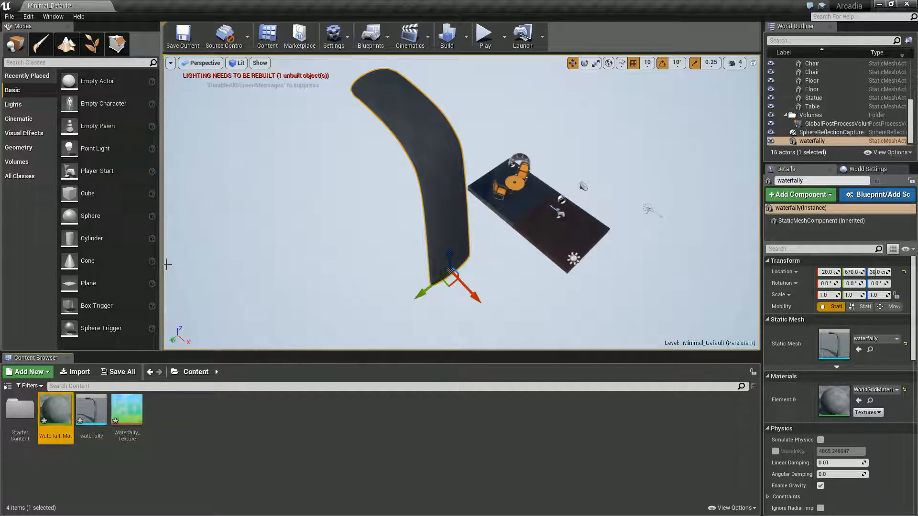
- Open Waterfall_Mat for editing, add Waterfally_Texture to its graph as a Texture Sample, and maximize the material editor
double_click(69, 406)
right_click_drag(468, 178, 545, 193)
left_click_drag(427, 9, 528, 16)
left_click_drag(127, 410, 533, 112)
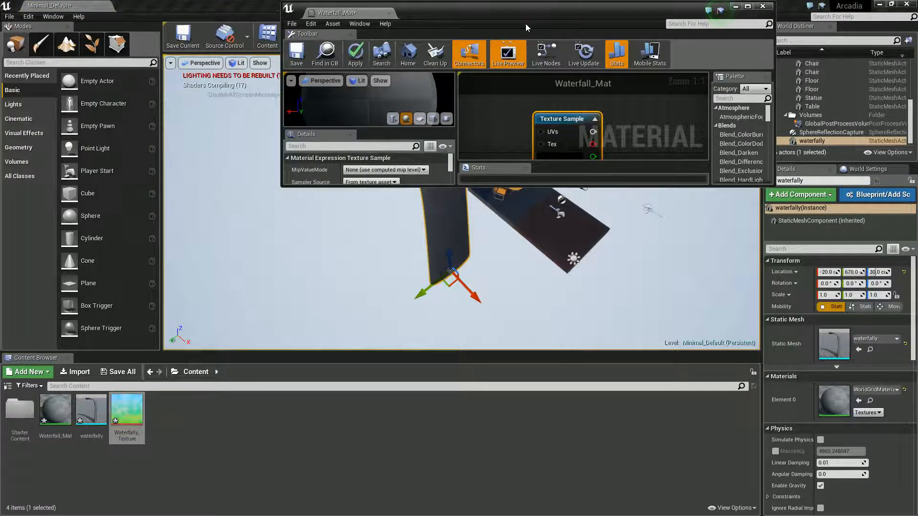
double_click(523, 16)
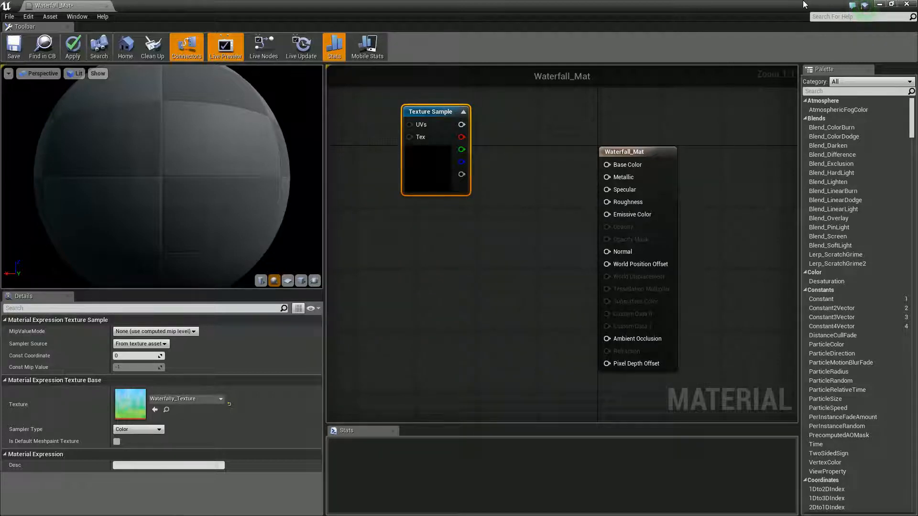
- Enlarge the graph area and move the Texture Sample node lower, well away from the material's result node
left_click_drag(458, 98, 440, 208)
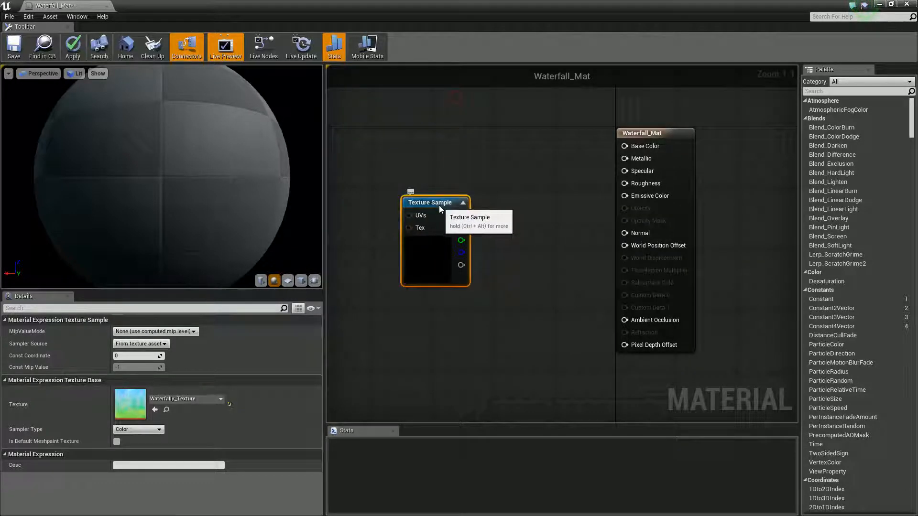
left_click_drag(439, 205, 405, 163)
left_click_drag(325, 150, 265, 151)
left_click_drag(350, 166, 348, 213)
- Add a Constant3Vector node above the Texture Sample and set its colour to the muted blue 0.227, 0.26, 0.445
left_click(345, 137)
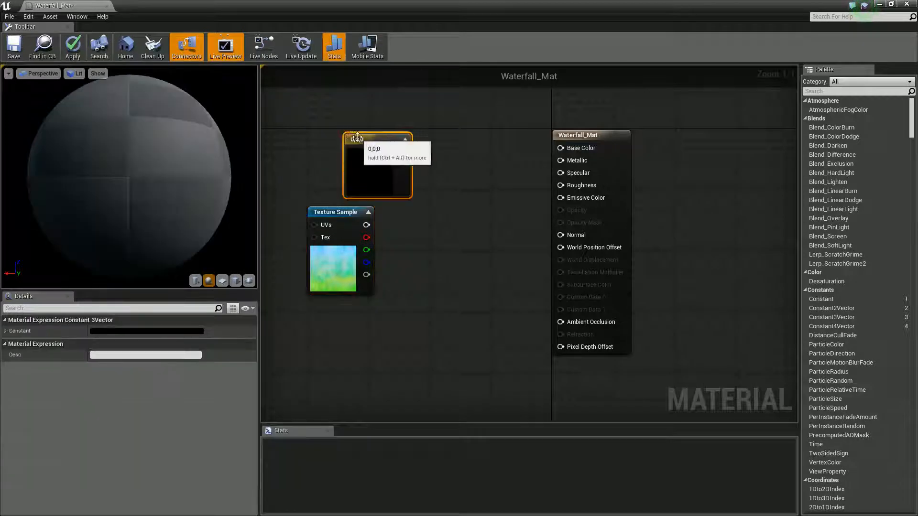
left_click_drag(345, 139, 317, 120)
double_click(345, 146)
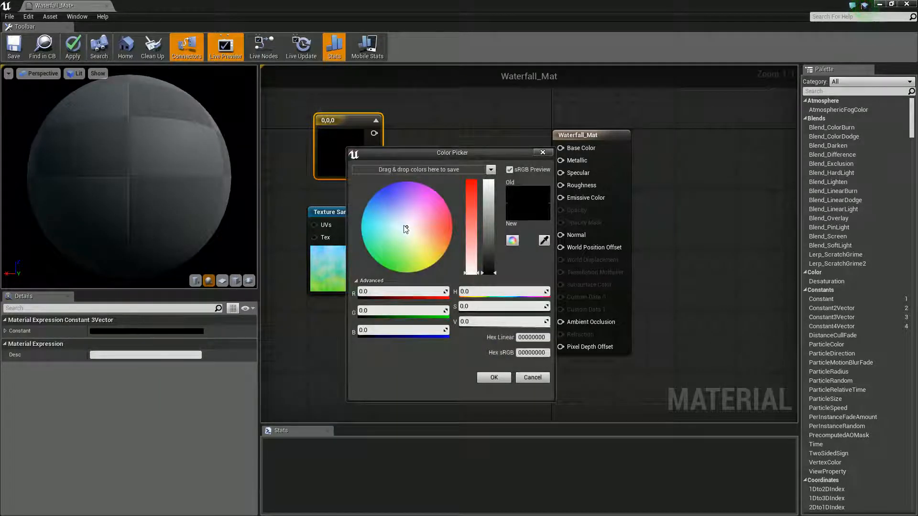
left_click_drag(408, 227, 399, 216)
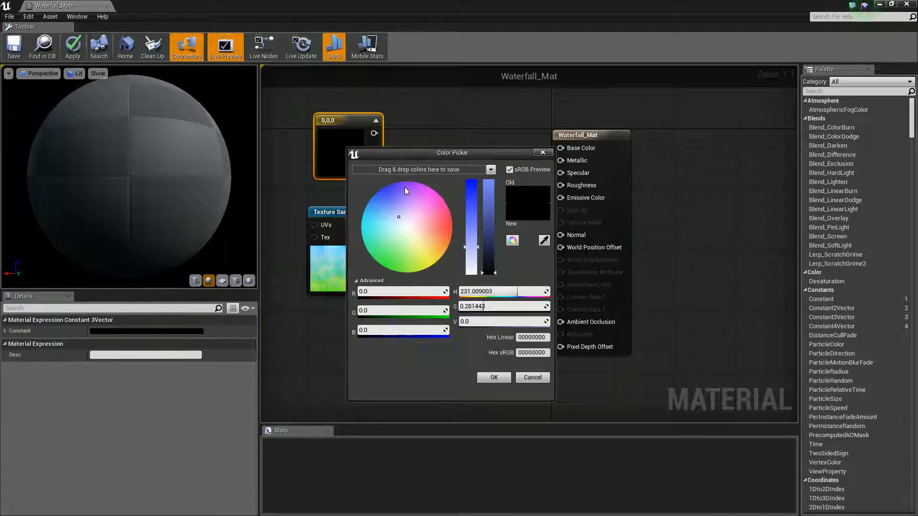
mouse_move(487, 257)
left_mouse_down()
mouse_move(493, 241)
mouse_move(477, 230)
left_mouse_up()
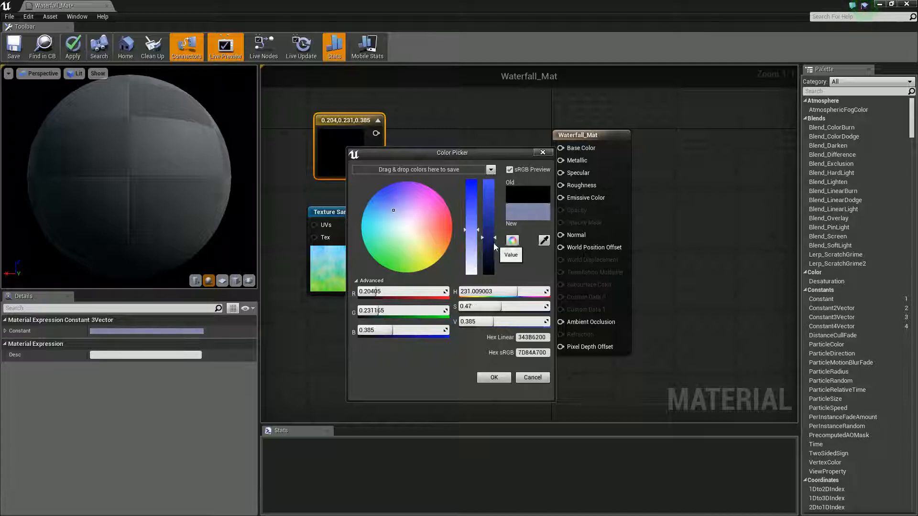
left_click_drag(487, 237, 475, 228)
left_click(495, 378)
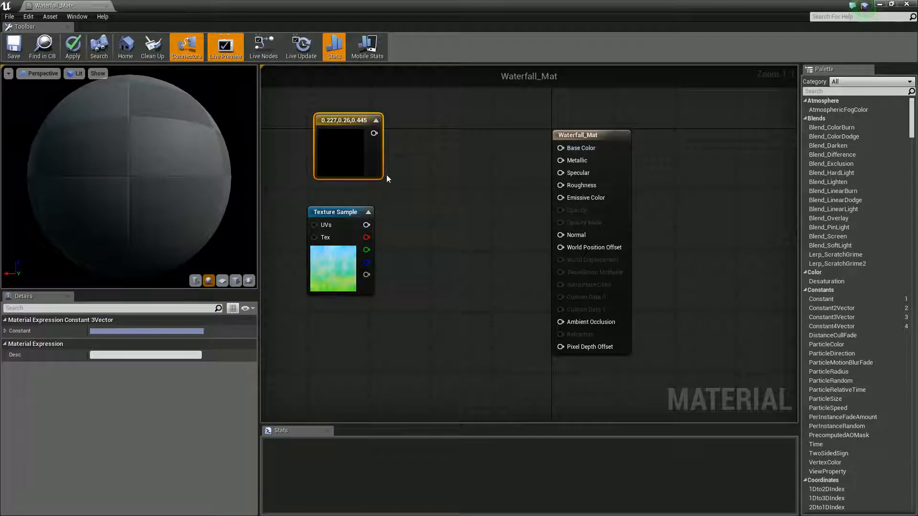
left_click_drag(338, 129, 318, 128)
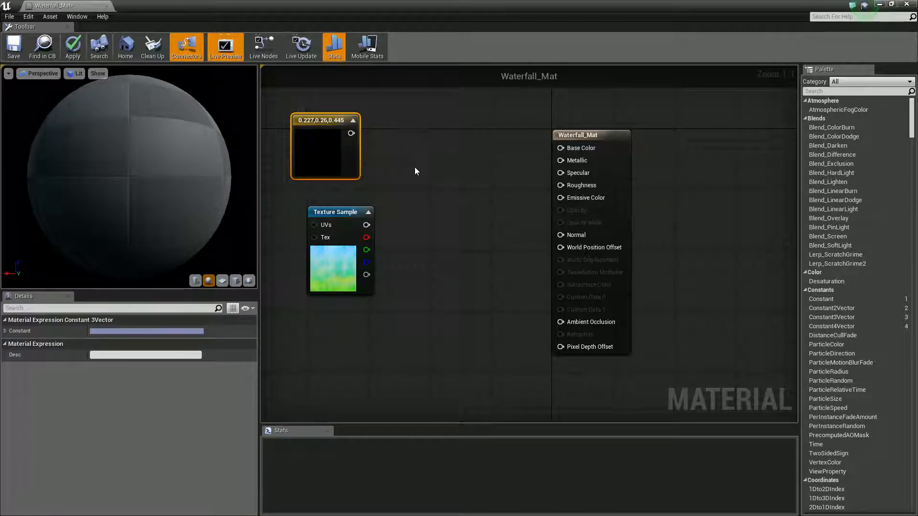
- Add a Blend_Overlay node, connecting the colour constant to Base and the Texture Sample's red channel to Blend
left_click_drag(562, 128, 687, 144)
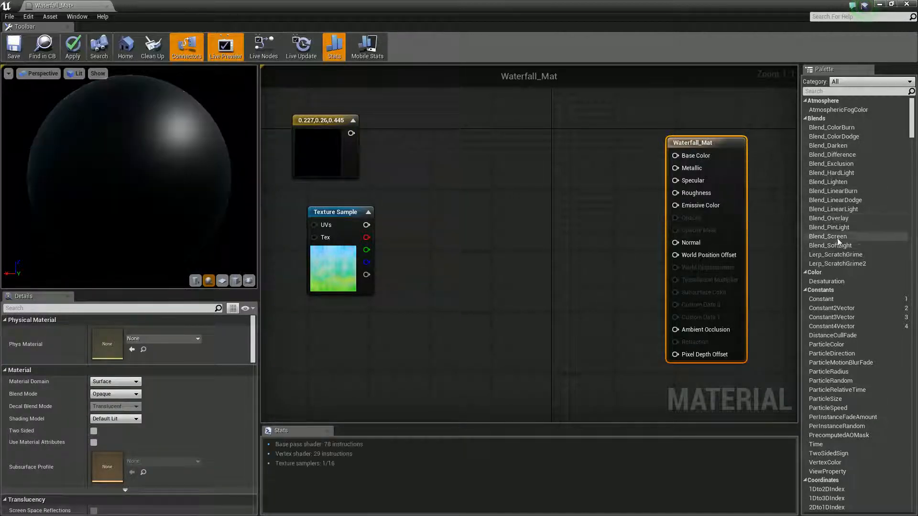
left_click_drag(826, 220, 349, 135)
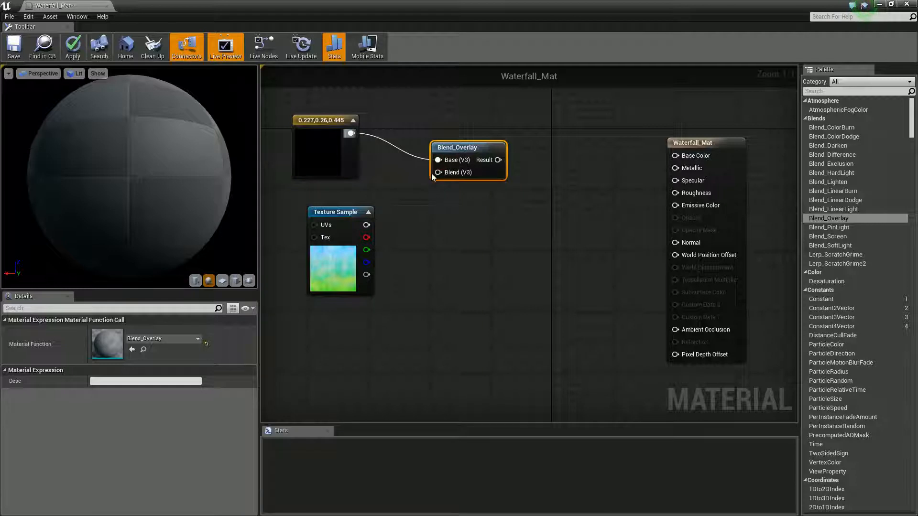
left_click_drag(433, 173, 365, 241)
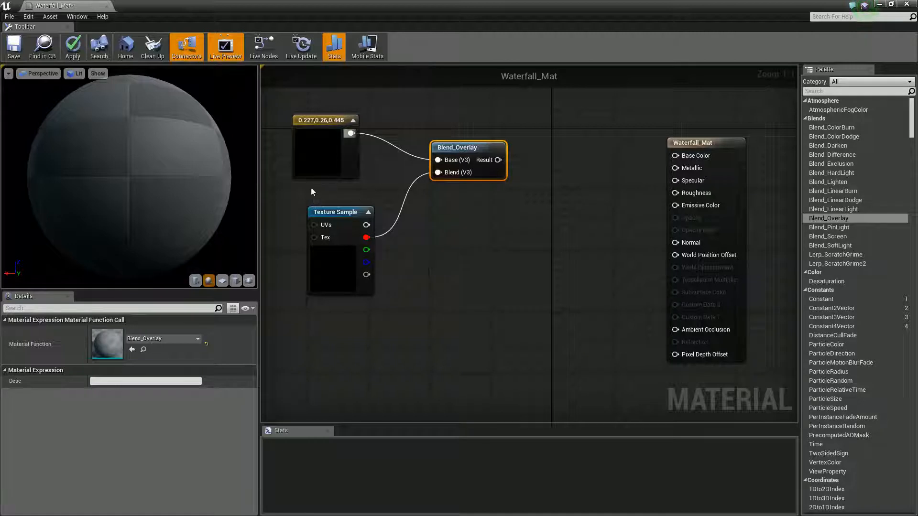
- Start previewing the Blend_Overlay node and rotate the preview sphere to inspect the blend
right_click(475, 150)
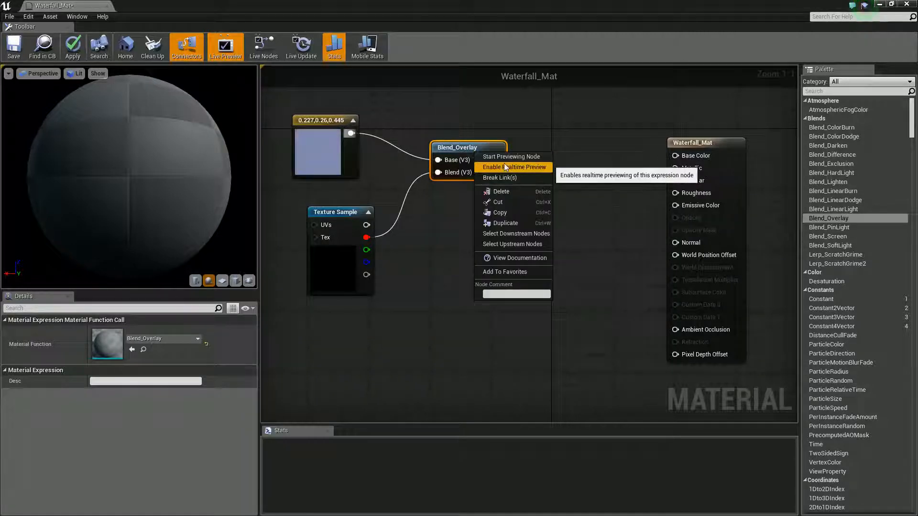
left_click(508, 158)
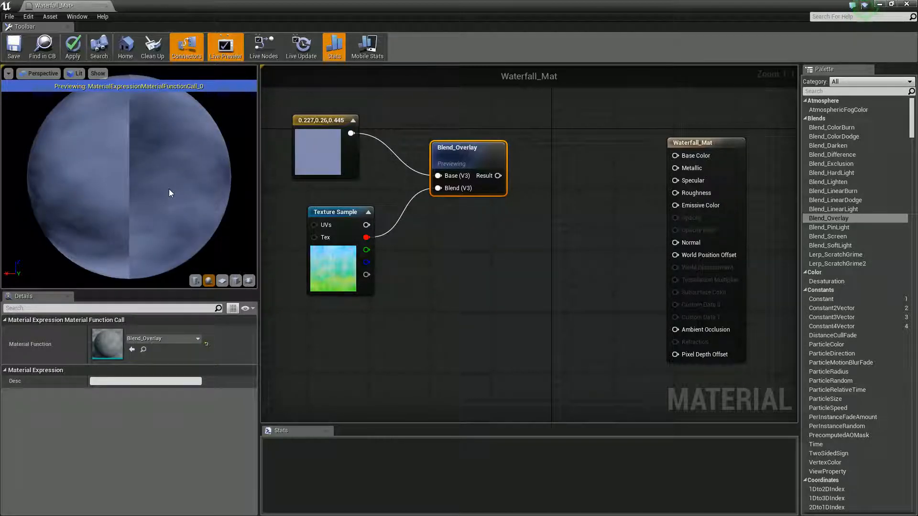
left_click_drag(168, 188, 33, 223)
mouse_move(212, 205)
left_mouse_down()
mouse_move(133, 202)
mouse_move(210, 202)
left_mouse_up()
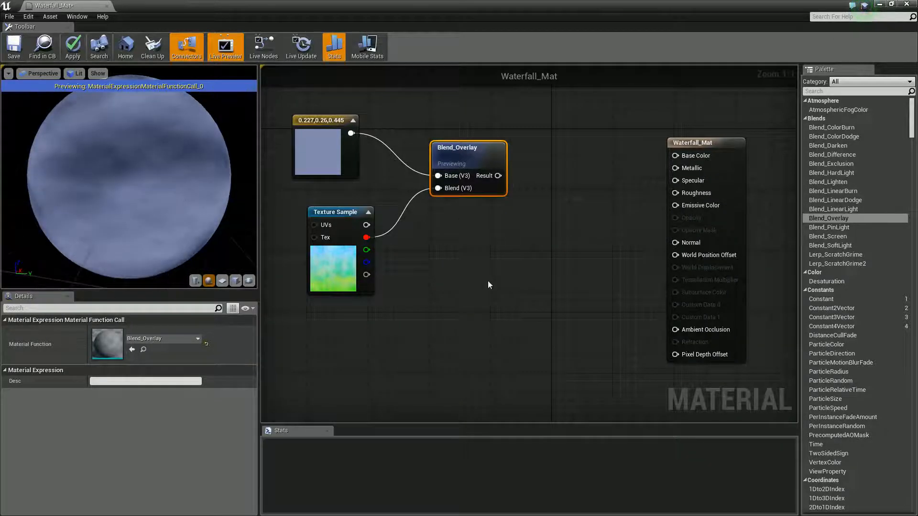
- Lighten the Constant3Vector colour to the pale blue 0.55, 0.586, 0.865
right_click_drag(489, 284, 550, 277)
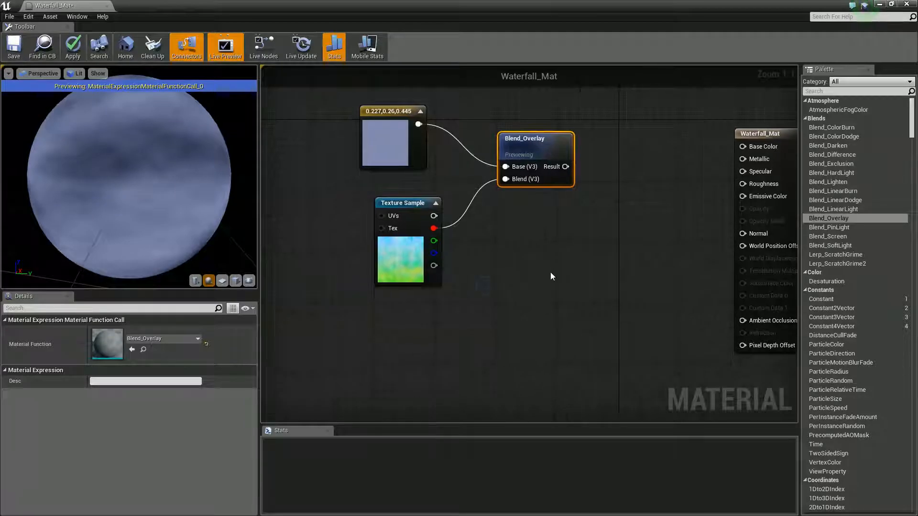
double_click(394, 145)
left_click(446, 214)
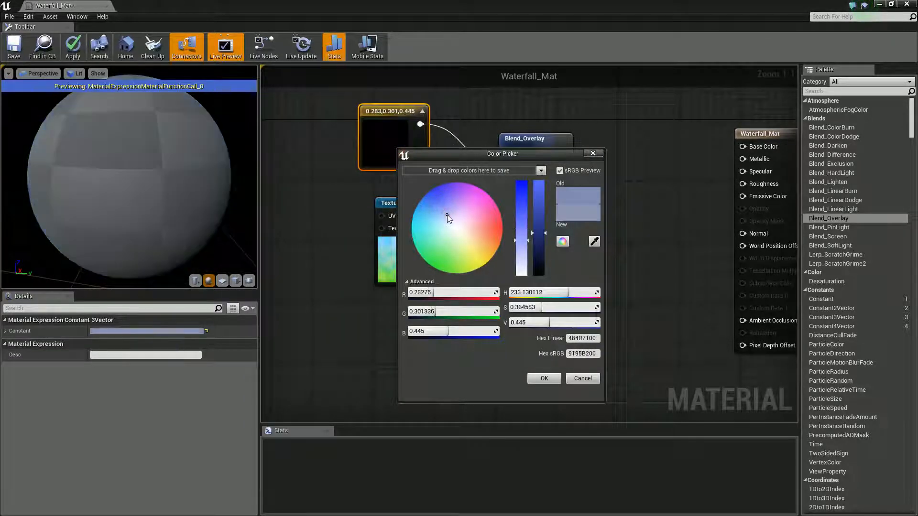
left_click(539, 226)
left_click_drag(541, 230, 539, 195)
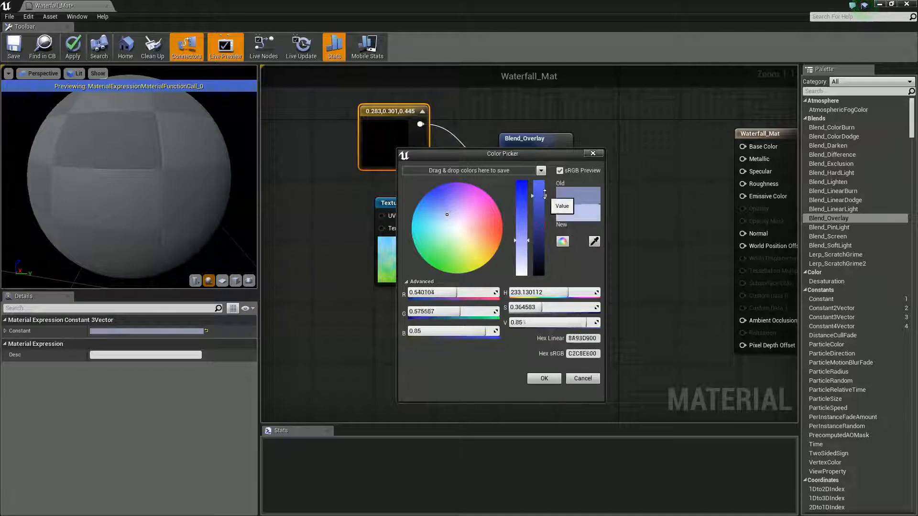
left_click(544, 378)
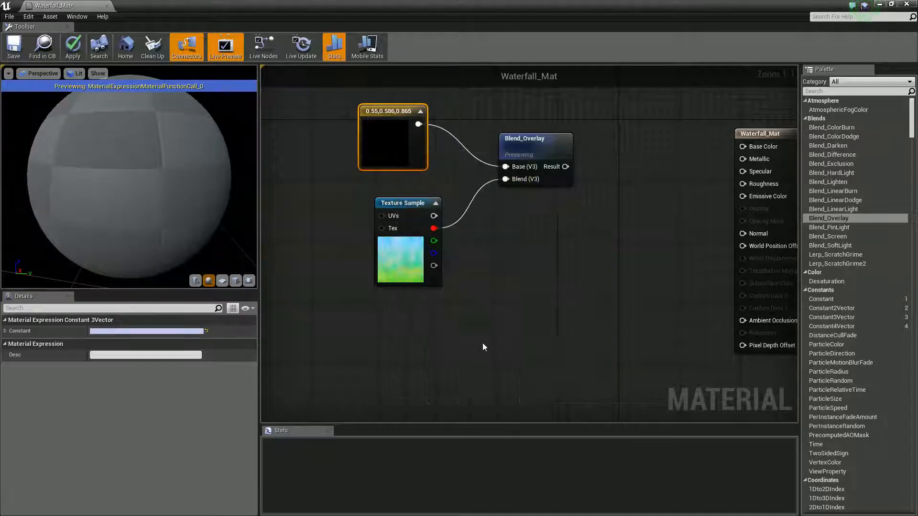
- Add a Panner node feeding the Texture Sample's UVs and set its Speed Y to 0.2
right_click_drag(364, 278, 398, 253)
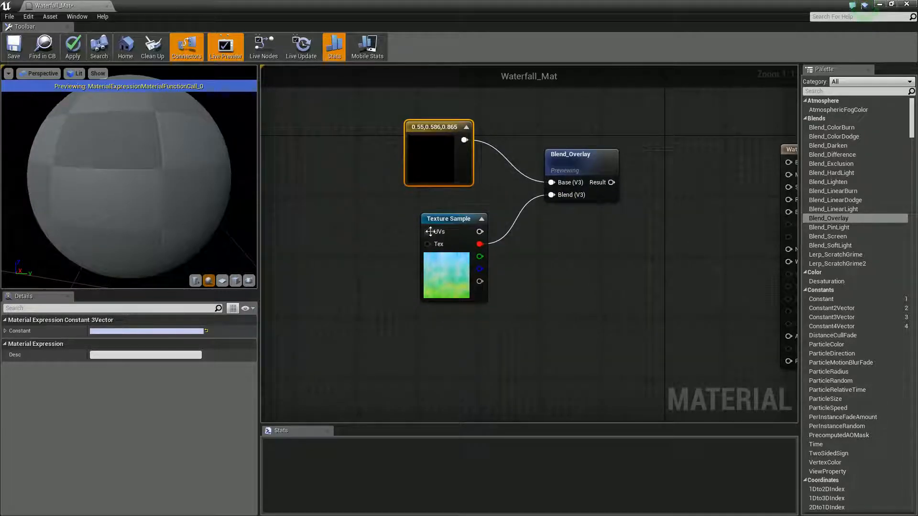
left_click_drag(430, 231, 340, 237)
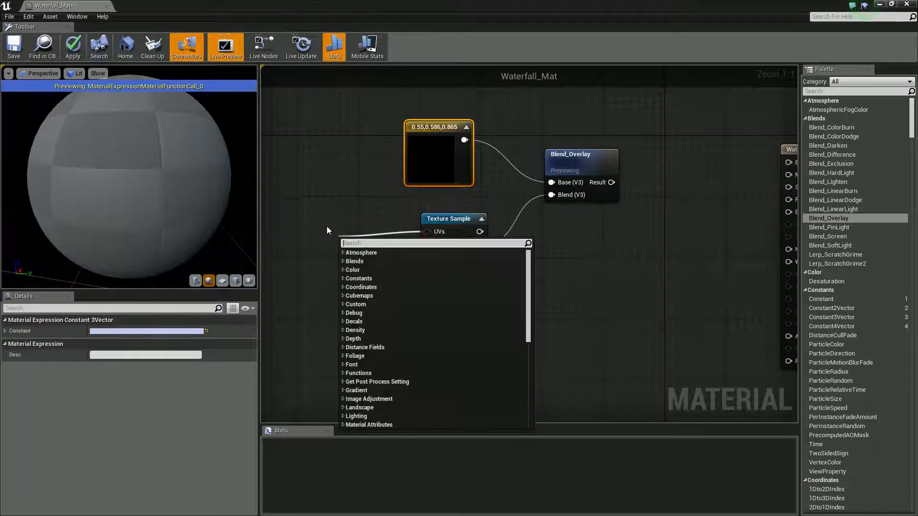
type("panner")
key("Return")
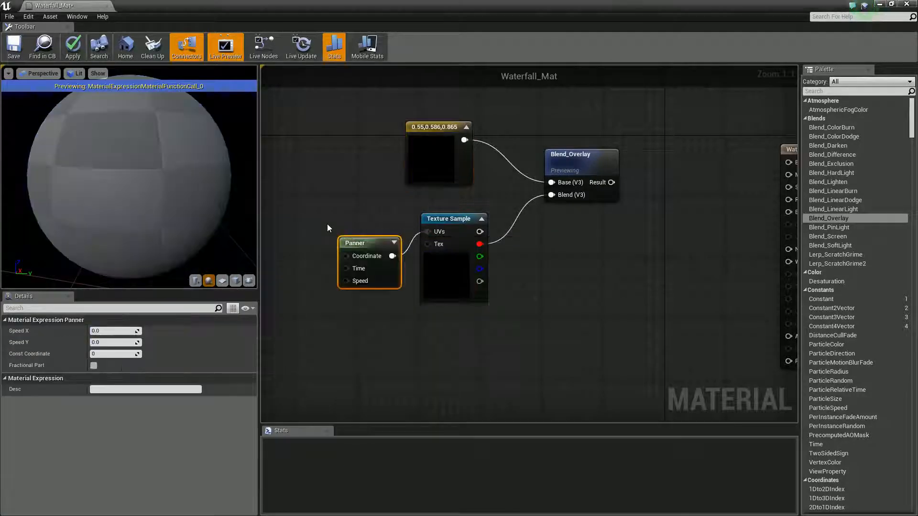
left_click_drag(364, 243, 315, 233)
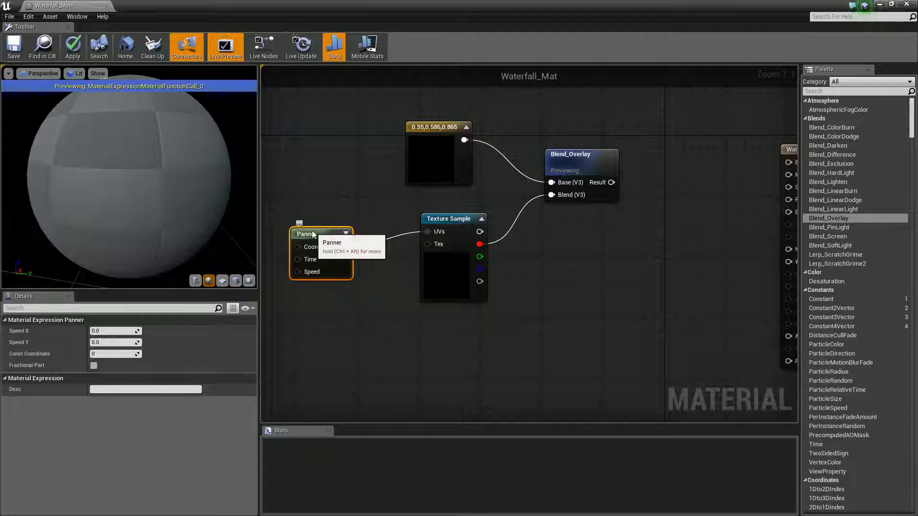
left_click(118, 340)
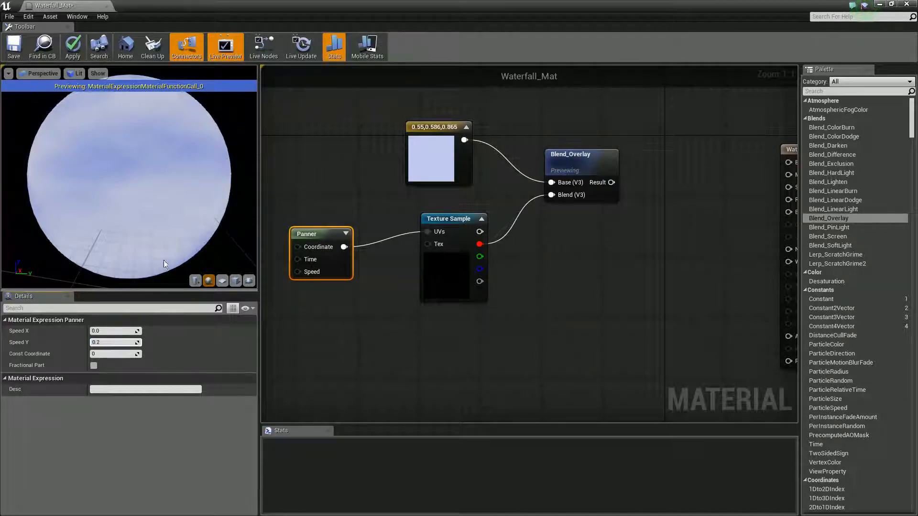
left_click(339, 287)
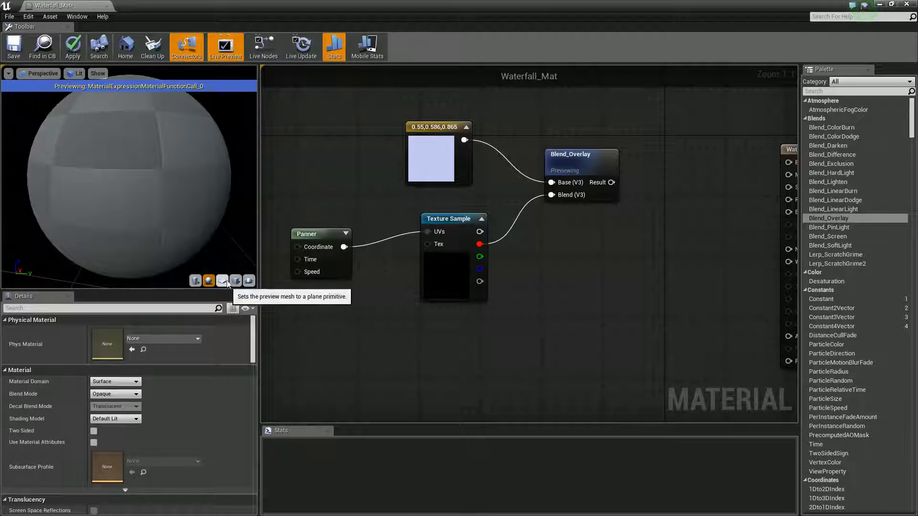
- Select the Texture Sample node and check the texture's panning motion on the preview sphere
right_click_drag(611, 269, 585, 265)
right_click_drag(468, 307, 425, 279)
left_click(383, 188)
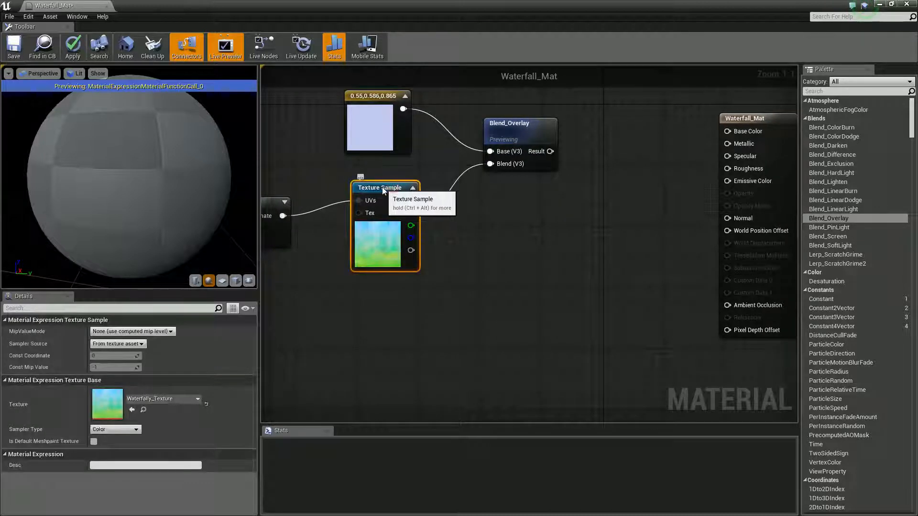
mouse_move(139, 223)
left_mouse_down()
mouse_move(61, 226)
mouse_move(149, 226)
left_mouse_up()
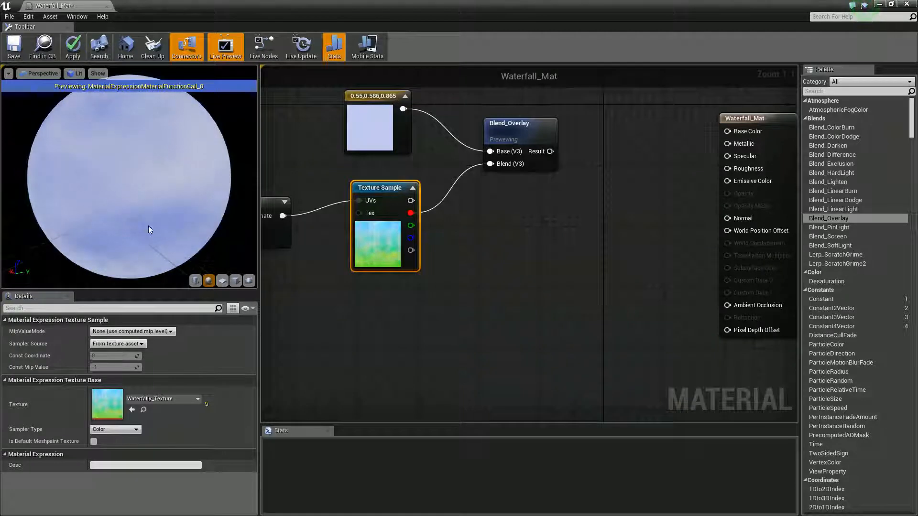
- Save the material and place a copy of the linked Panner and Texture Sample nodes below the originals
right_click_drag(314, 334, 360, 331)
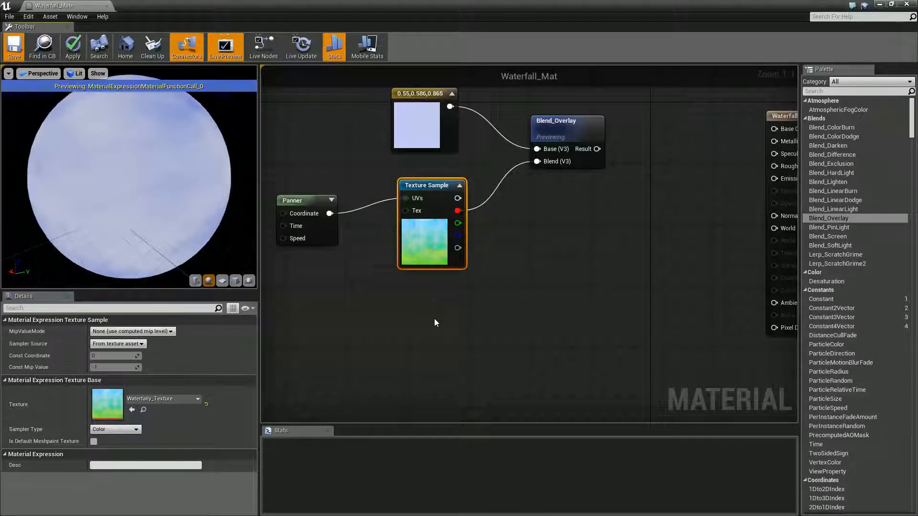
key("ctrl+s")
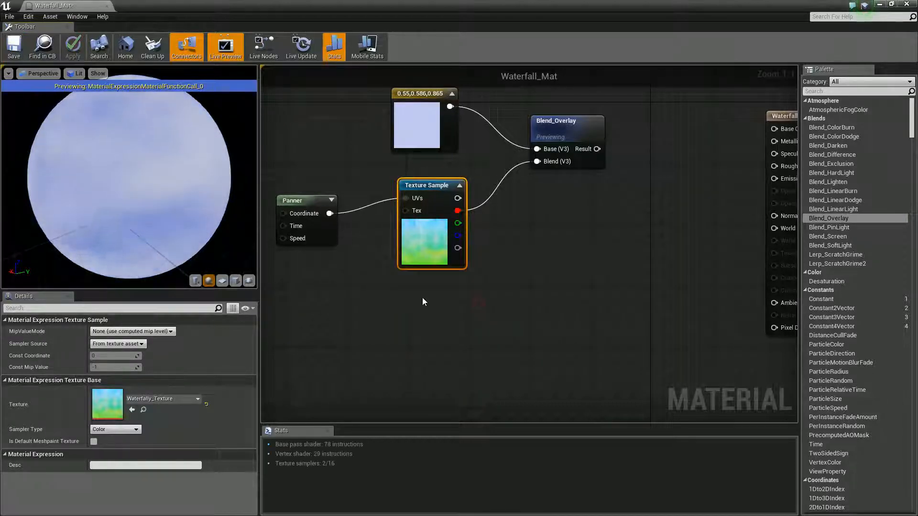
left_click(291, 200, "ctrl")
key("ctrl+c")
key("ctrl+v")
left_click_drag(380, 210, 433, 291)
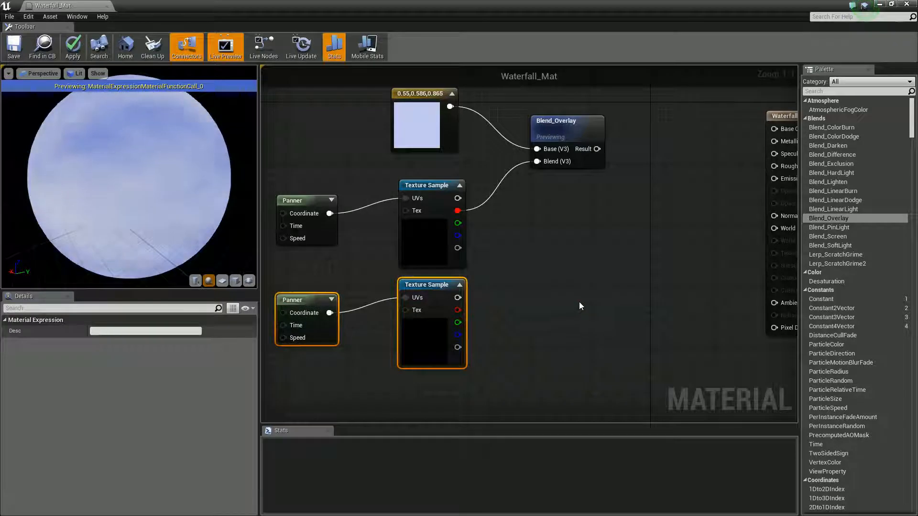
left_click(578, 302)
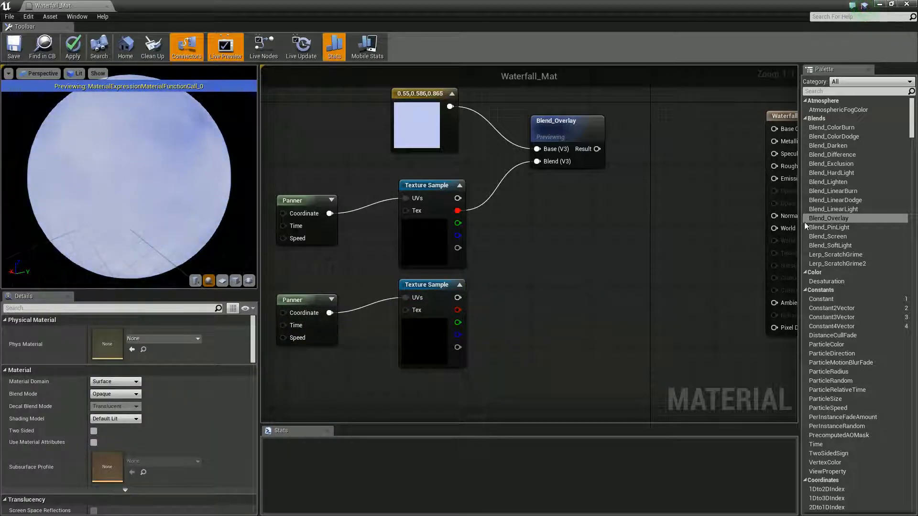
- Add a Blend_SoftLight node with Blend_Overlay's result as Base and the lower Texture Sample's green channel as Blend
left_click_drag(830, 245, 596, 152)
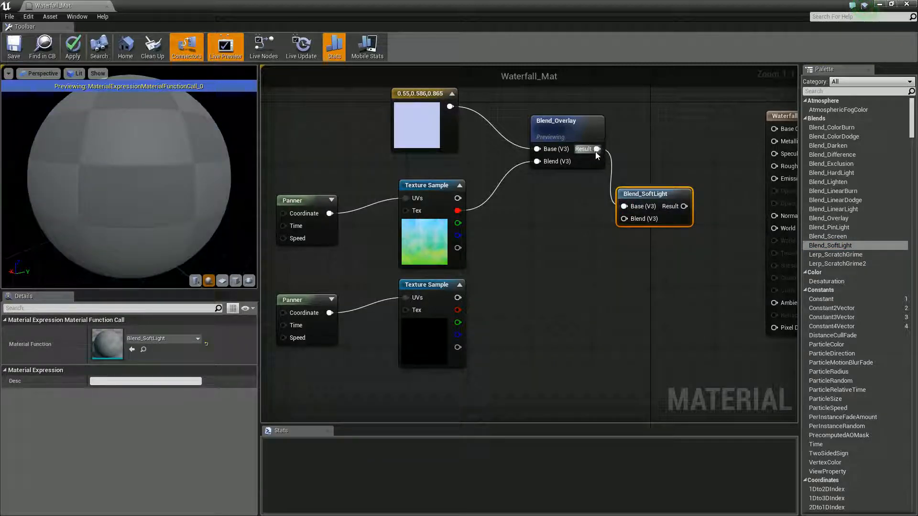
left_click_drag(625, 220, 624, 221)
left_click_drag(552, 260, 459, 323)
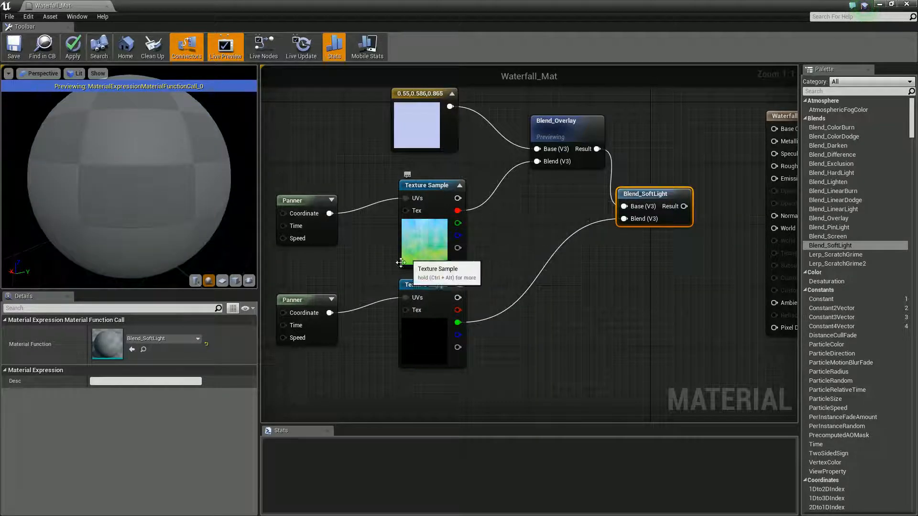
- Set the lower Panner's Speed Y to 0.3
left_click(306, 300)
left_click(116, 342)
type("0.3")
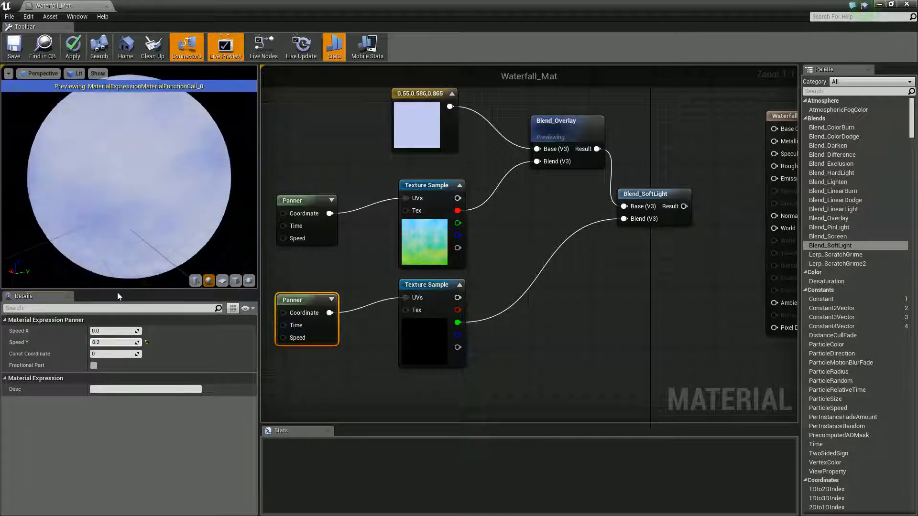
left_click(374, 367)
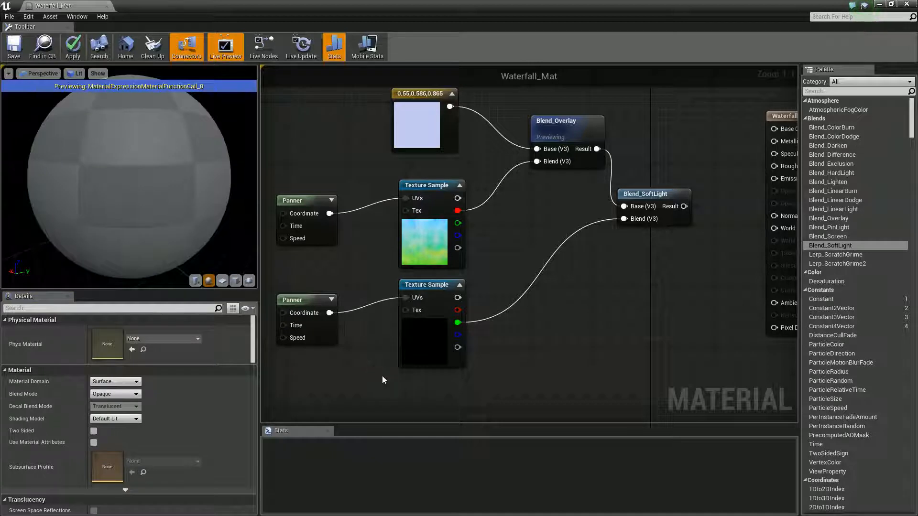
- Connect Blend_SoftLight's result to Base Color, stop previewing the Blend_Overlay node and save the material
left_click_drag(683, 206, 774, 128)
left_click(550, 128)
right_click(551, 128)
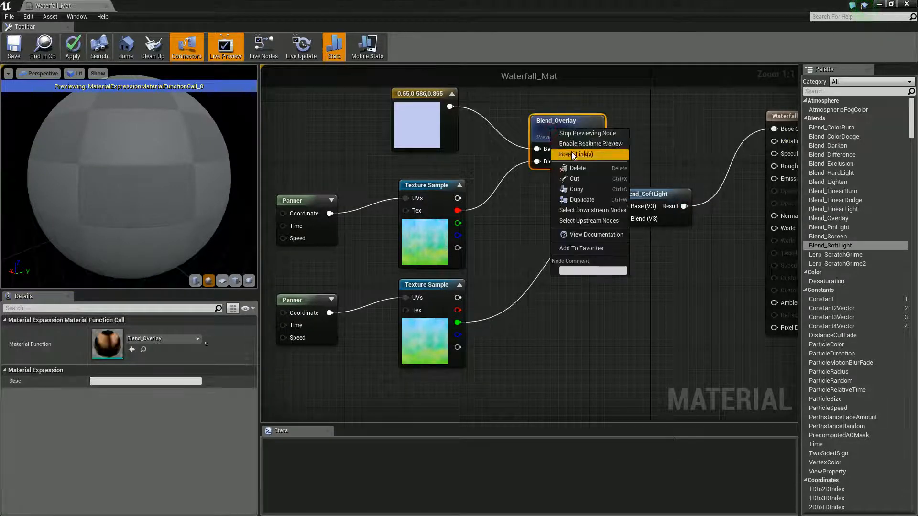
left_click(567, 133)
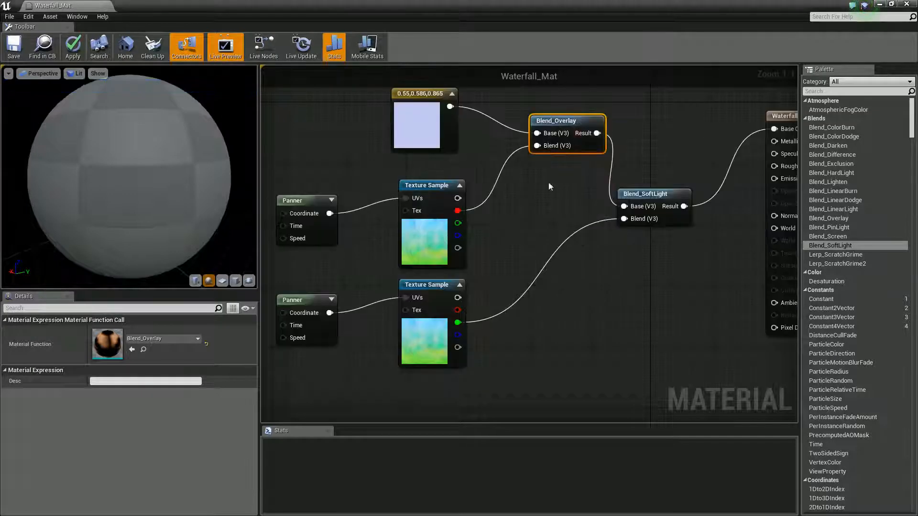
left_click(14, 47)
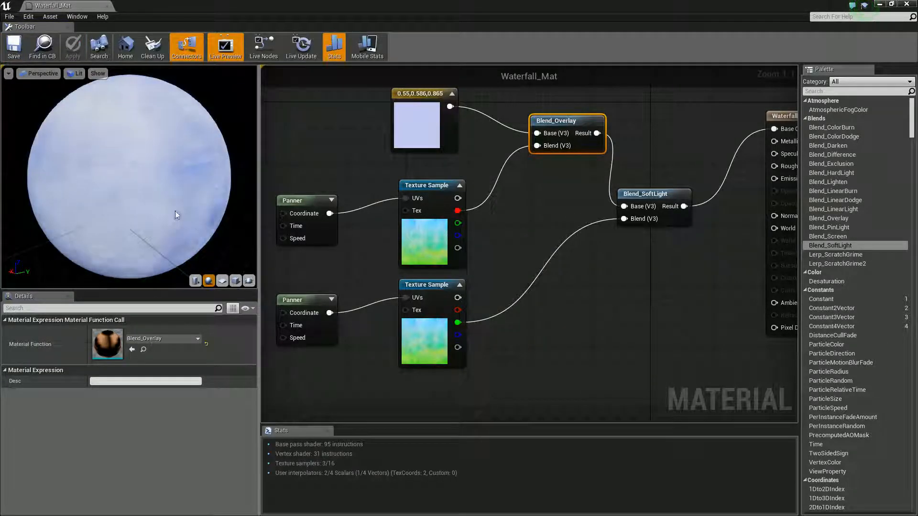
left_click(301, 56)
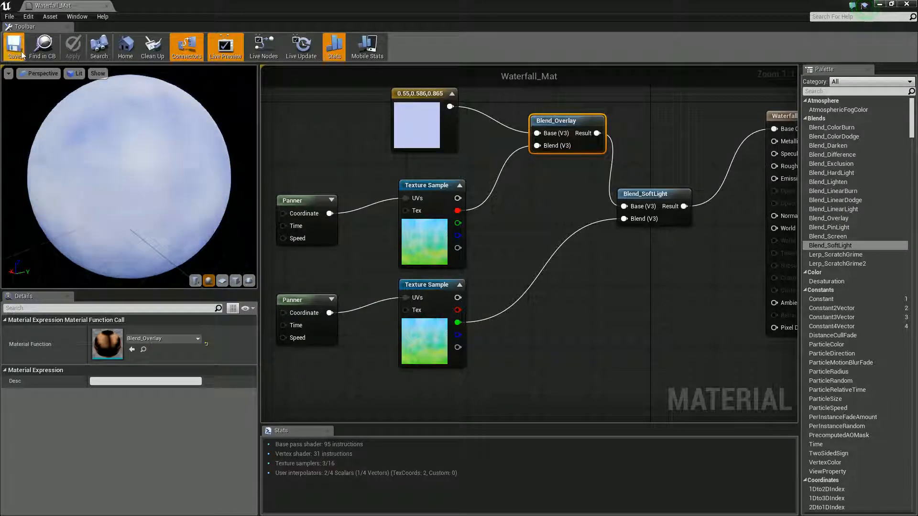
- Move the material editor aside and apply Waterfall_Mat to the waterfall mesh in the level
left_click_drag(206, 7, 916, 253)
left_click_drag(63, 420, 424, 160)
mouse_move(485, 306)
right_mouse_down()
mouse_move(459, 285)
mouse_move(475, 353)
mouse_move(468, 266)
mouse_move(485, 306)
right_mouse_up()
key("w")
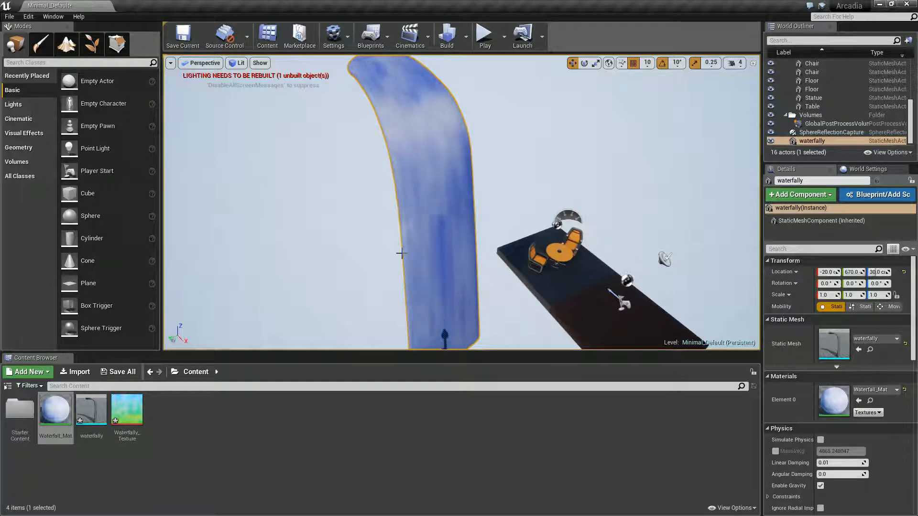
- Return to the maximized material editor and set the upper Panner's Speed Y to -0.2
left_click_drag(847, 260, 456, 140)
double_click(457, 140)
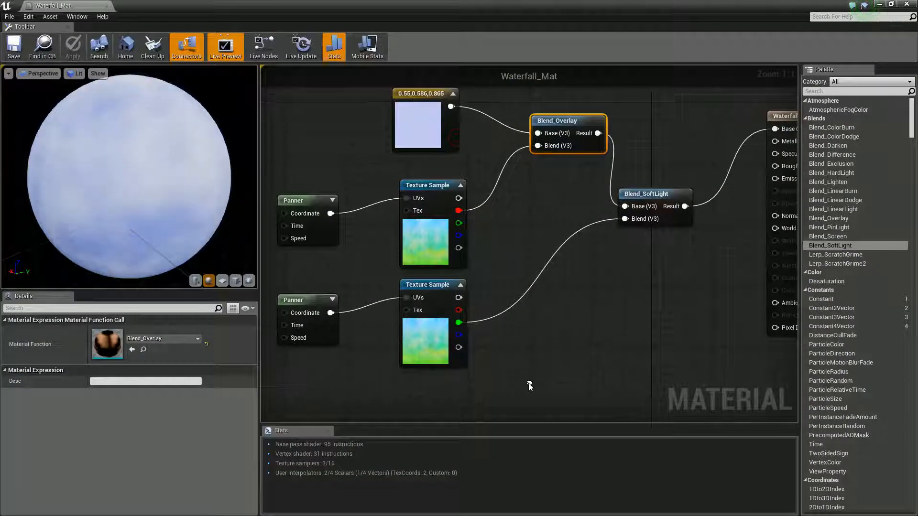
left_click(354, 207)
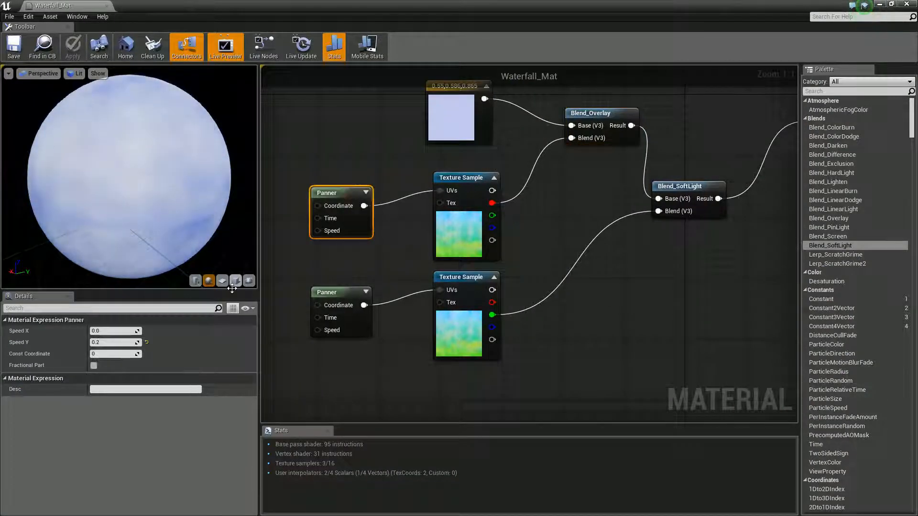
left_click(115, 342)
type("-")
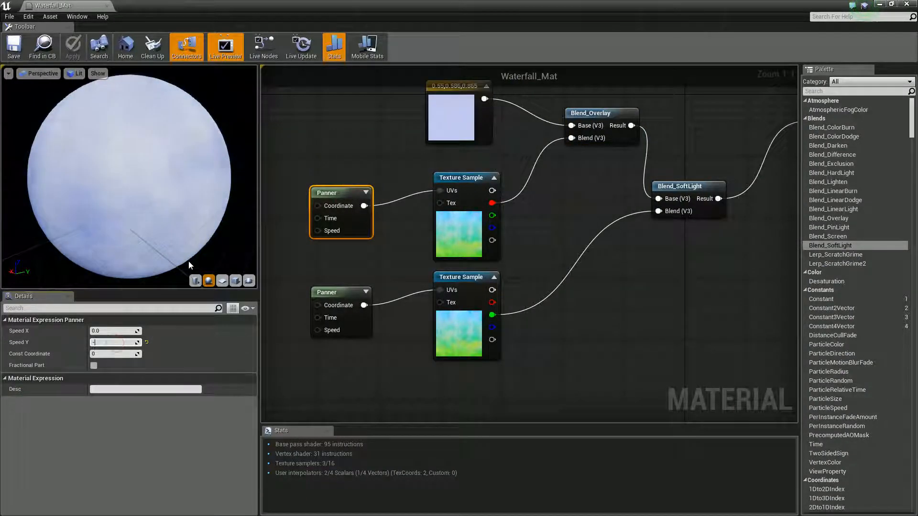
type("0.2")
key("Return")
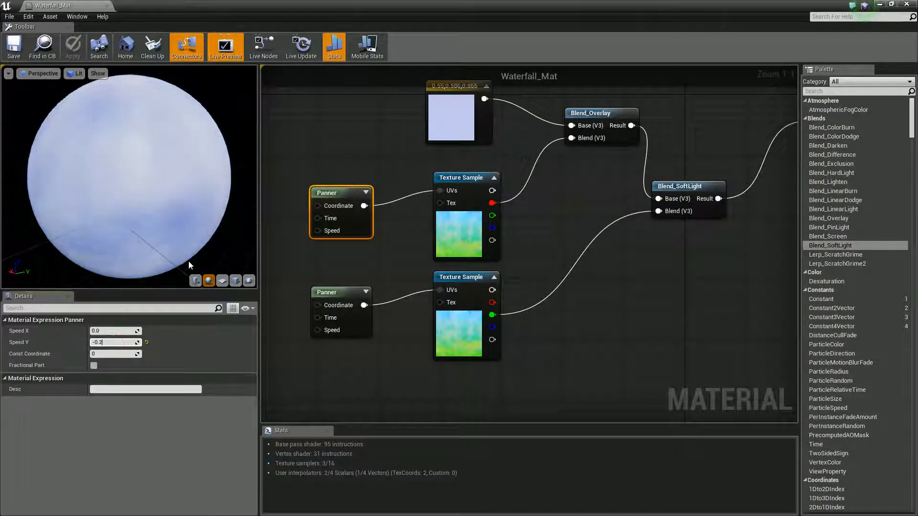
- Set the lower Panner's Speed Y to -0.3
left_click(342, 384)
left_click(343, 311)
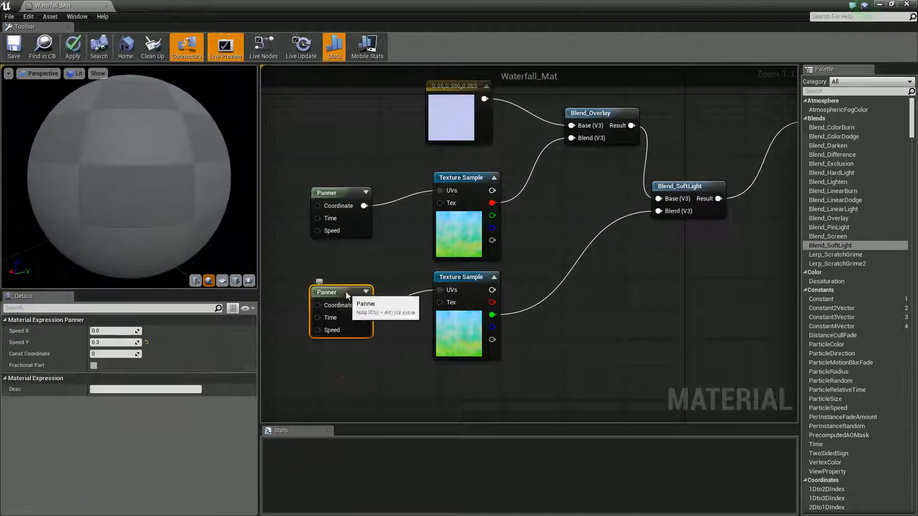
left_click(114, 342)
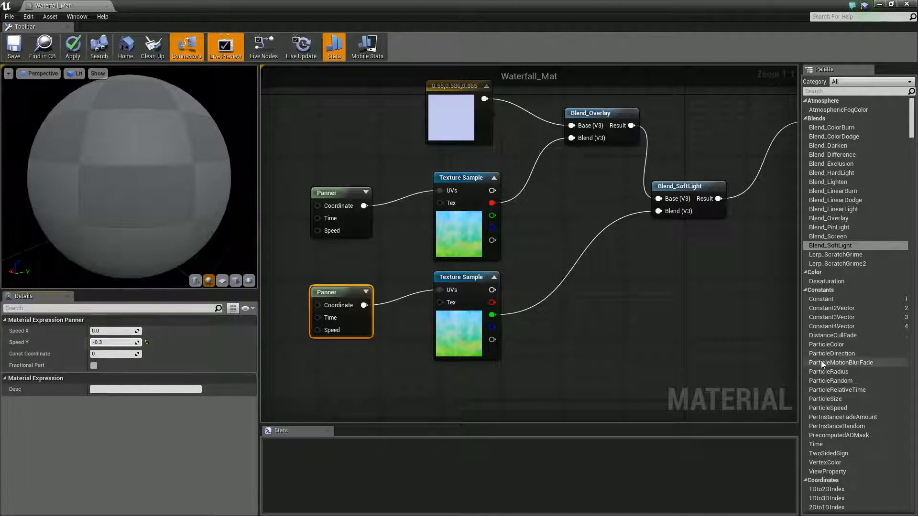
left_click(666, 351)
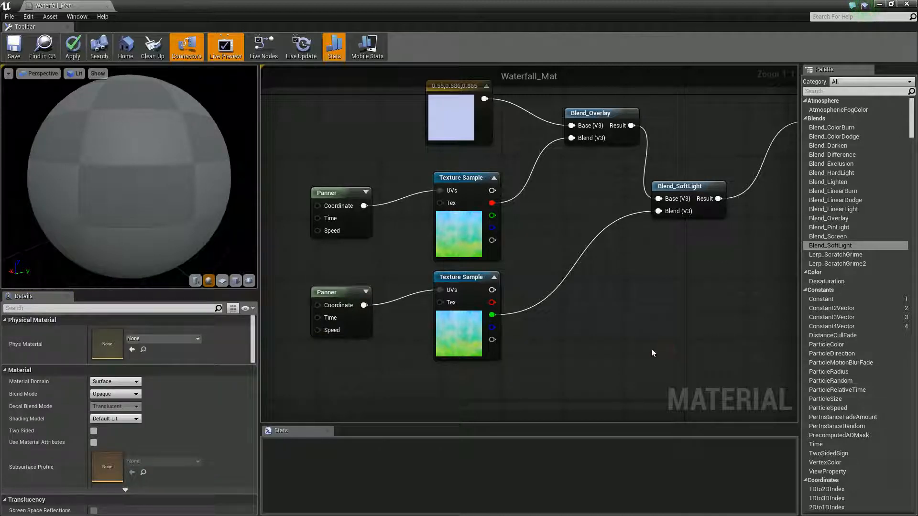
- Move the Waterfall_Mat output node down so its Base Color input lines up with Blend_SoftLight's result
scroll(624, 325, "down", 1)
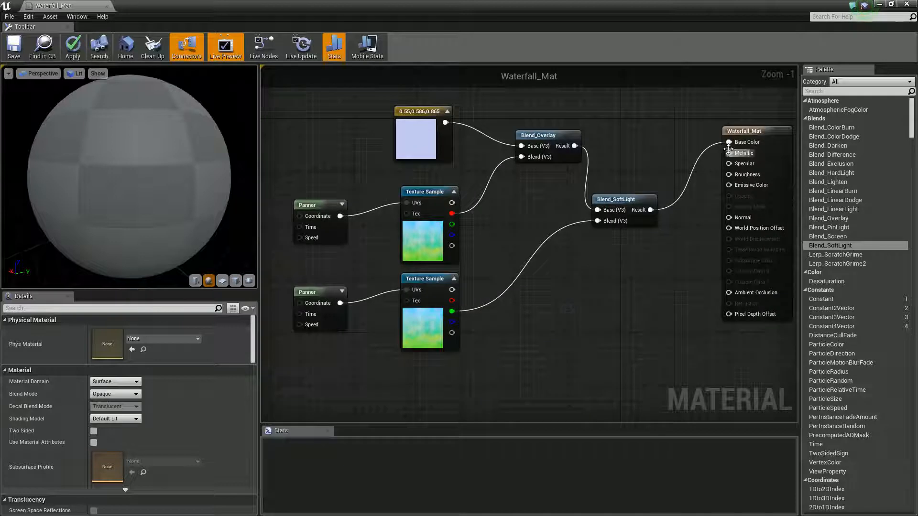
left_click_drag(749, 134, 756, 201)
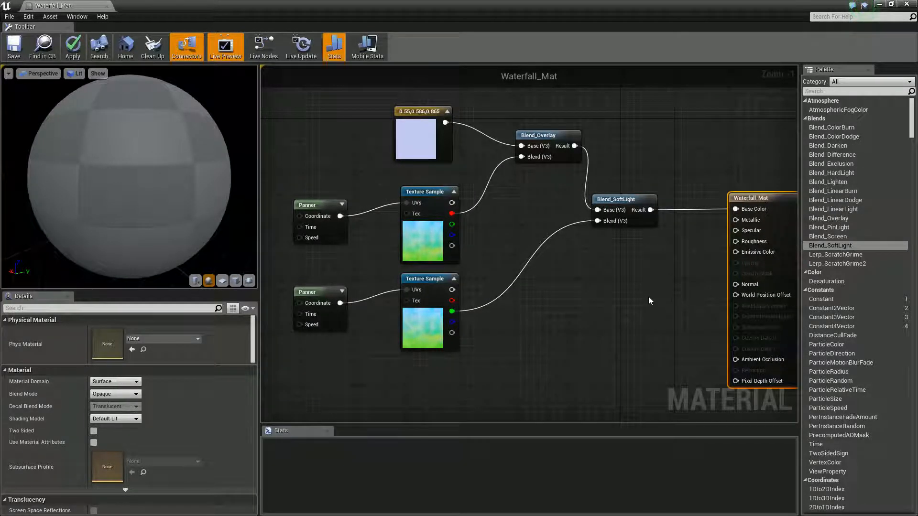
right_click_drag(608, 289, 596, 289)
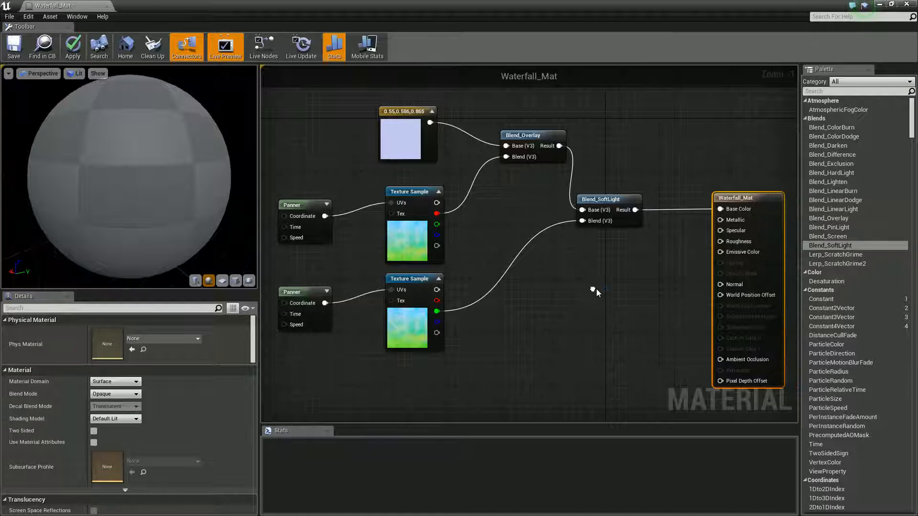
- Add two Constant nodes, set the upper one to 0.8 and connect it to the Specular input
left_click(628, 242)
left_click(634, 280)
right_click_drag(664, 273, 645, 275)
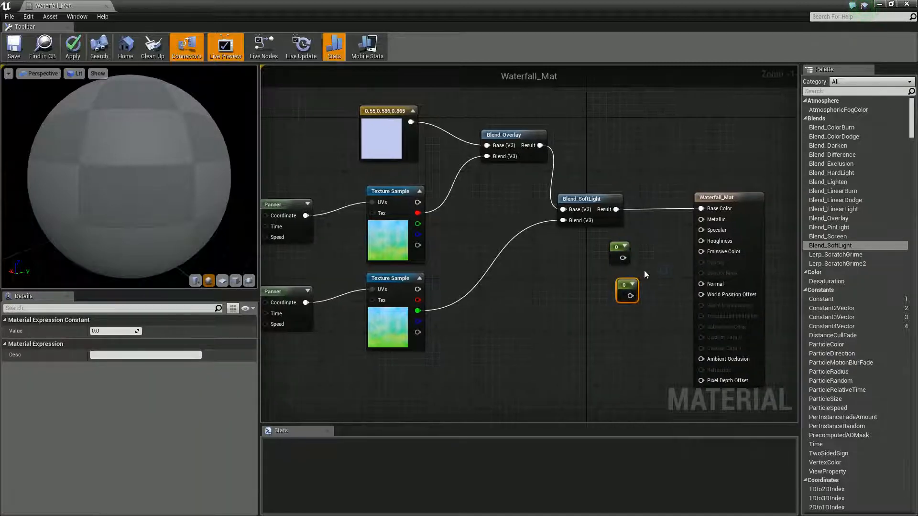
left_click(622, 250)
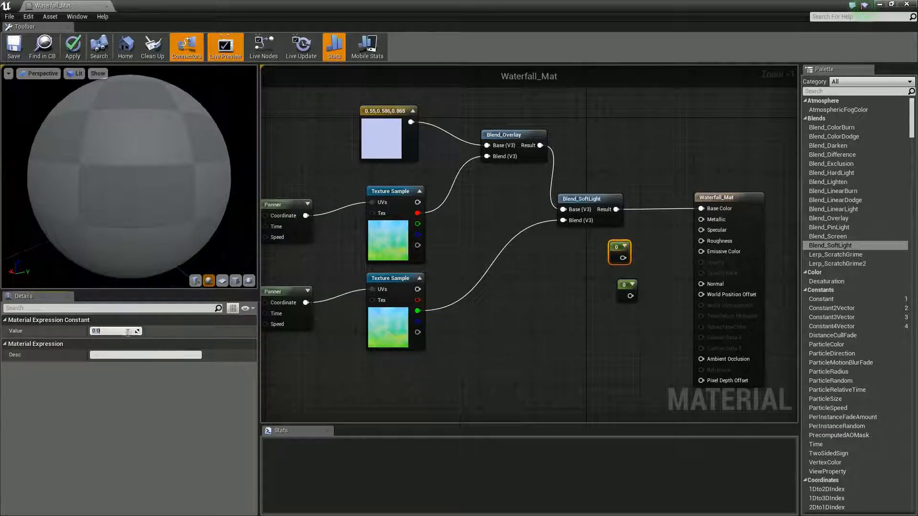
type("0.8")
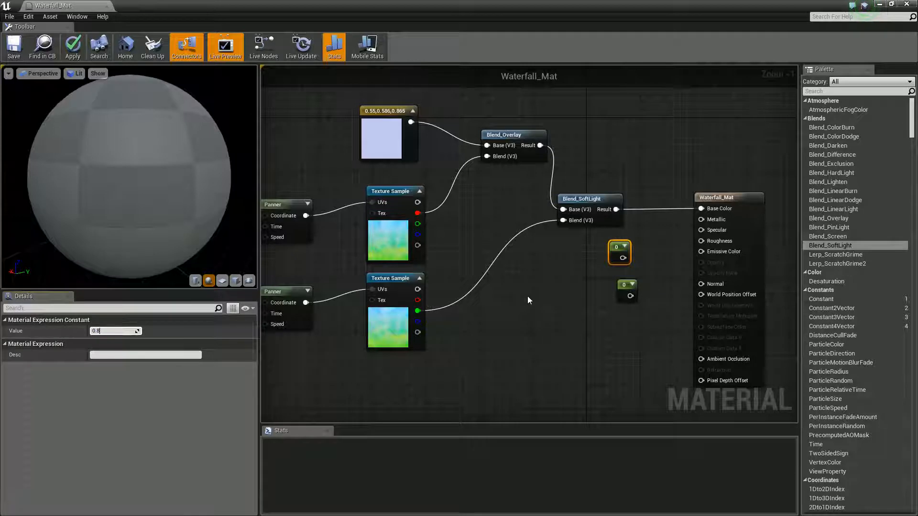
left_click(577, 290)
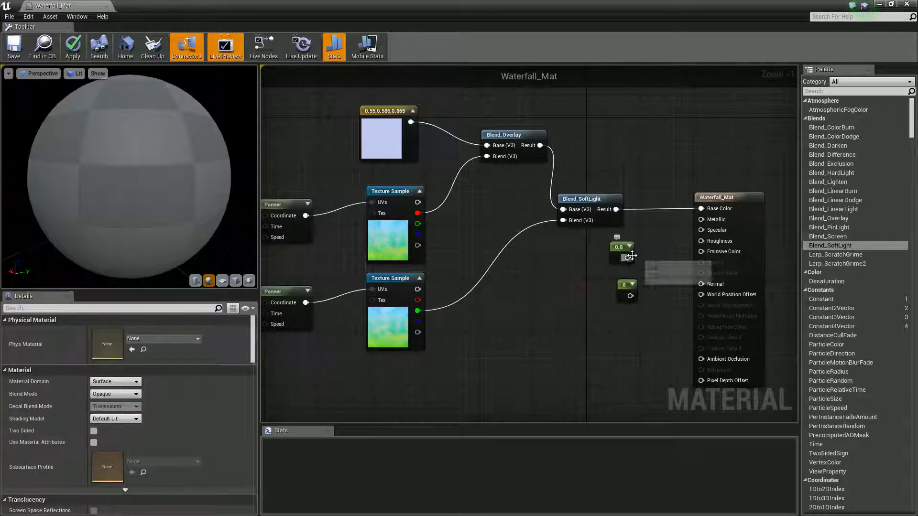
left_click_drag(632, 261, 631, 263)
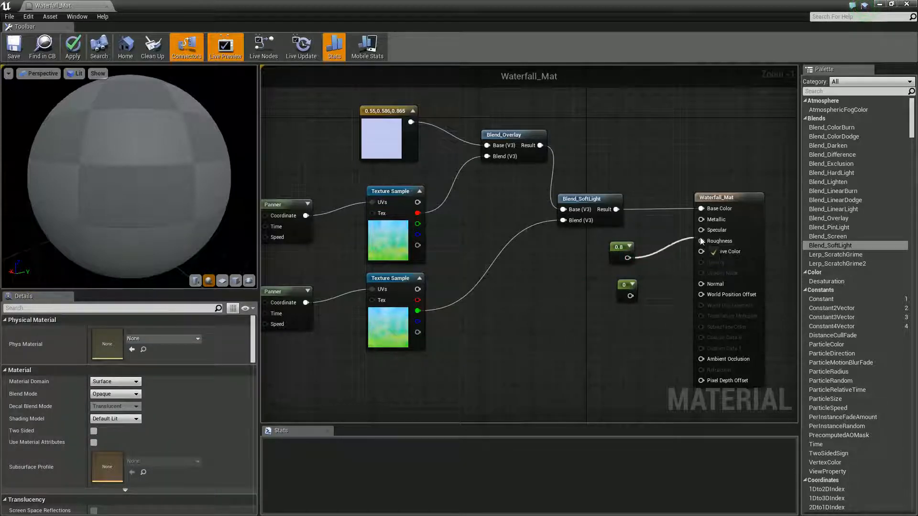
left_click_drag(701, 232, 701, 232)
left_click(620, 244)
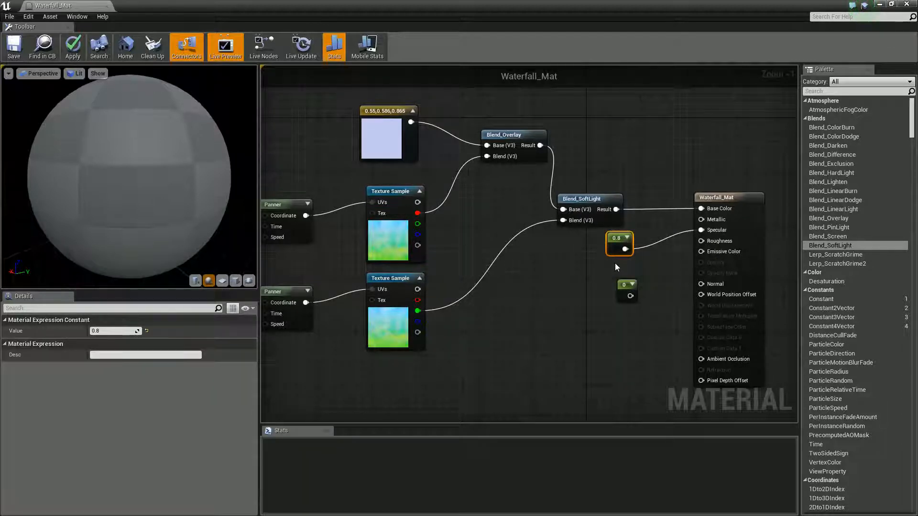
- Set the lower Constant node to 0.2 and connect it to the Roughness input
left_click_drag(629, 293, 623, 280)
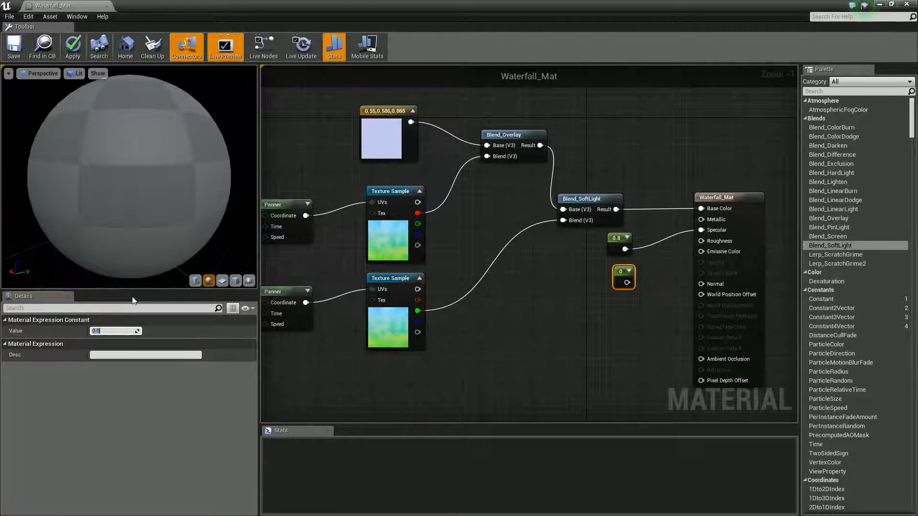
left_click(588, 290)
left_click_drag(704, 240, 704, 241)
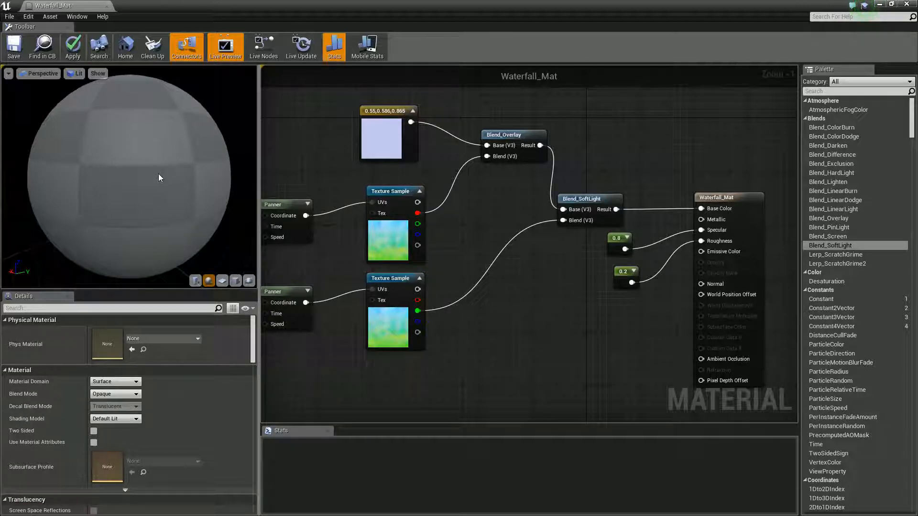
- Move the Waterfall_Mat output node farther from the Constant nodes and save the material
left_click_drag(723, 196, 768, 225)
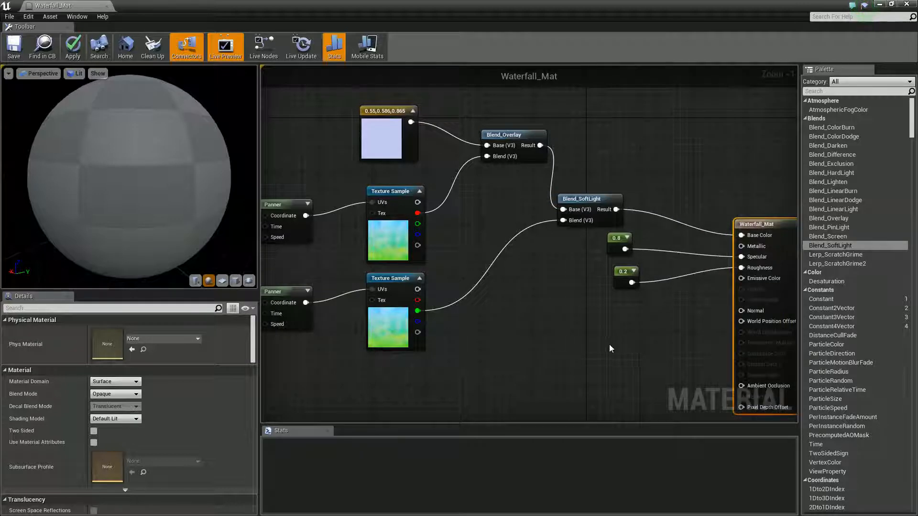
right_click_drag(609, 345, 601, 319)
left_click(17, 49)
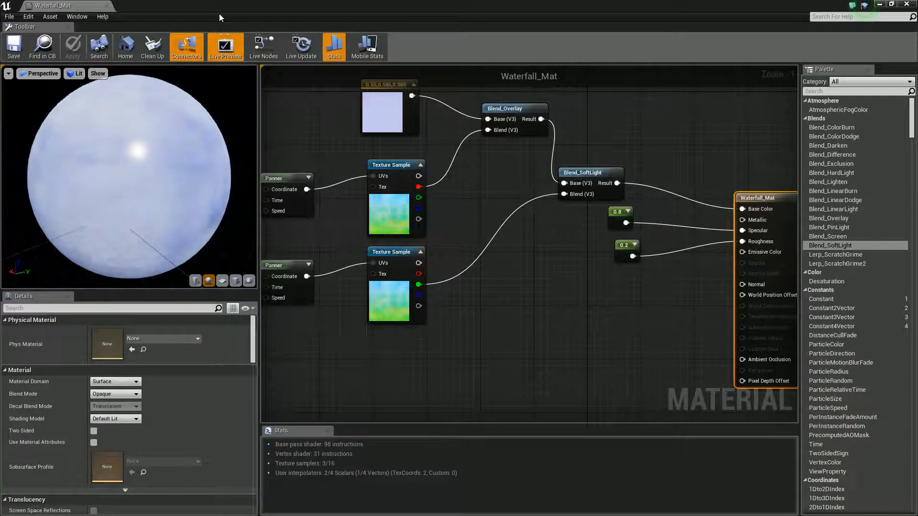
- Move the material editor aside and examine the updated waterfall mesh in the level from several angles
left_click_drag(219, 7, 917, 239)
left_click_drag(564, 215, 526, 210, "alt")
right_click_drag(430, 201, 428, 170)
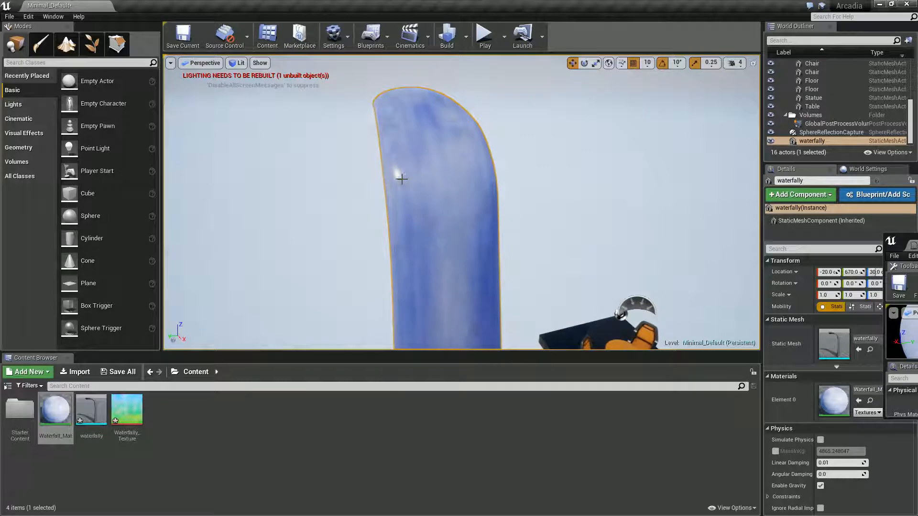
right_click_drag(429, 210, 466, 241)
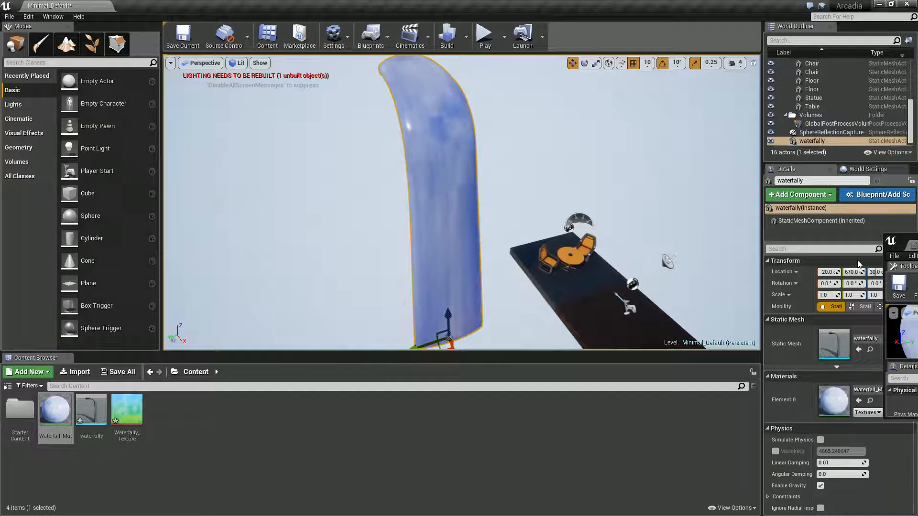
- Return to the maximized material editor and set the Constant feeding Roughness to 0.4
left_click_drag(916, 239, 300, 156)
double_click(300, 157)
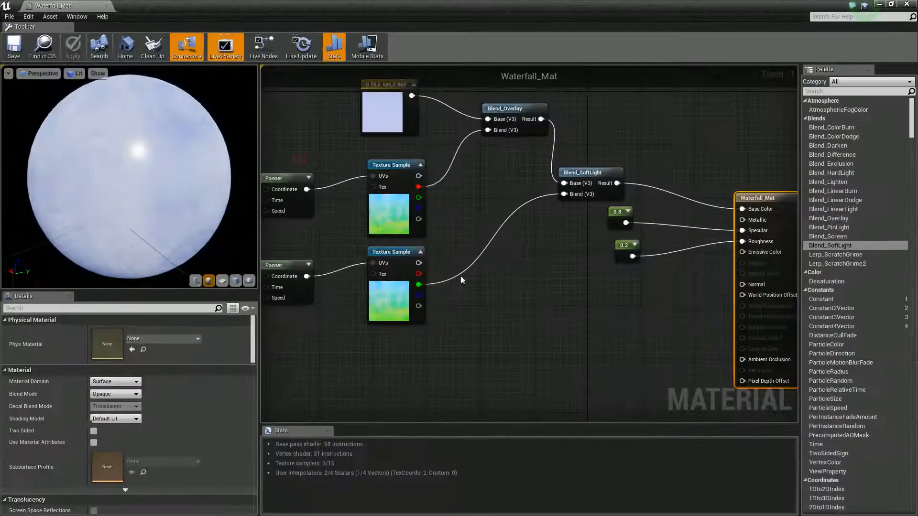
left_click(619, 251)
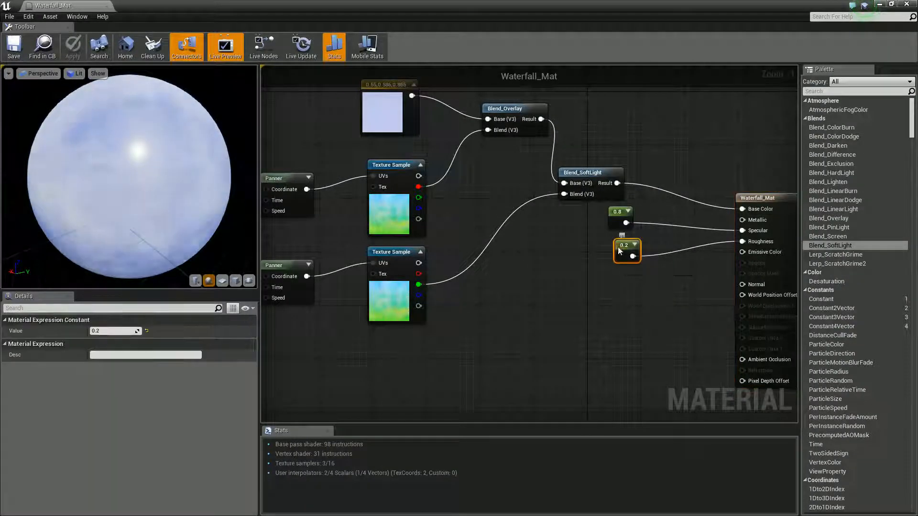
left_click(96, 333)
type("0.")
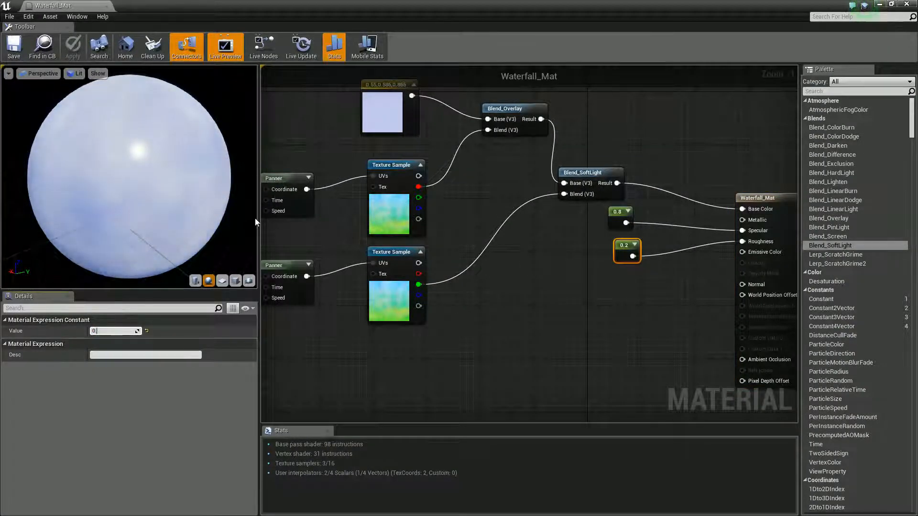
type("4")
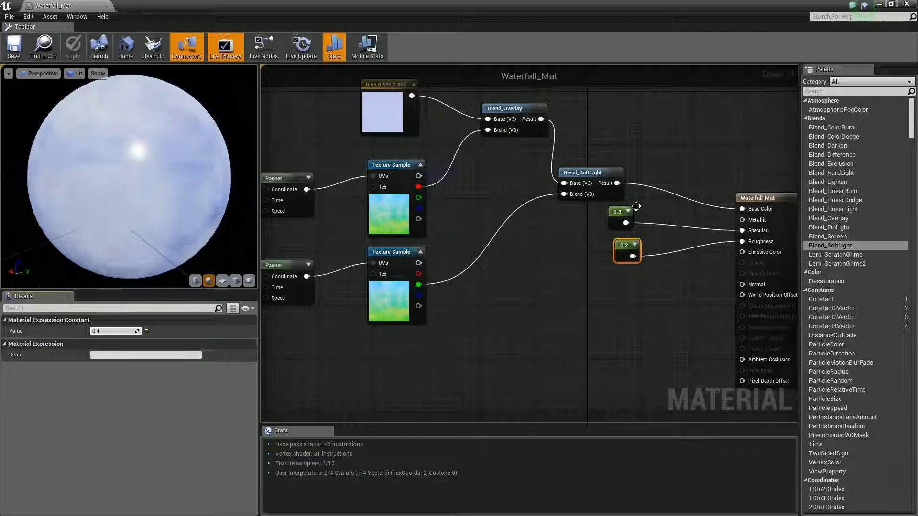
- Set the Constant feeding the Specular input to 0.7
left_click(620, 215)
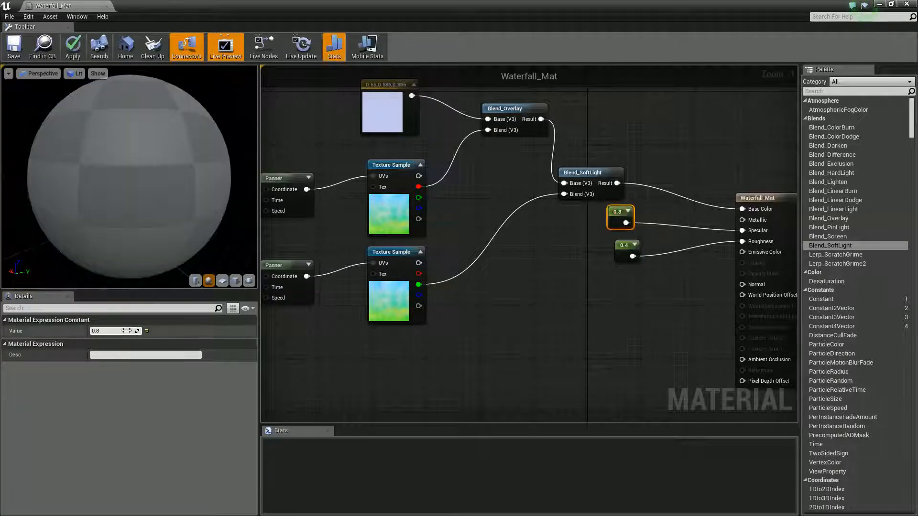
type("0.7")
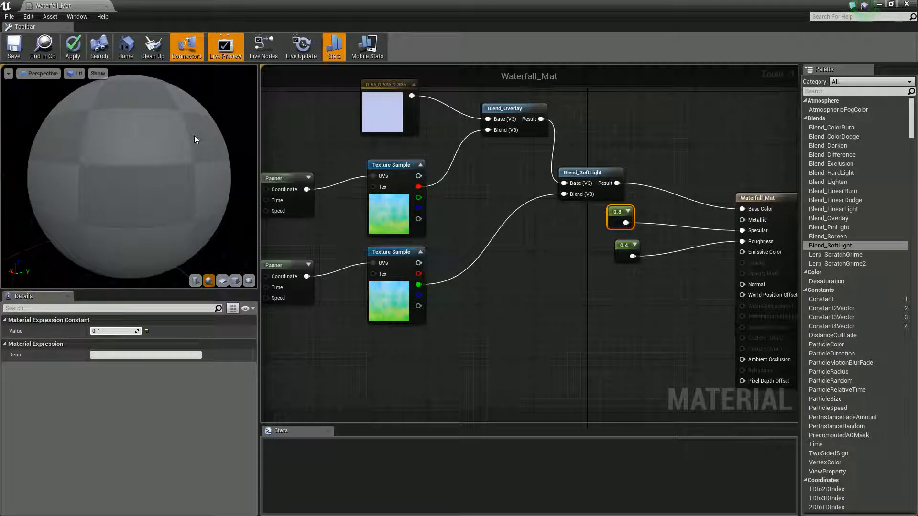
left_click(602, 292)
- Duplicate the lower Texture Sample node and place the copy below it in free space
right_click_drag(558, 359, 560, 334)
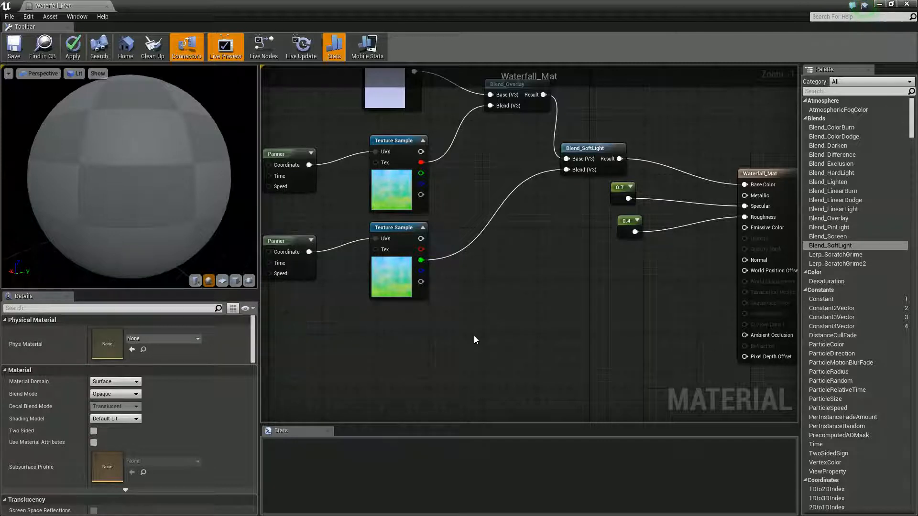
right_click_drag(502, 341, 501, 336)
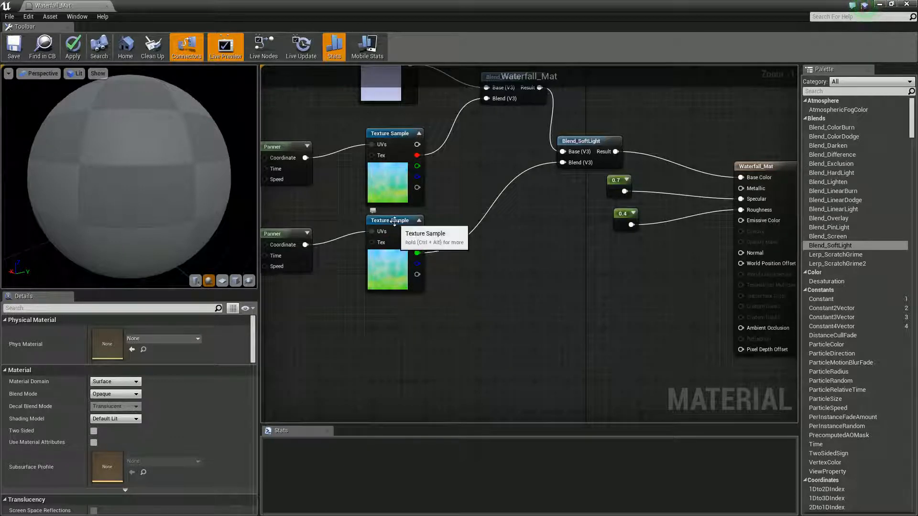
left_click(409, 256)
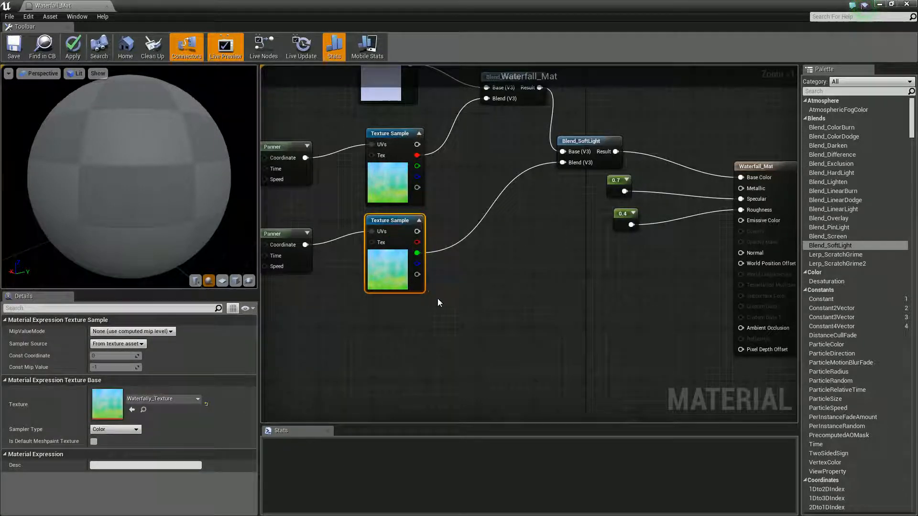
key("ctrl+w")
left_click_drag(469, 310, 482, 289)
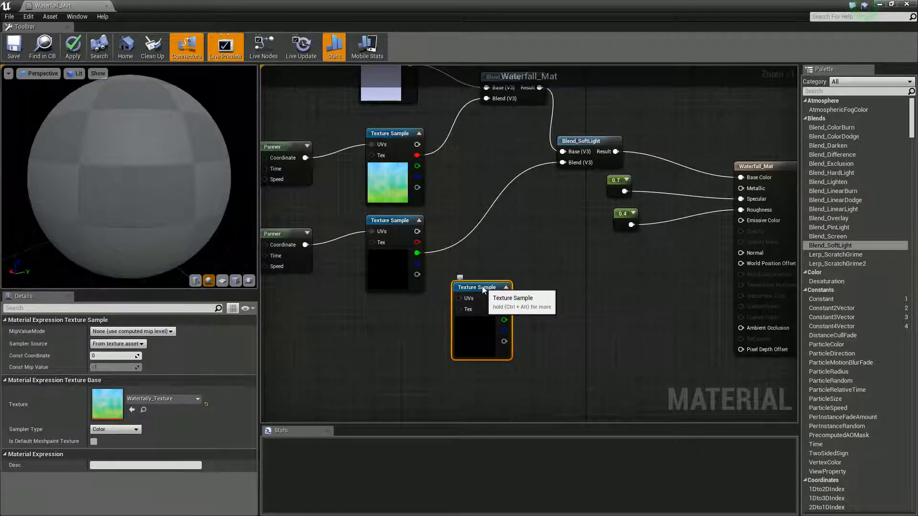
- Connect the lower Panner to the UVs of the duplicated Texture Sample and move that node farther down
left_click_drag(306, 245, 456, 302)
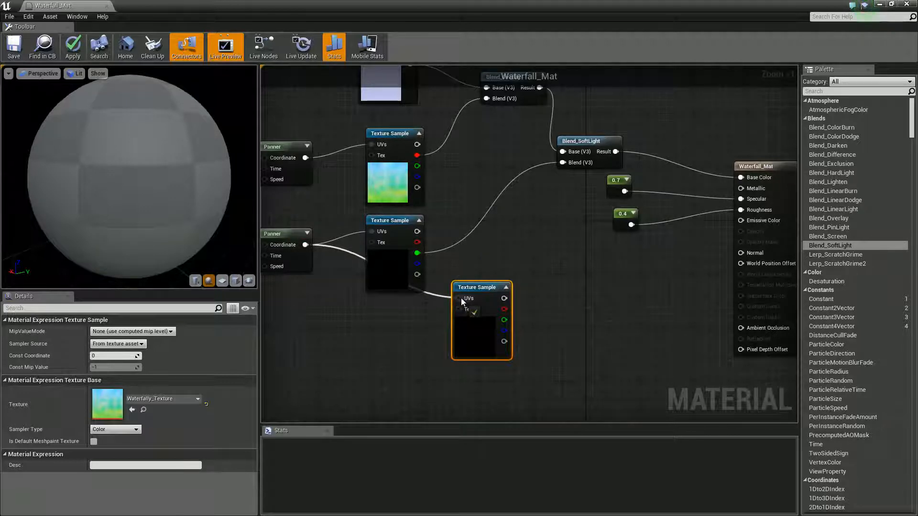
left_click_drag(461, 298, 461, 297)
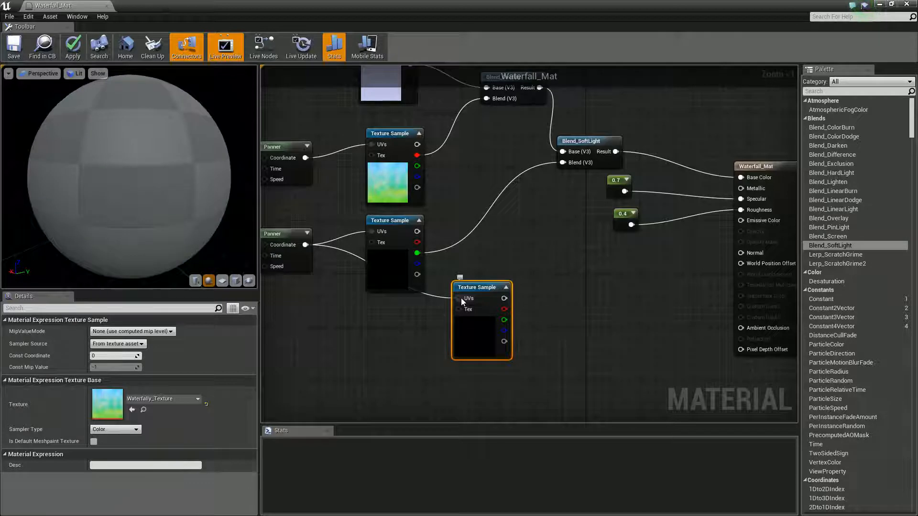
left_click_drag(476, 288, 462, 328)
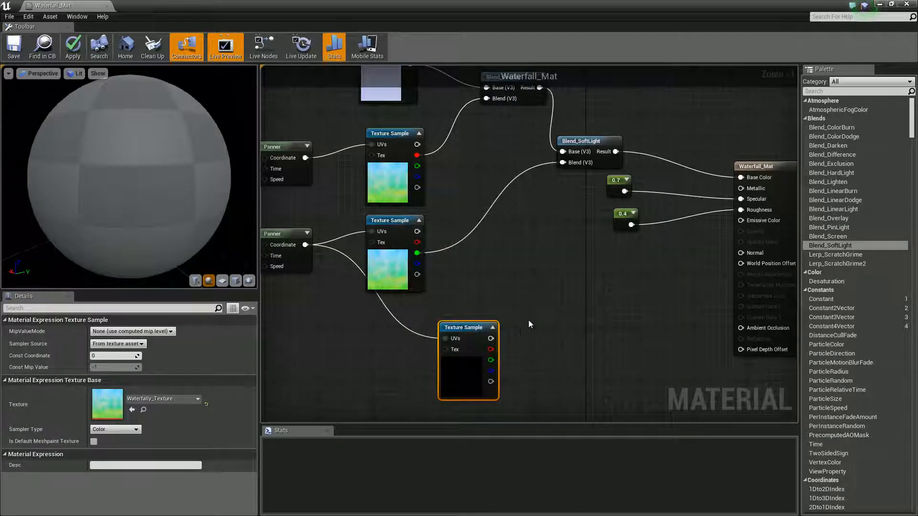
- Add a Constant3Vector above the duplicated Texture Sample and set its colour to bright blue (0, 0.383, 1)
left_click(501, 300)
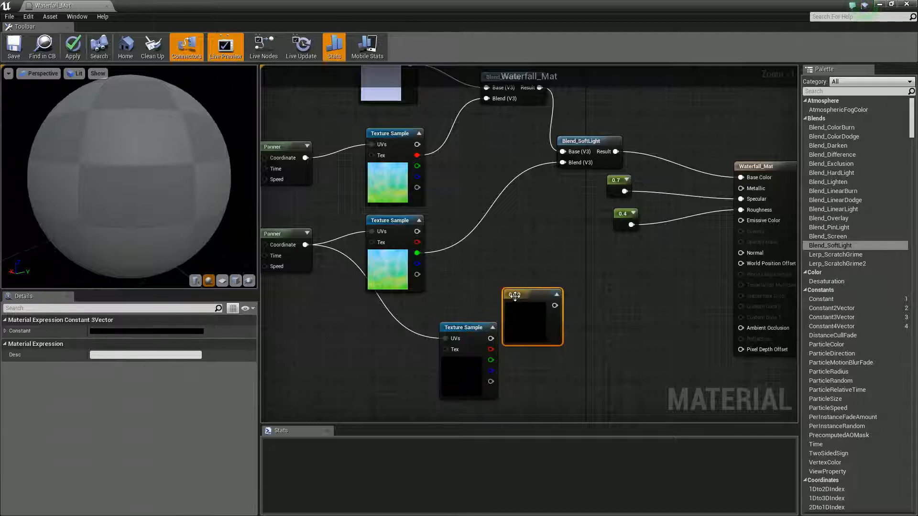
left_click_drag(522, 305, 520, 276)
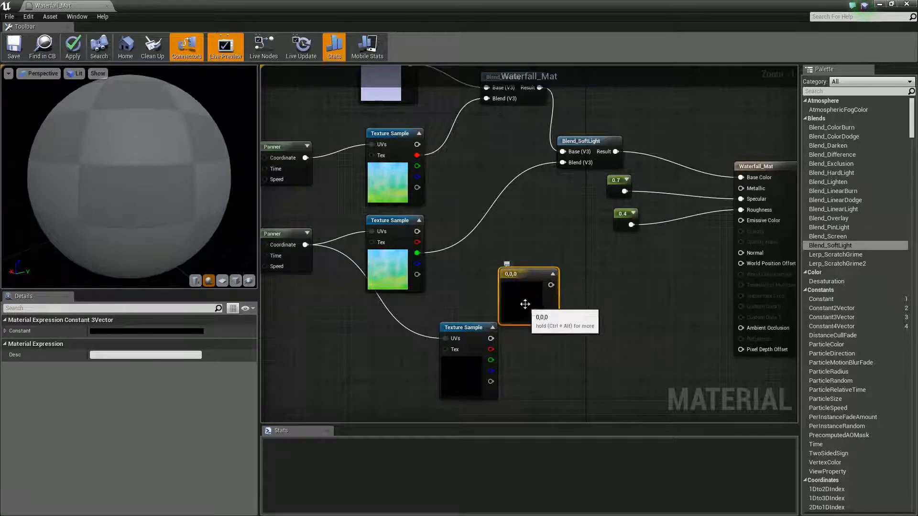
double_click(526, 310)
left_click_drag(588, 342, 532, 299)
left_click_drag(670, 326, 669, 293)
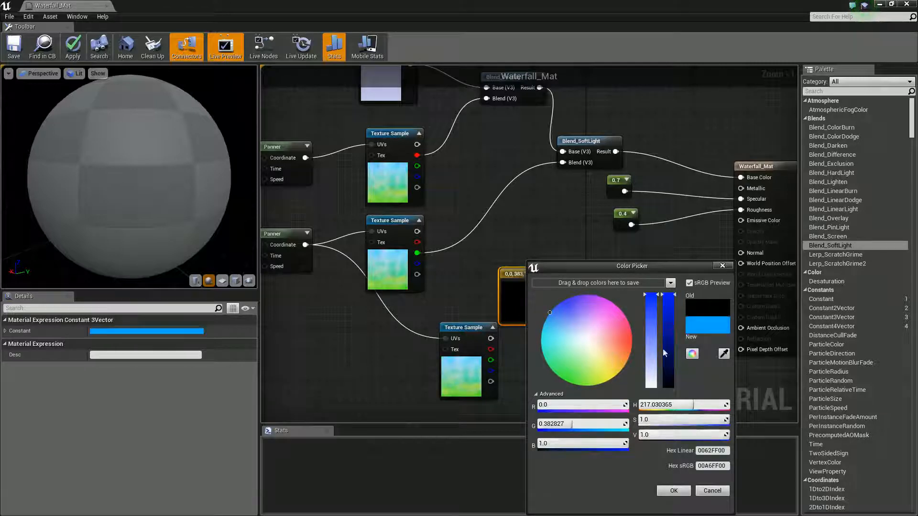
left_click(676, 492)
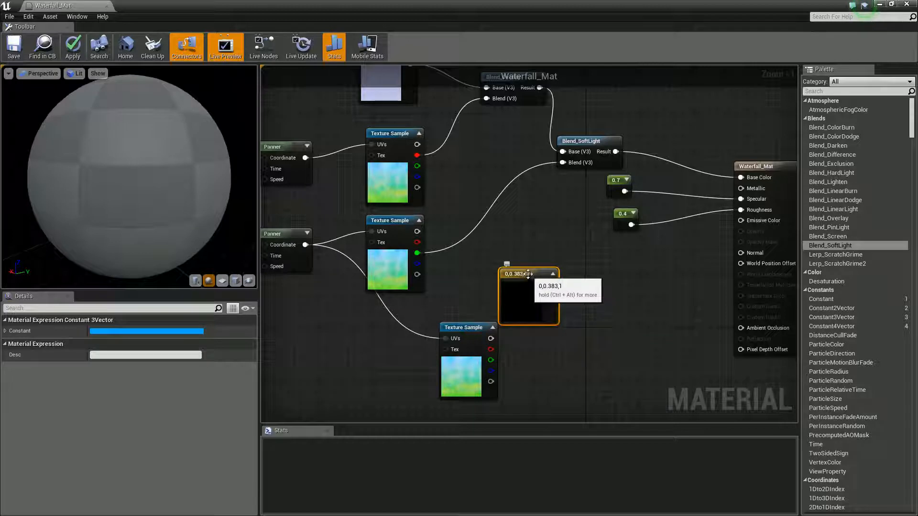
left_click_drag(528, 273, 514, 274)
- Add a Multiply node with the blue Constant3Vector in A and the duplicated Texture Sample's RGB output in B
left_click(583, 333)
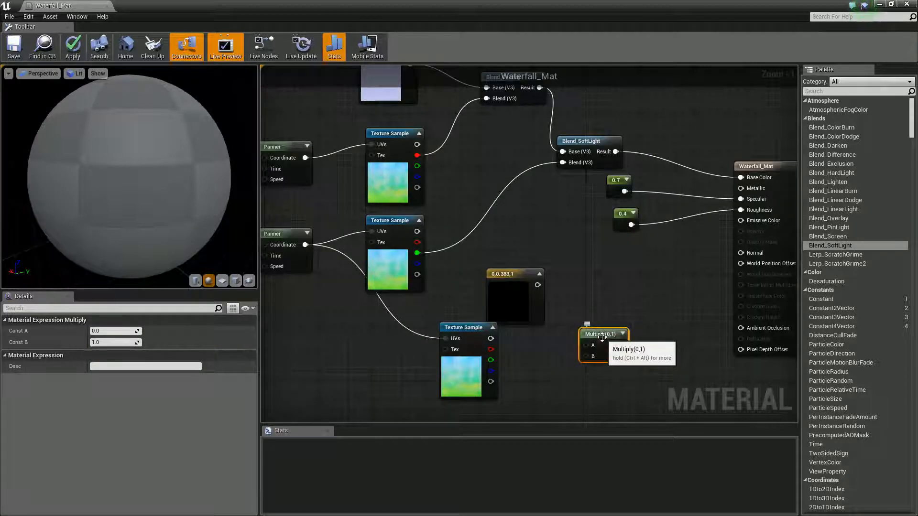
left_click_drag(584, 345, 540, 285)
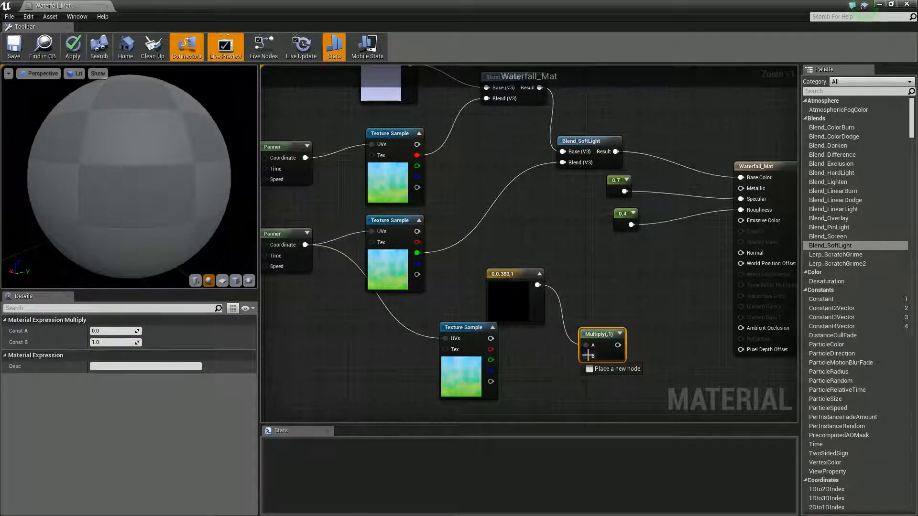
left_click_drag(587, 356, 492, 340)
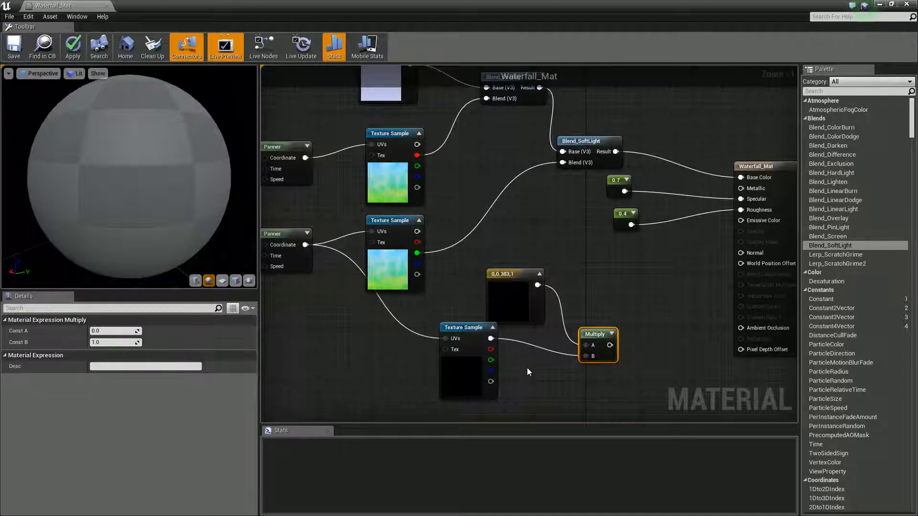
- Connect the Multiply result to the material's Normal input and move the Multiply node slightly higher
right_click_drag(527, 369, 523, 365)
left_click_drag(606, 340, 739, 249)
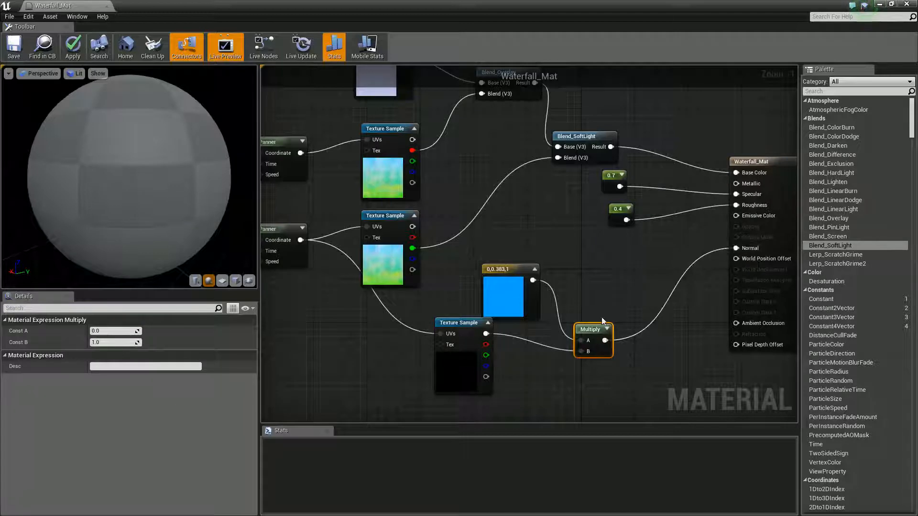
left_click_drag(594, 327, 601, 306)
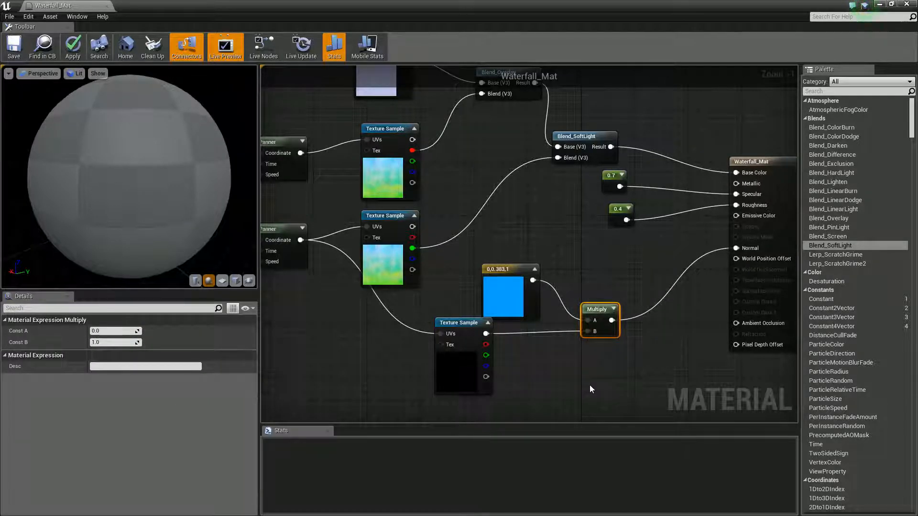
right_click_drag(589, 385, 573, 365)
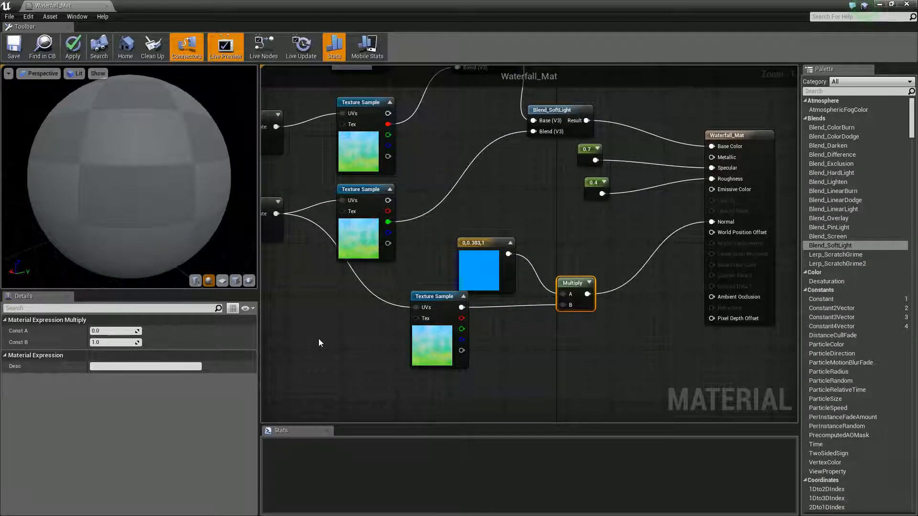
- Set the material's D3D11 Tessellation Mode to Flat Tessellation and move the Waterfall_Mat output node slightly away from the other nodes
left_click(319, 355)
scroll(168, 420, "down", 15)
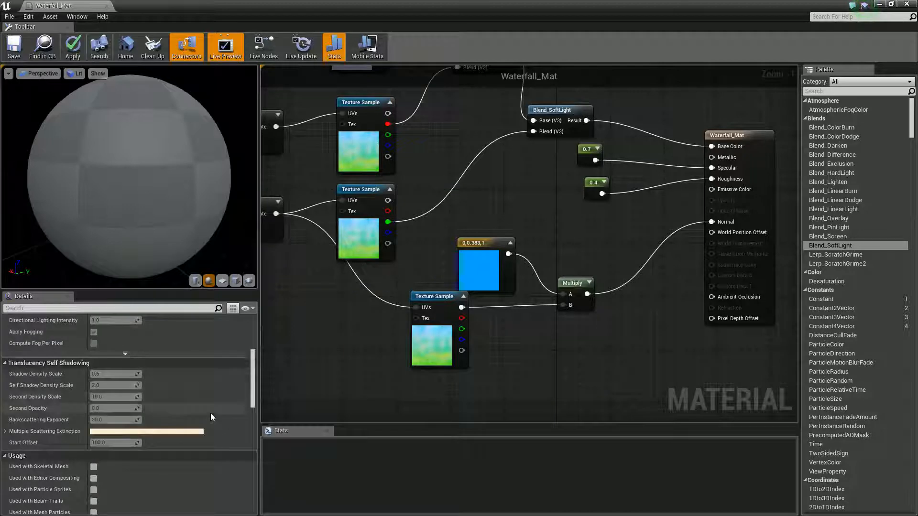
scroll(210, 413, "down", 10)
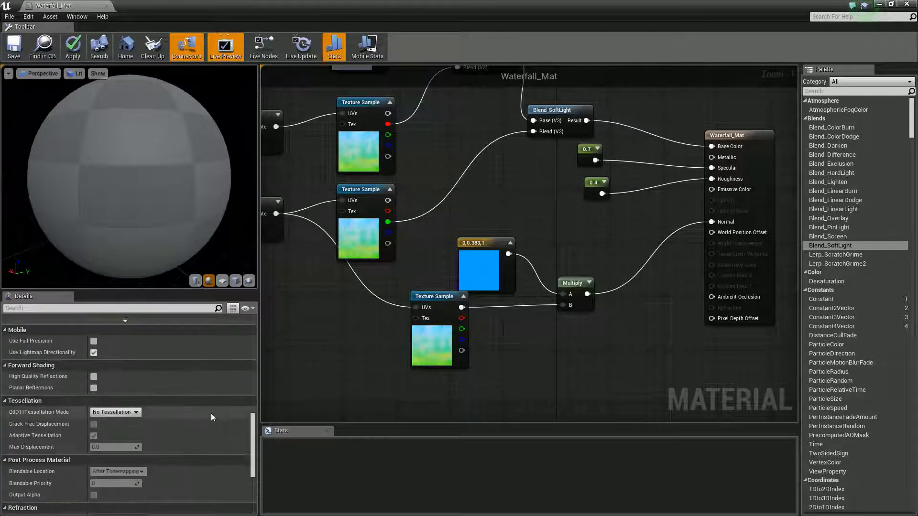
left_click(116, 412)
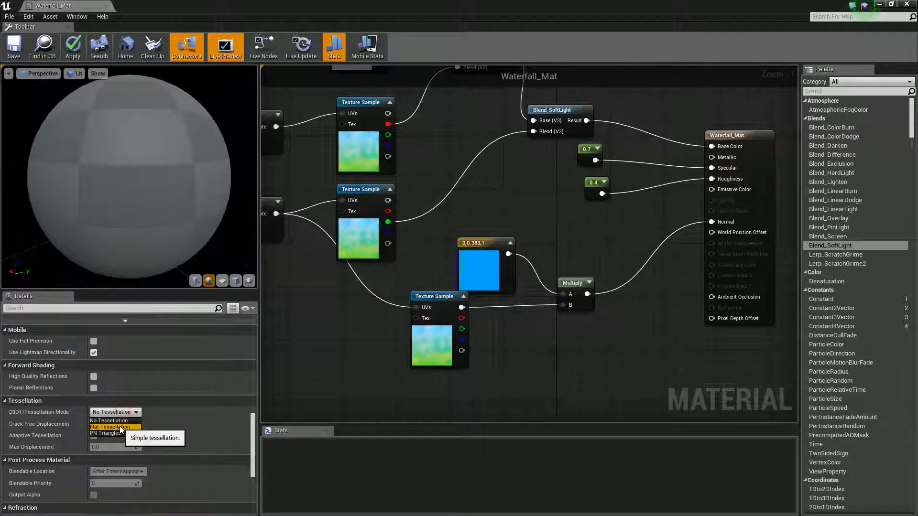
left_click(138, 434)
right_click_drag(563, 379, 523, 375)
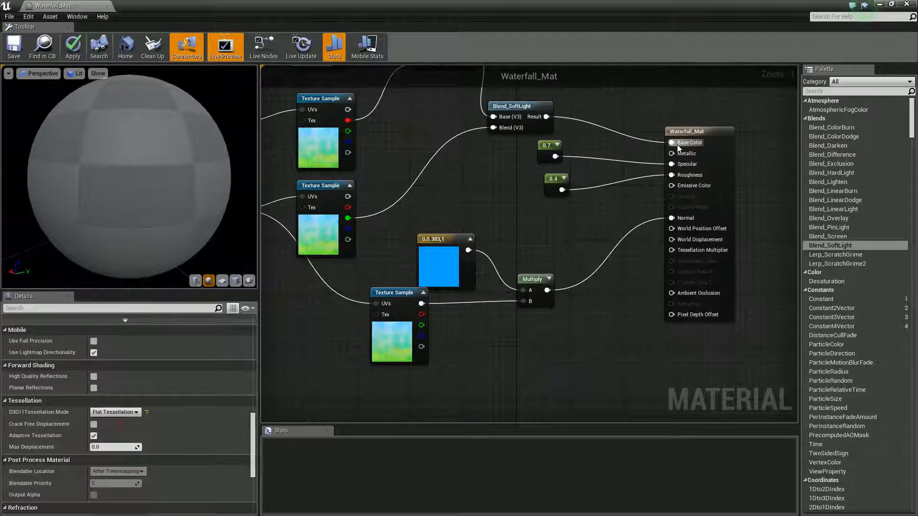
left_click_drag(689, 136, 709, 163)
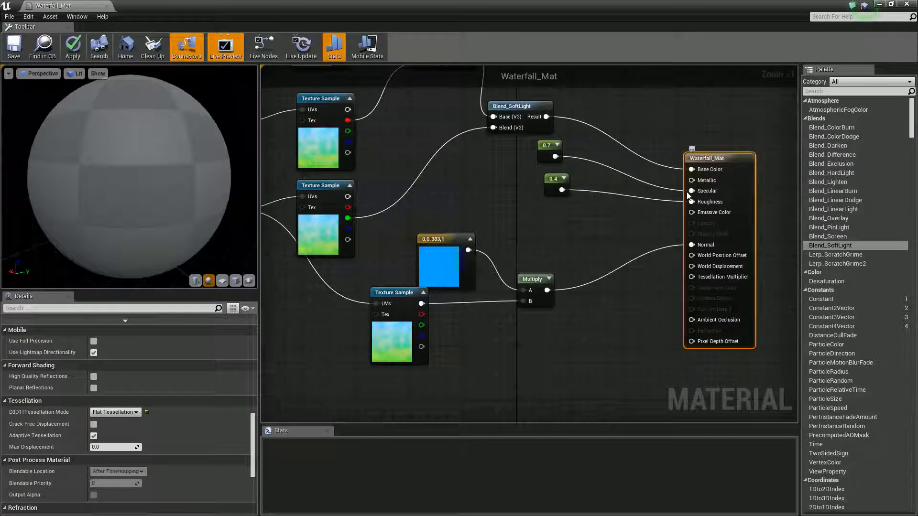
- Multiply the duplicated Texture Sample's red channel by 10 with a second Multiply node and connect the result to World Displacement
left_click(526, 349)
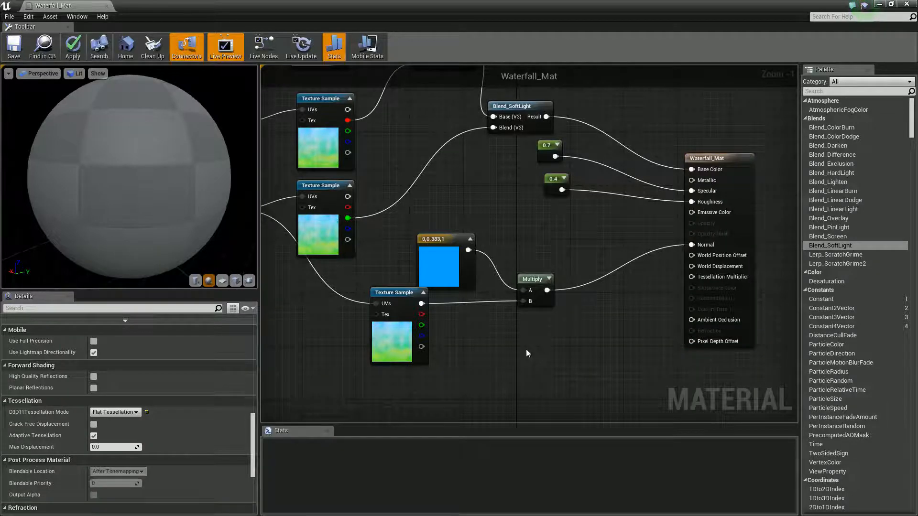
left_click_drag(536, 366, 421, 315)
left_click(117, 343)
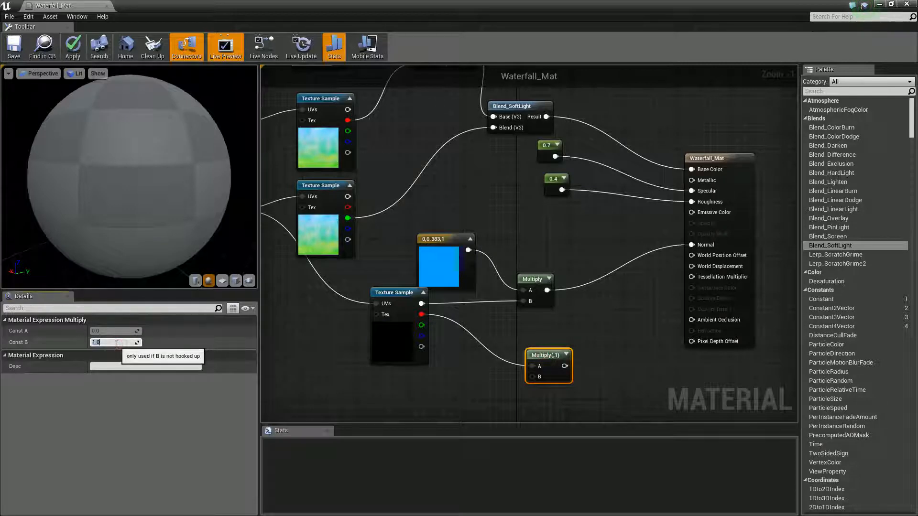
type("10")
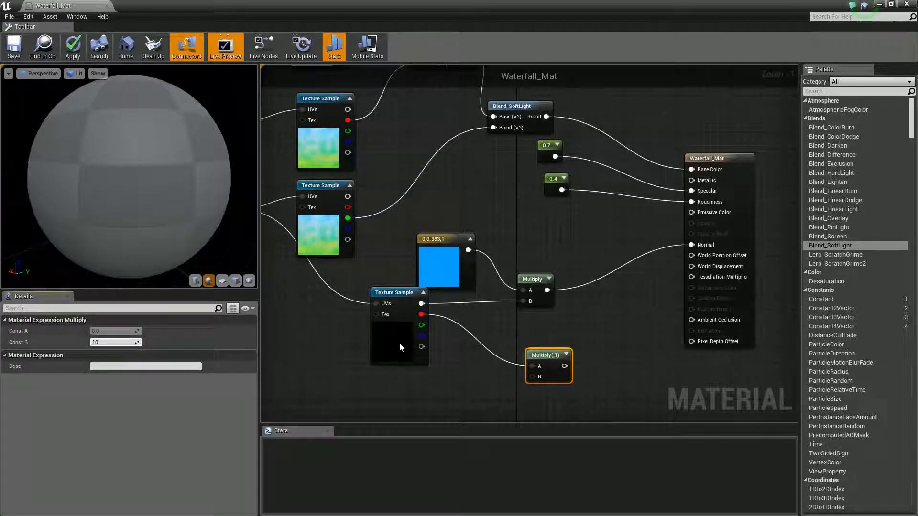
left_click(588, 344)
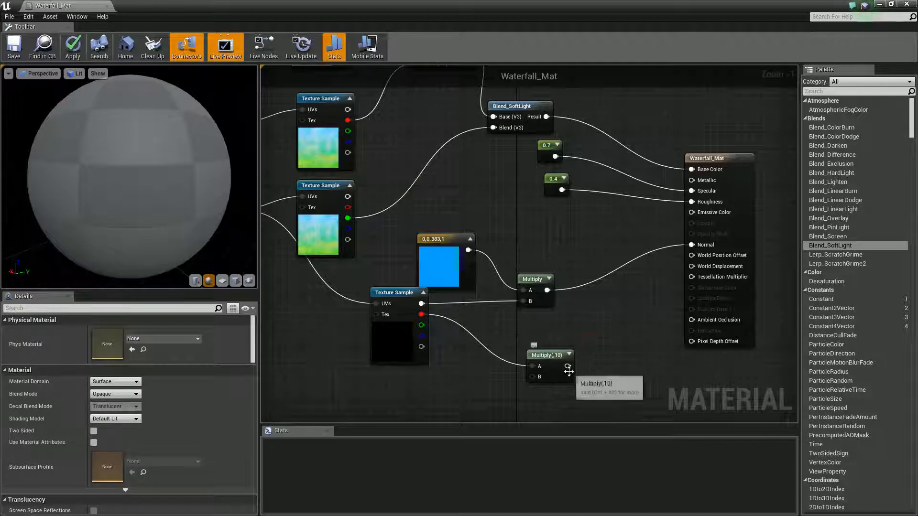
left_click_drag(568, 366, 694, 271)
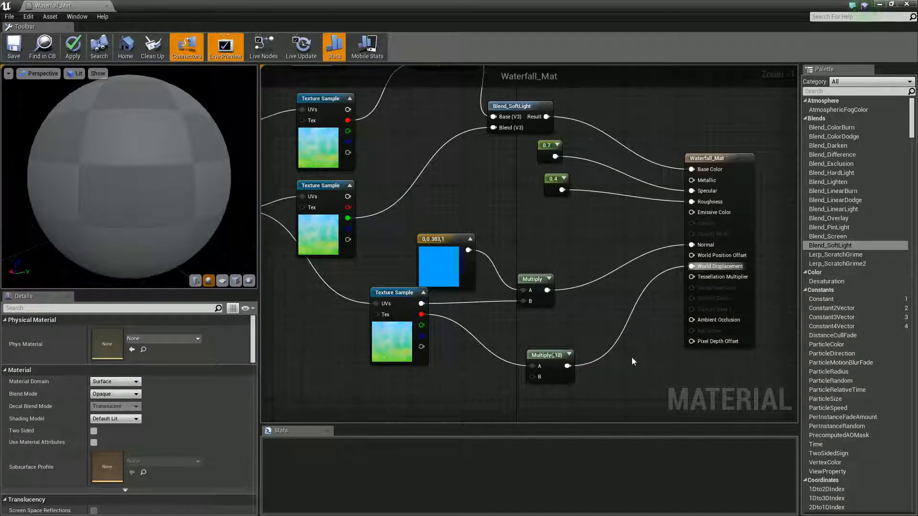
- Add a Constant node with value 6, connect it to the material's Tessellation Multiplier input, and save the material
left_click(621, 366)
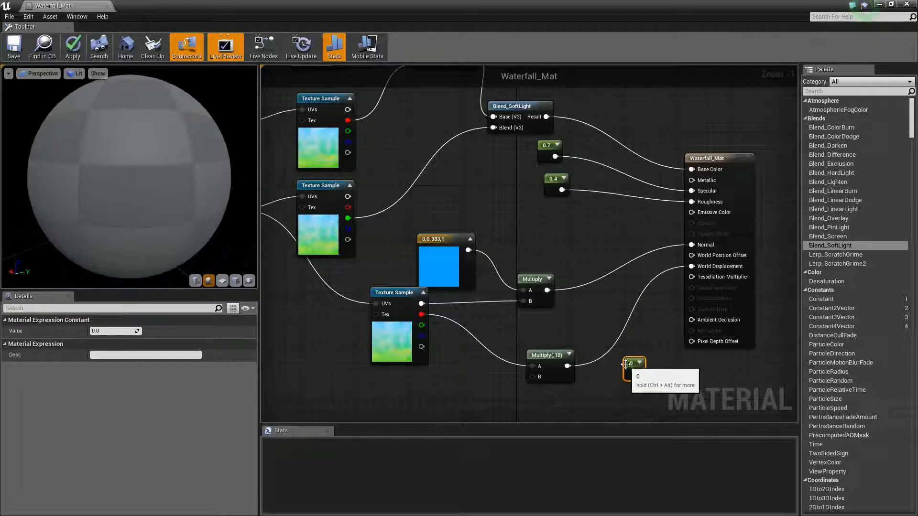
left_click(112, 331)
type("6")
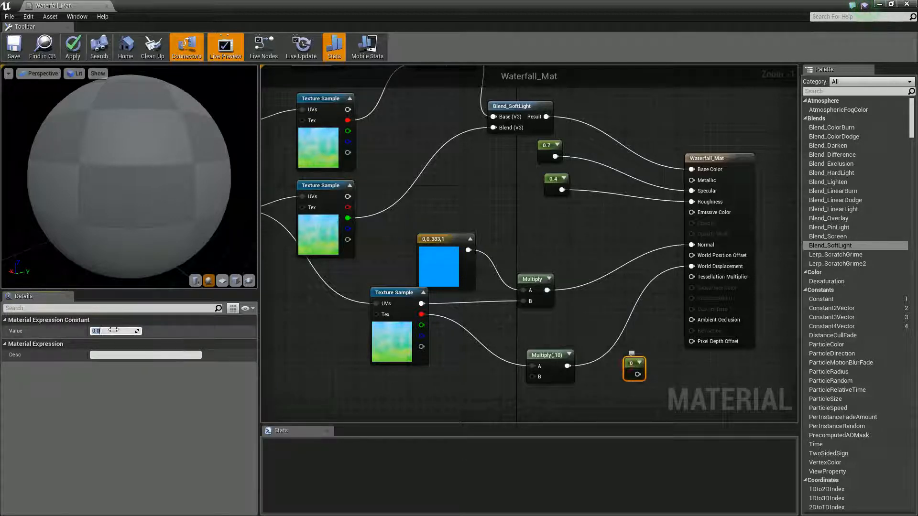
left_click(643, 325)
left_click_drag(637, 374, 695, 276)
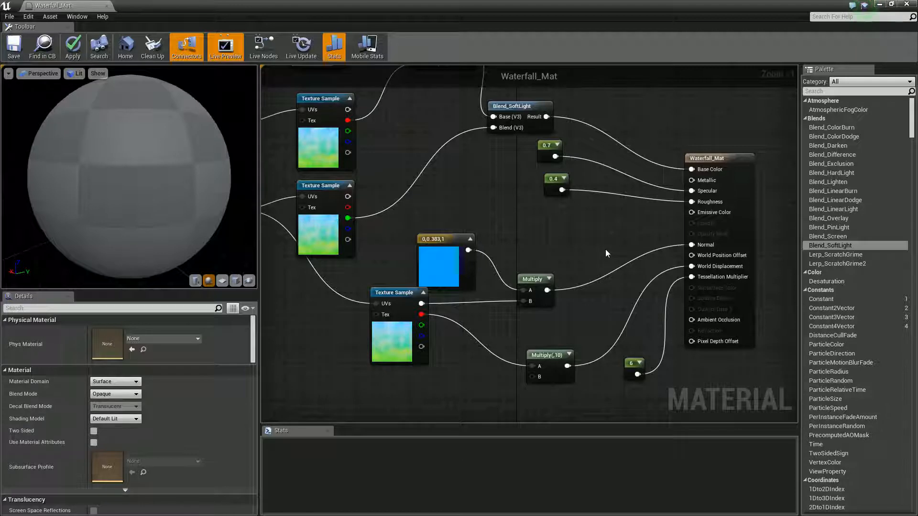
left_click(21, 49)
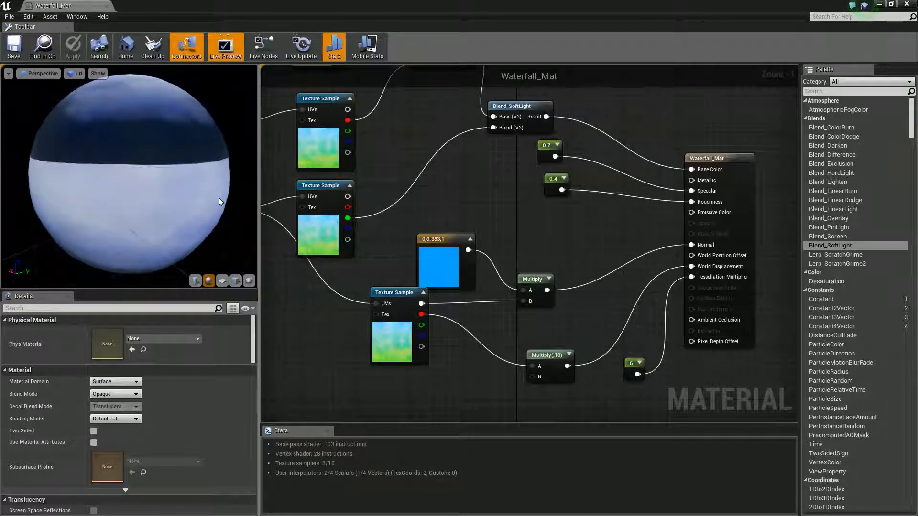
- Check the material on the preview sphere and on the waterfall mesh in the level, and reopen Waterfall_Mat
left_click_drag(163, 208, 97, 197)
left_click_drag(178, 6, 917, 203)
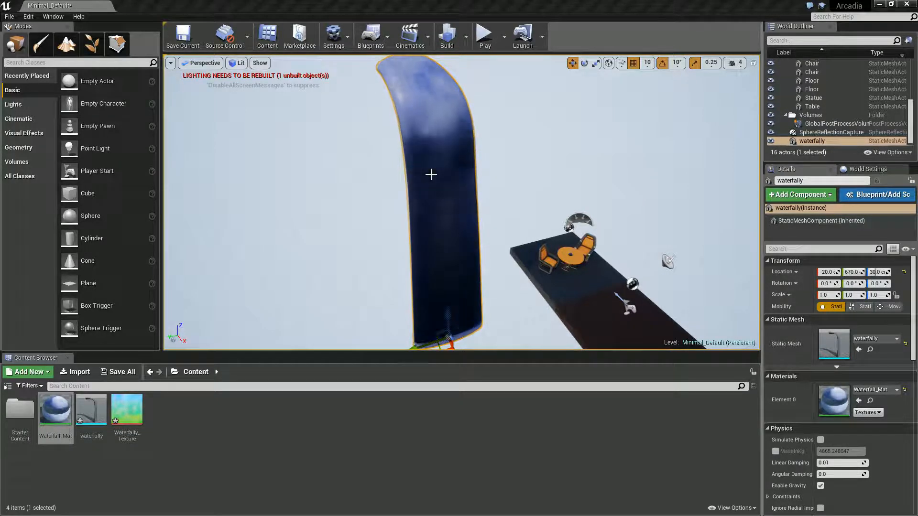
double_click(834, 399)
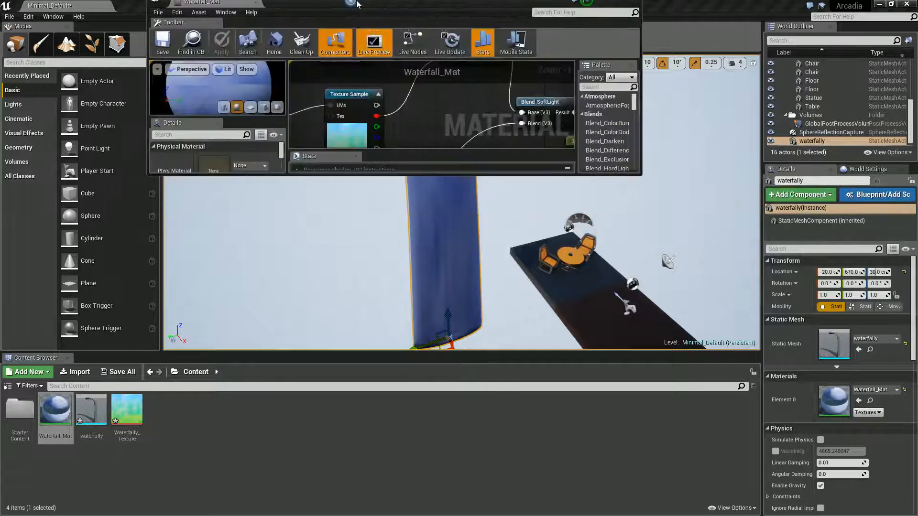
- Shift the lower Texture Sample slightly, connect its red channel to B of the Multiply feeding Normal, and save the material
right_click_drag(385, 250, 395, 240)
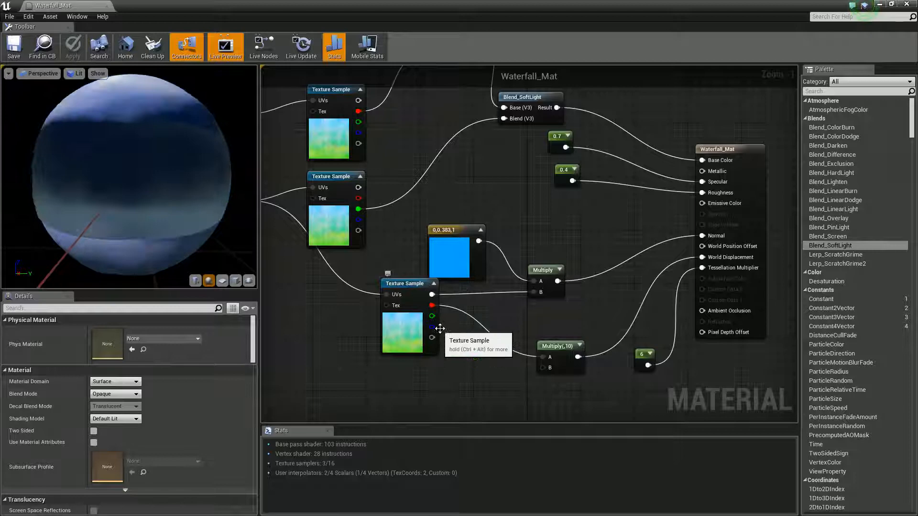
left_click_drag(409, 289, 395, 303)
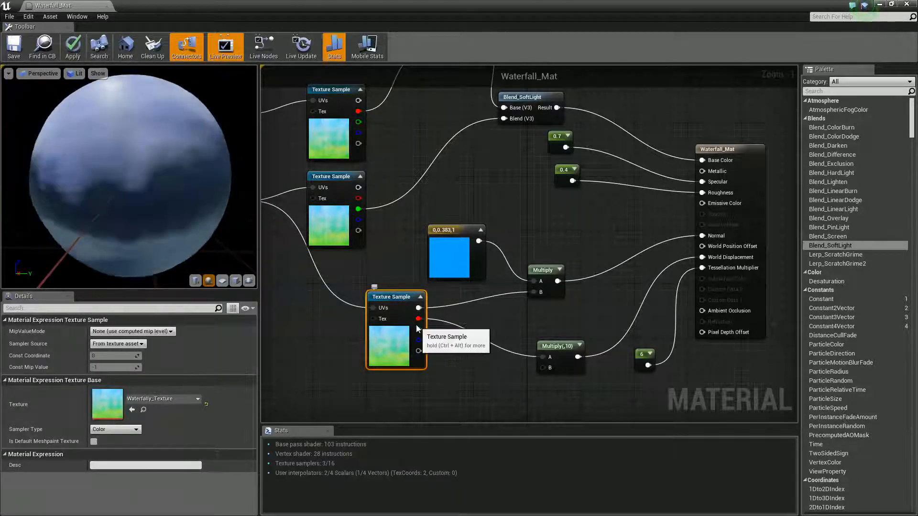
left_click_drag(418, 319, 535, 291)
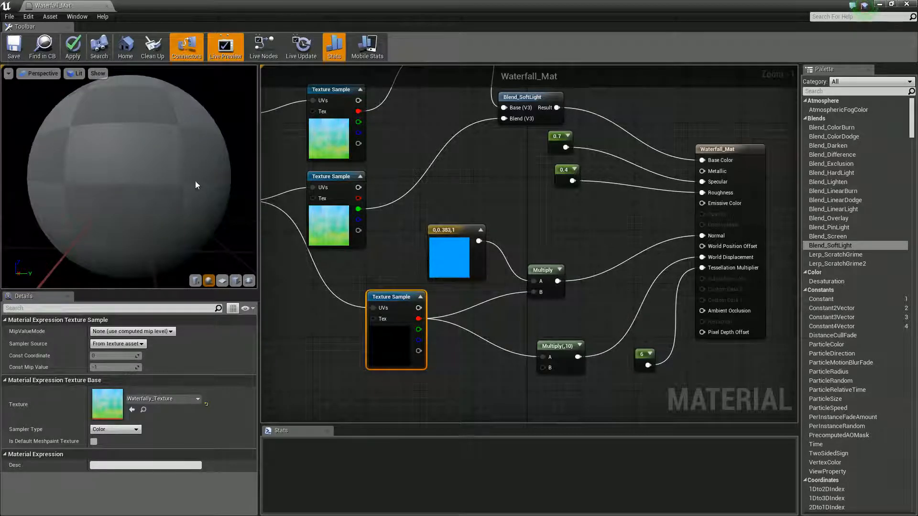
left_click(21, 49)
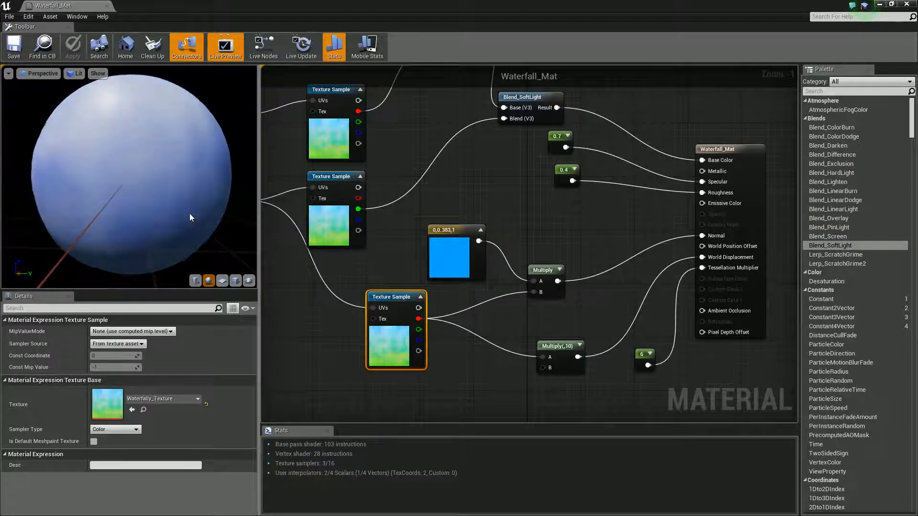
mouse_move(177, 200)
left_mouse_down()
mouse_move(112, 222)
mouse_move(169, 245)
mouse_move(139, 254)
mouse_move(182, 198)
left_mouse_up()
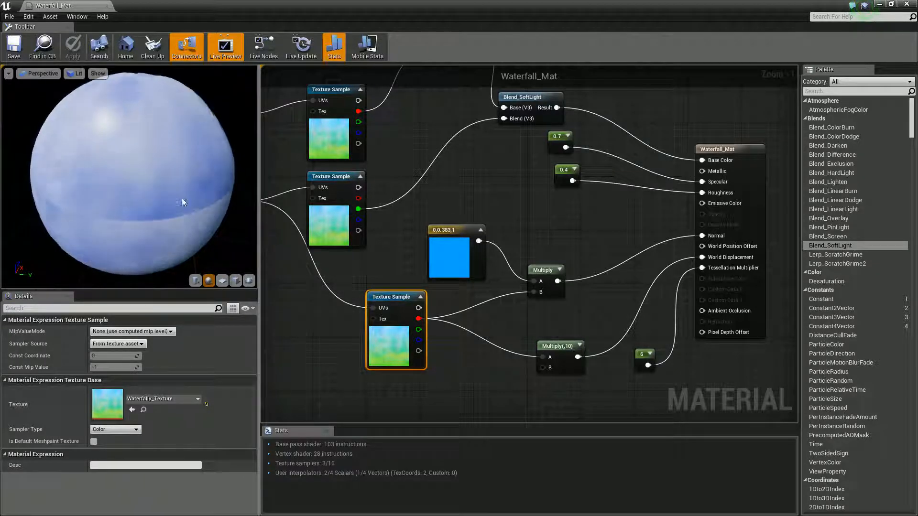
- Set the displacement Multiply's Const B to 18 and the tessellation constant to 12, and check the waterfall mesh in the level
left_click(559, 343)
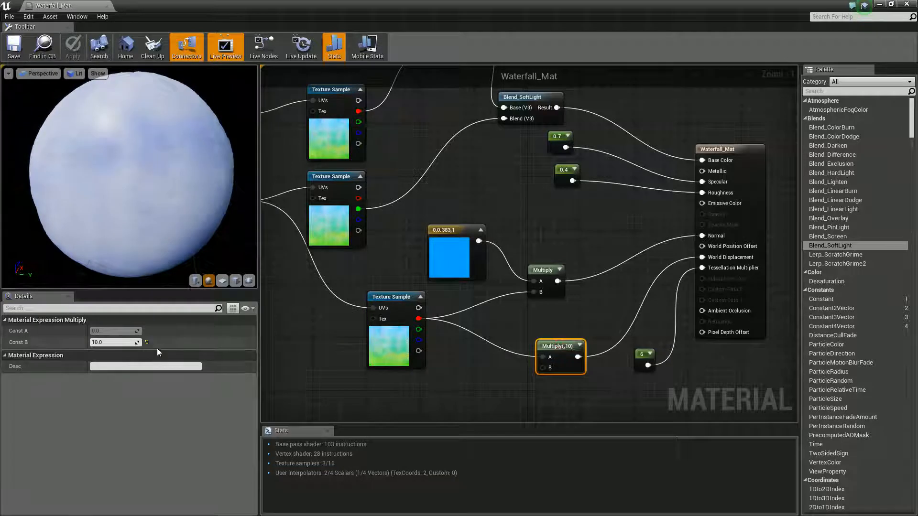
left_click(117, 342)
type("18")
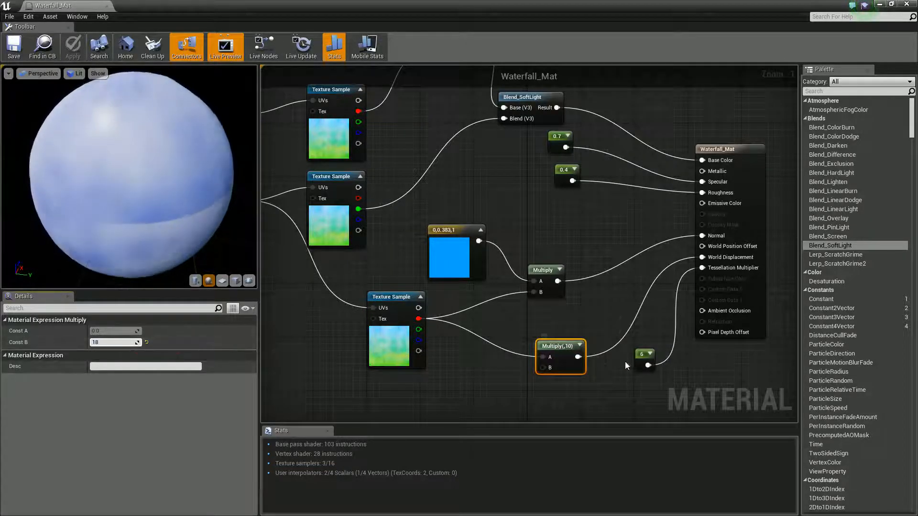
left_click(643, 356)
left_click(115, 331)
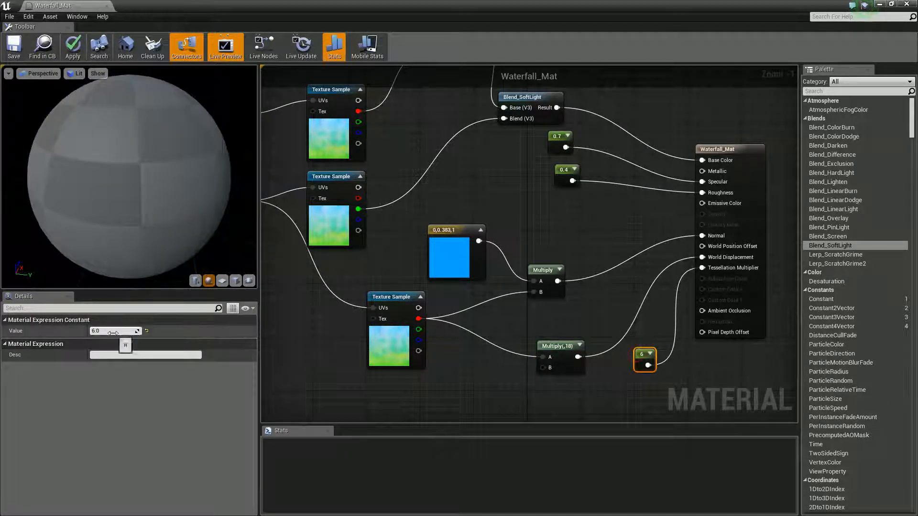
type("12")
left_click(615, 311)
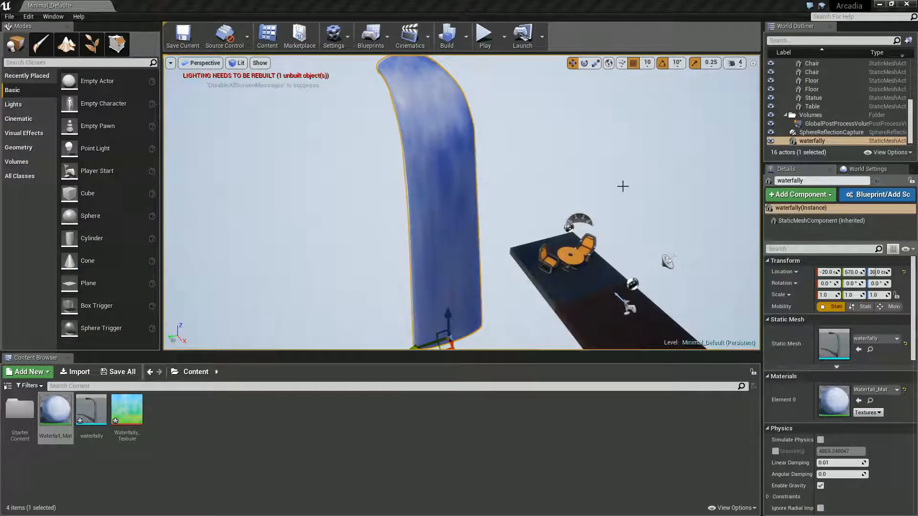
right_click(467, 212)
right_click_drag(492, 157, 488, 199)
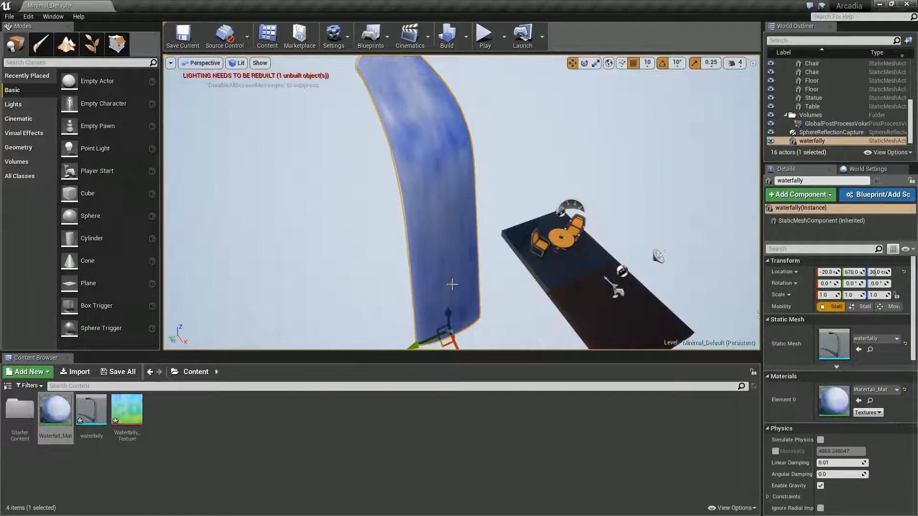
- Switch to Photoshop and show only the Red channel of Waterfall Texture 2.png
key("alt+Tab")
key("alt+Tab")
key("alt+Tab")
key("alt+Tab")
key("alt+Tab")
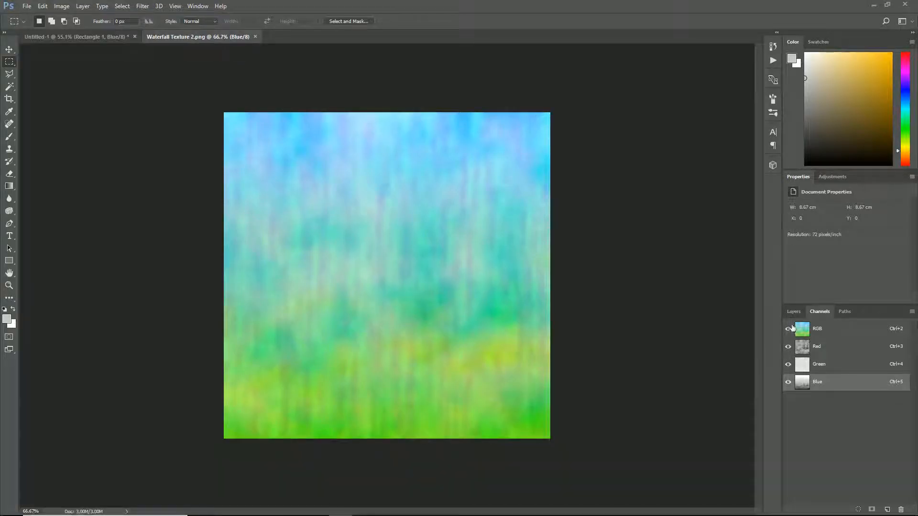
left_click(825, 352)
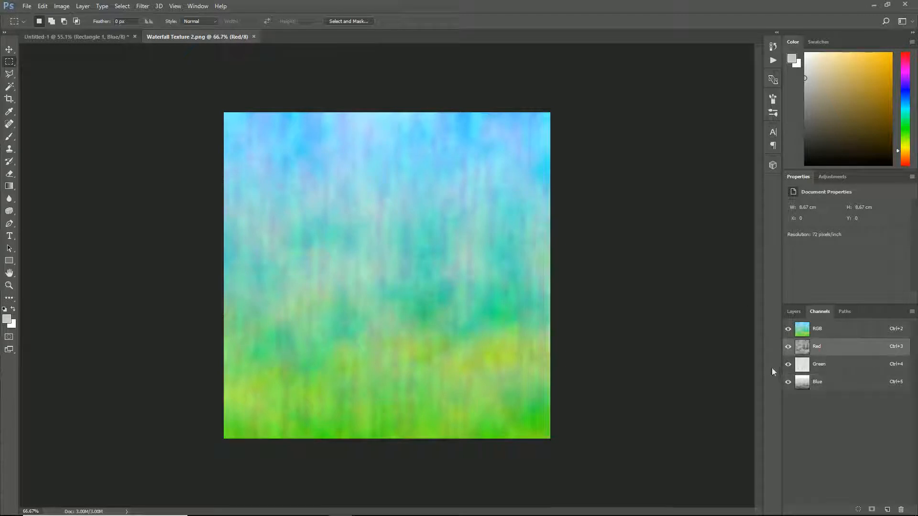
left_click(796, 367)
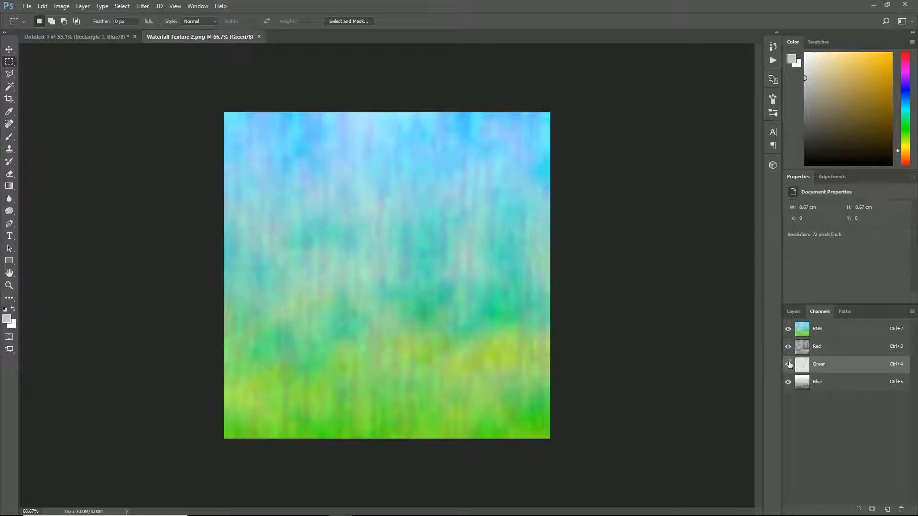
left_click(789, 382)
left_click(788, 364)
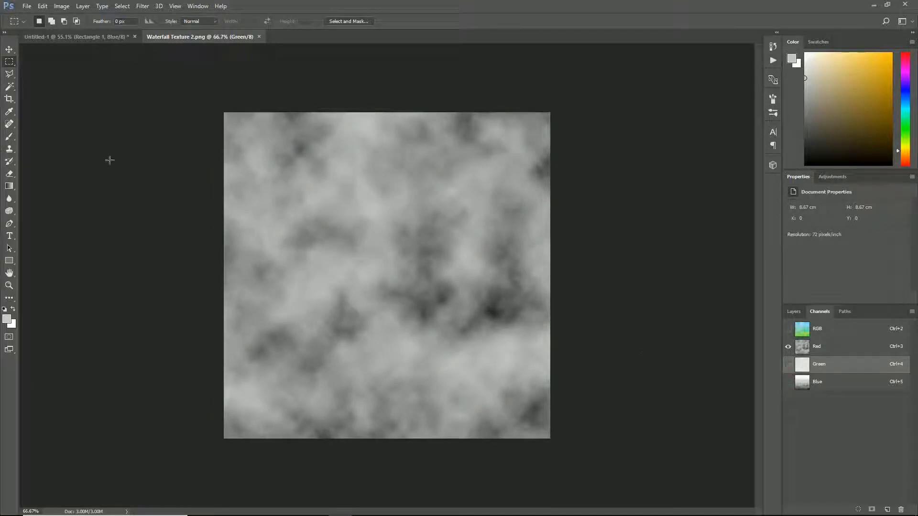
- In the Untitled-1 document, undo the edits back to the plain cloud texture on Rectangle 1 with the Layer 2 gradient hidden
left_click(63, 36)
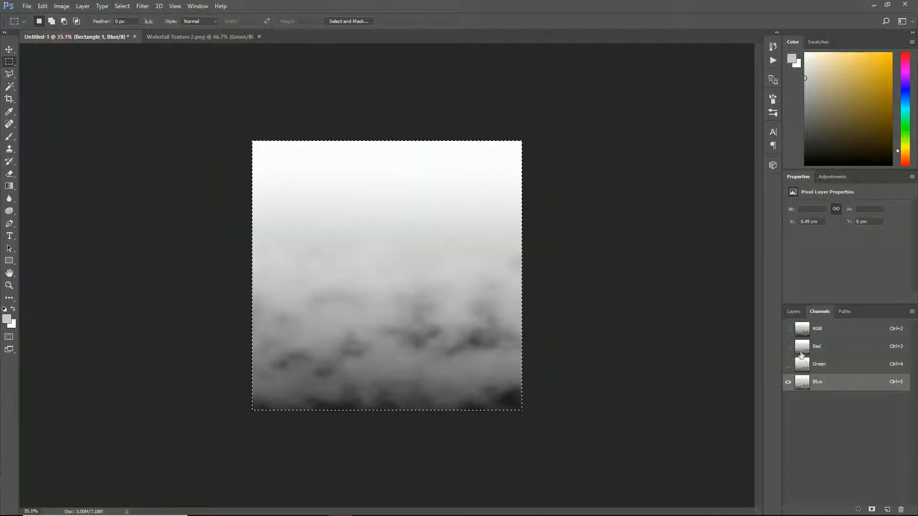
left_click(794, 311)
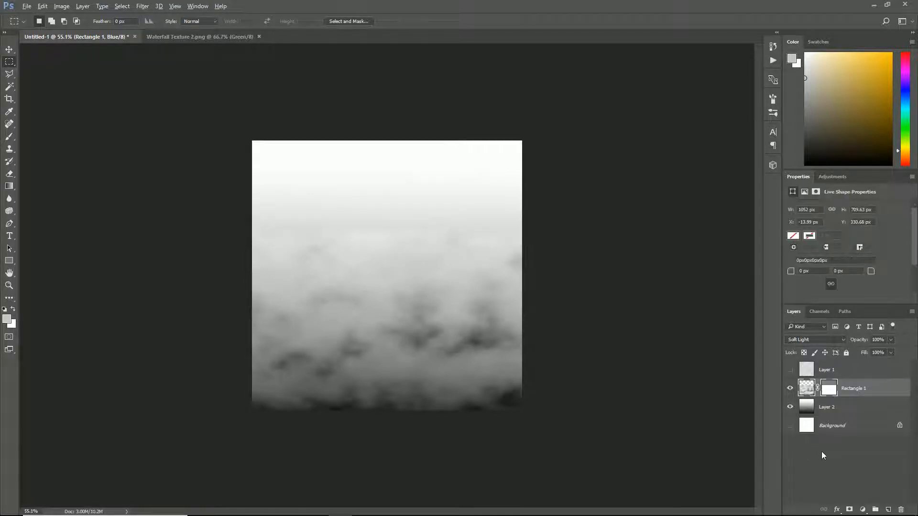
key("ctrl+alt+z")
key("ctrl+alt+z")
key("ctrl+alt+z")
key("ctrl+alt+z")
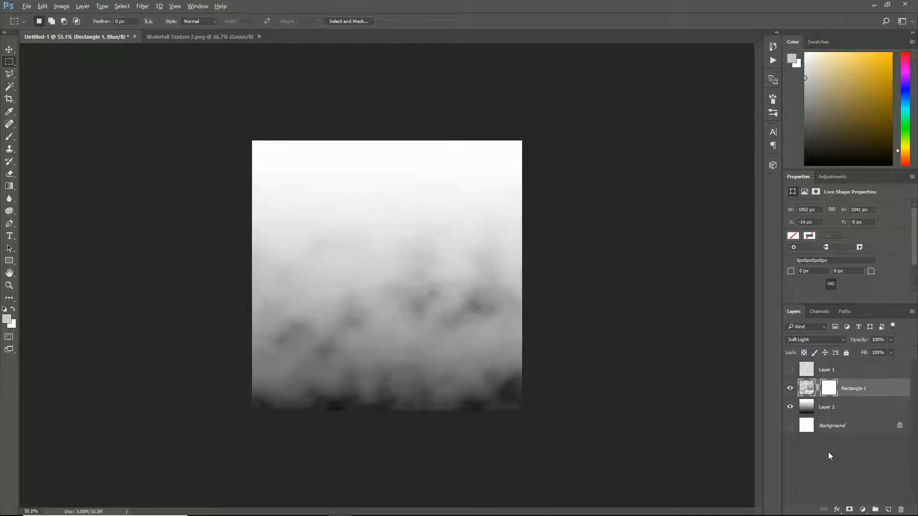
key("ctrl+alt+z")
key("ctrl+alt+z")
key("ctrl+alt+z")
key("ctrl+alt+z")
key("ctrl+alt+z")
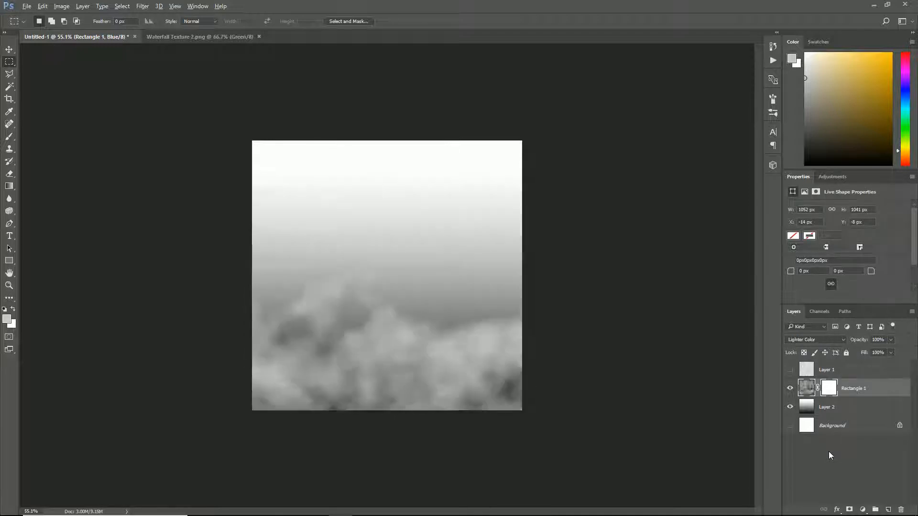
key("ctrl+alt+z")
key("ctrl+alt+z")
key("ctrl+alt+z")
key("ctrl+alt+z")
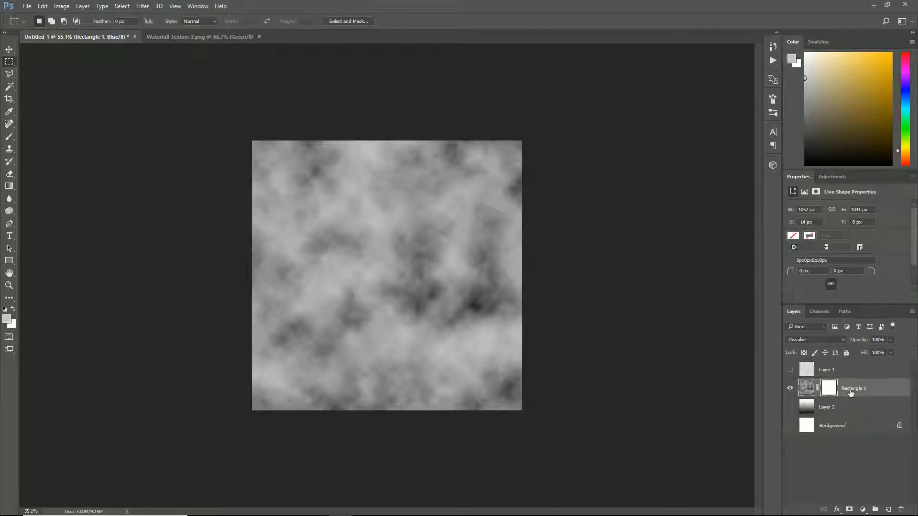
- Rasterize the Rectangle 1 layer and duplicate it as Rectangle 1 copy in the same document
right_click(850, 393)
left_click(748, 207)
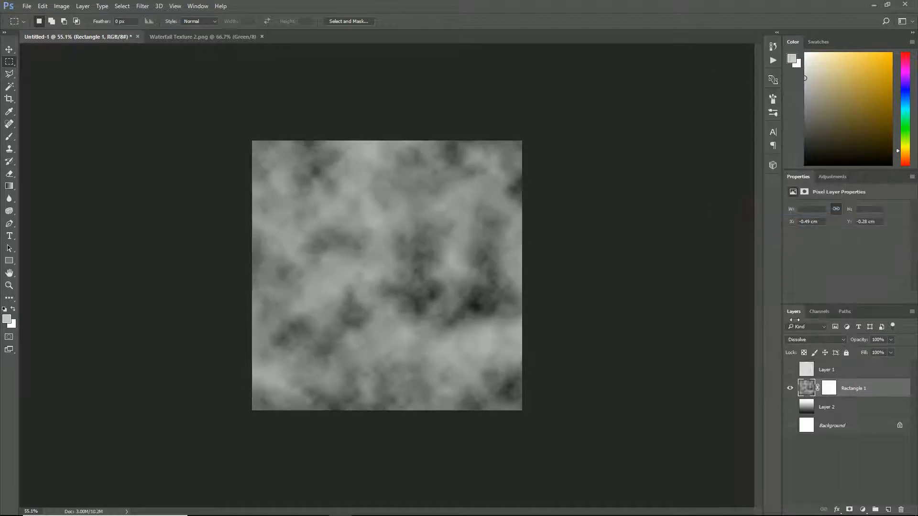
right_click(847, 392)
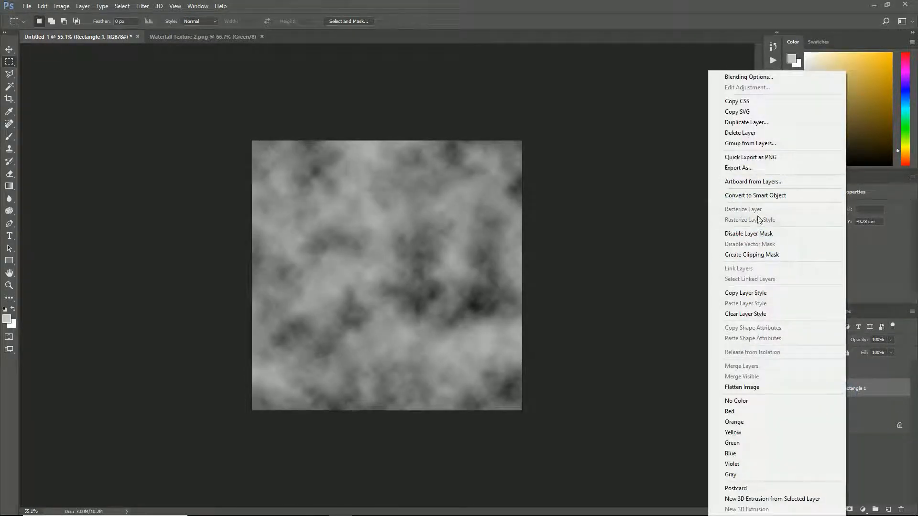
left_click(746, 122)
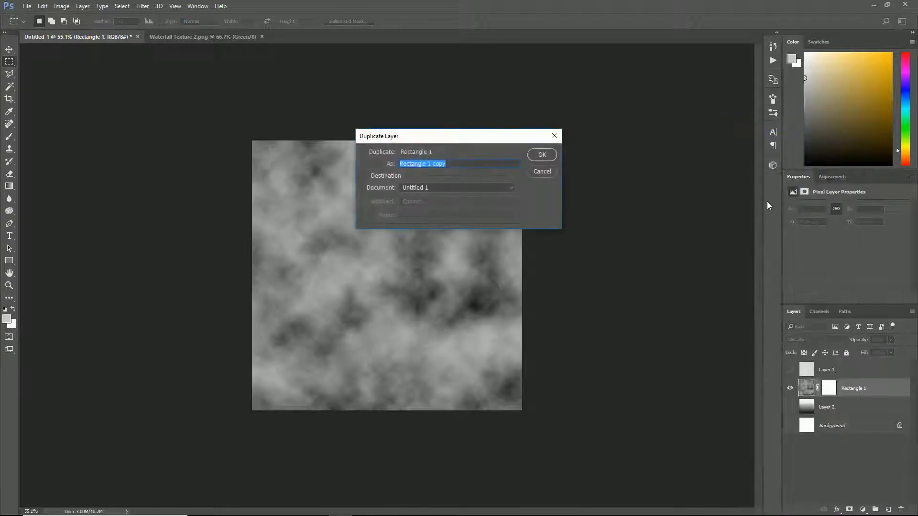
key("Return")
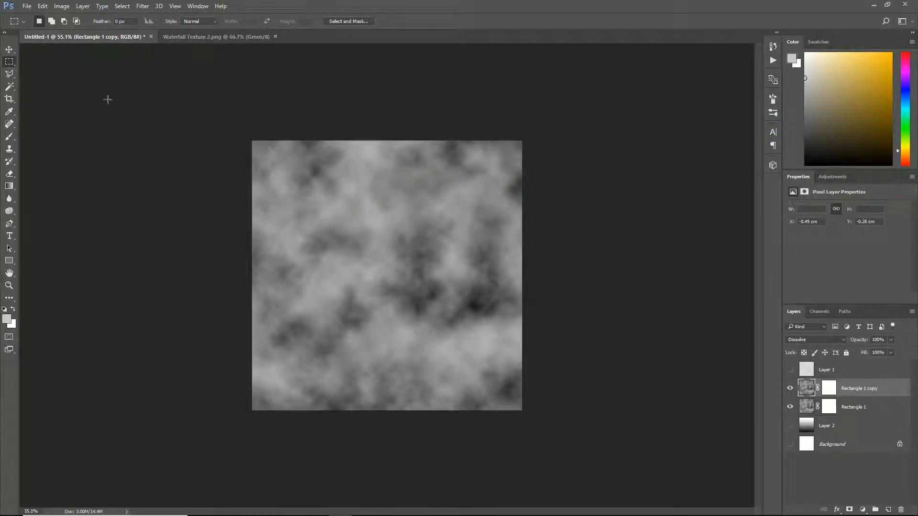
- Flip Rectangle 1 copy both horizontally and vertically with Free Transform, using -100% width and height
key("ctrl+t")
left_click_drag(564, 127, 227, 403)
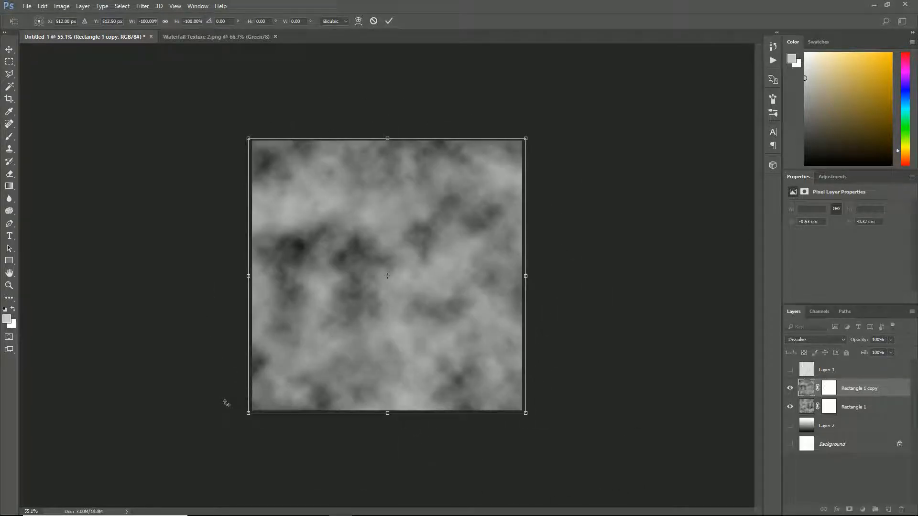
key("Return")
- Delete roughly the upper 70% of Rectangle 1 copy with a full-width rectangular selection and deselect
left_click_drag(251, 139, 637, 328)
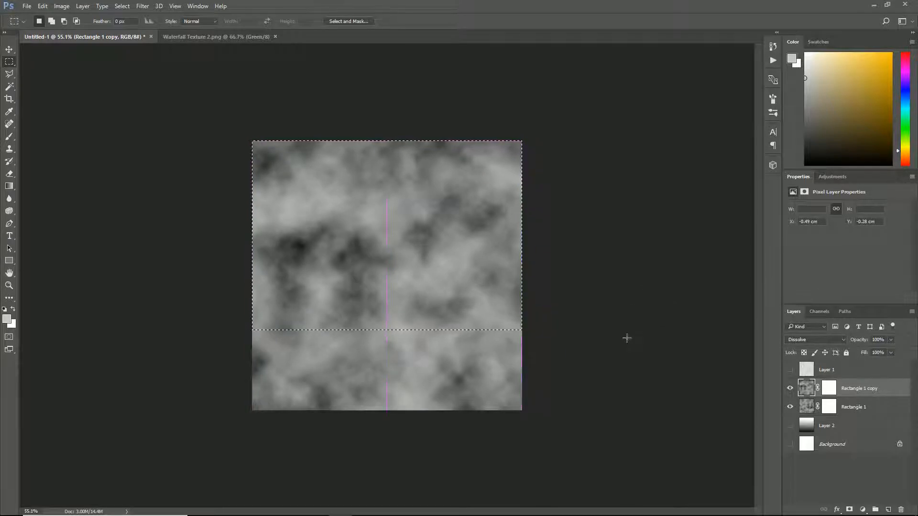
key("Delete")
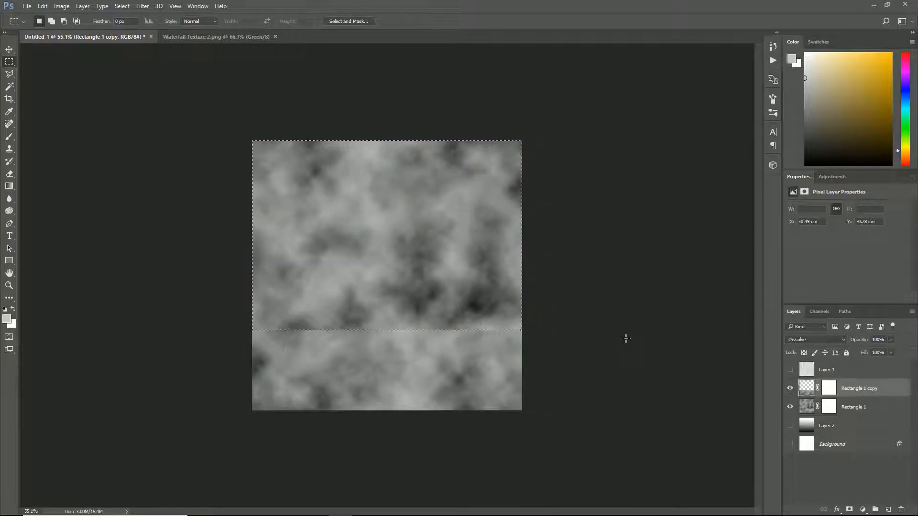
left_click(153, 239)
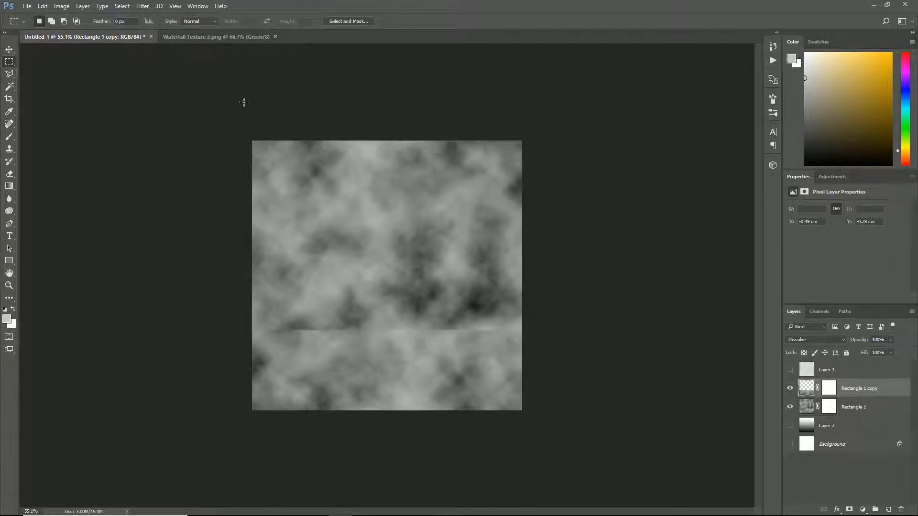
- Merge the Rectangle 1 copy layer with the Rectangle 1 layer into a single cloud layer
left_click(9, 124)
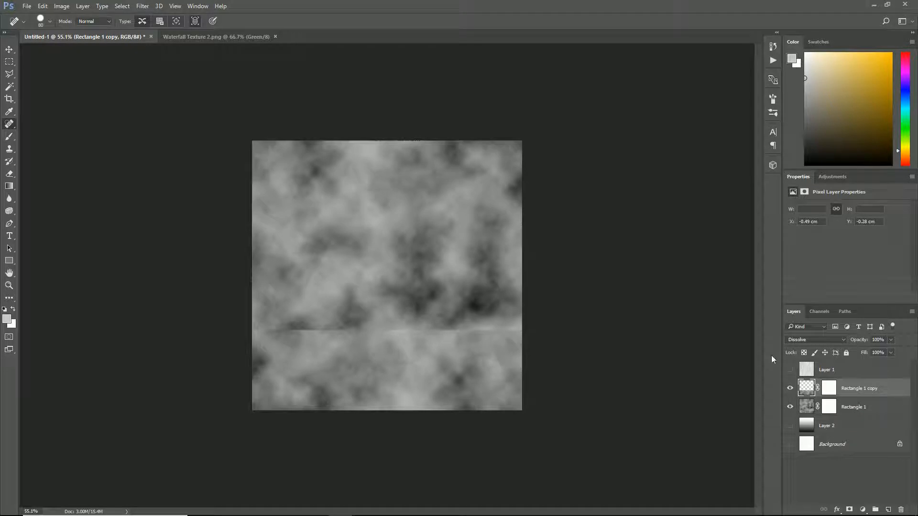
right_click(868, 407)
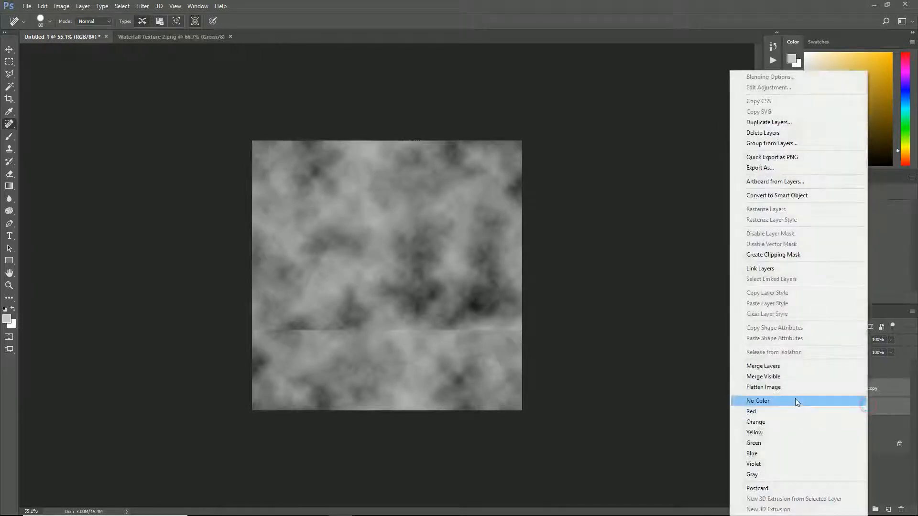
left_click(796, 363)
- Blend away the horizontal seam across the lower part of the cloud texture with Spot Healing Brush strokes over its full width
left_click_drag(512, 328, 261, 329)
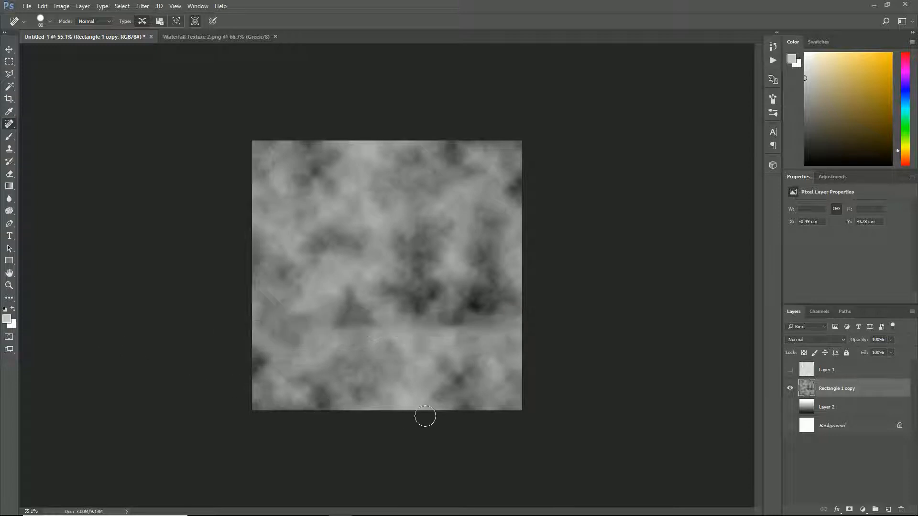
mouse_move(492, 326)
left_mouse_down()
mouse_move(466, 344)
mouse_move(452, 319)
left_mouse_up()
mouse_move(437, 352)
left_mouse_down()
mouse_move(446, 296)
mouse_move(373, 344)
mouse_move(318, 306)
mouse_move(277, 310)
mouse_move(269, 330)
left_mouse_up()
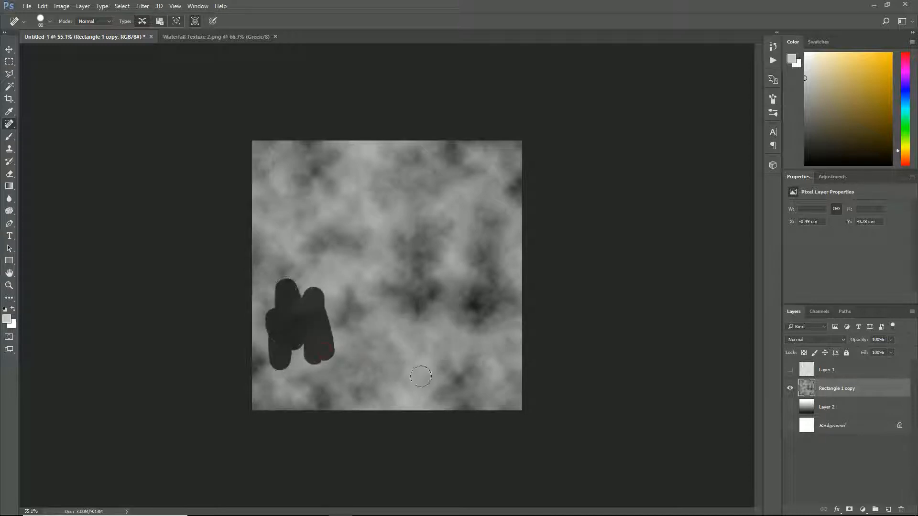
mouse_move(344, 345)
left_mouse_down()
mouse_move(389, 281)
mouse_move(421, 286)
left_mouse_up()
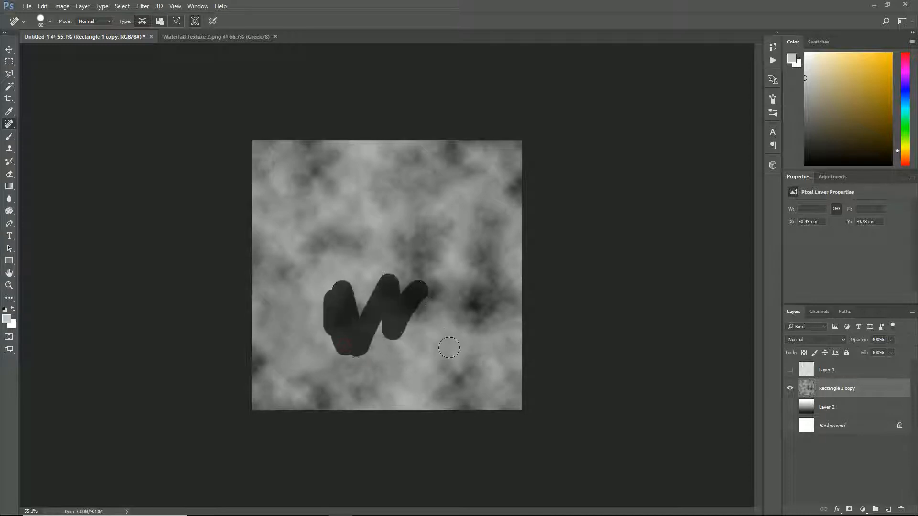
mouse_move(504, 344)
left_mouse_down()
mouse_move(461, 306)
mouse_move(418, 356)
mouse_move(321, 318)
left_mouse_up()
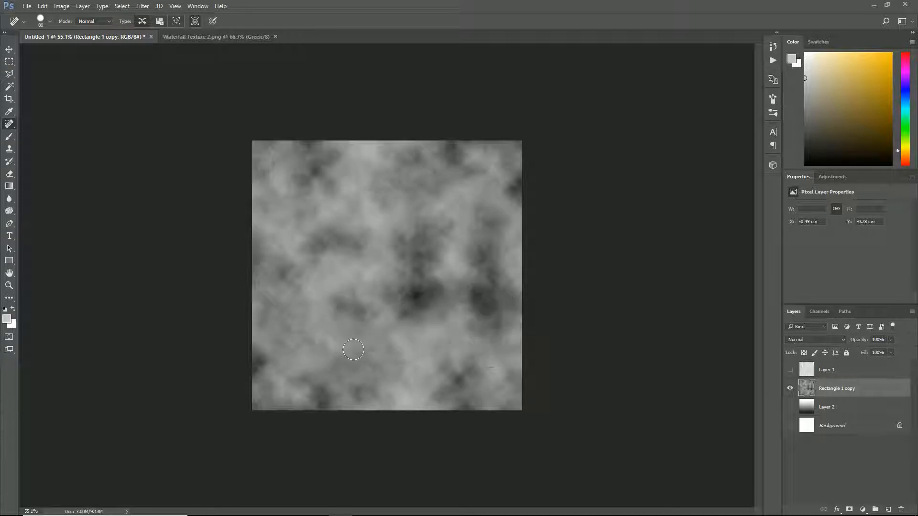
left_click_drag(402, 302, 428, 374)
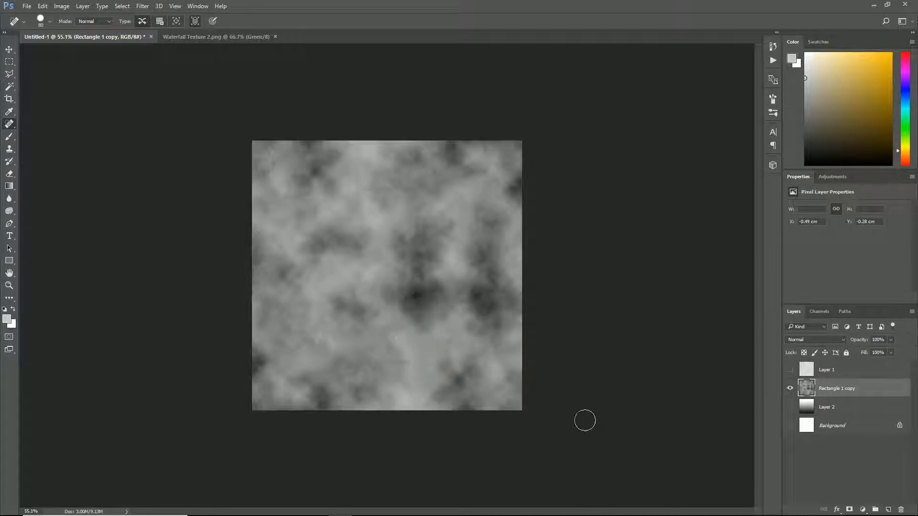
- Copy the whole Red channel of Untitled-1 and paste it into the Red channel of Waterfall Texture 2.png
left_click(8, 63)
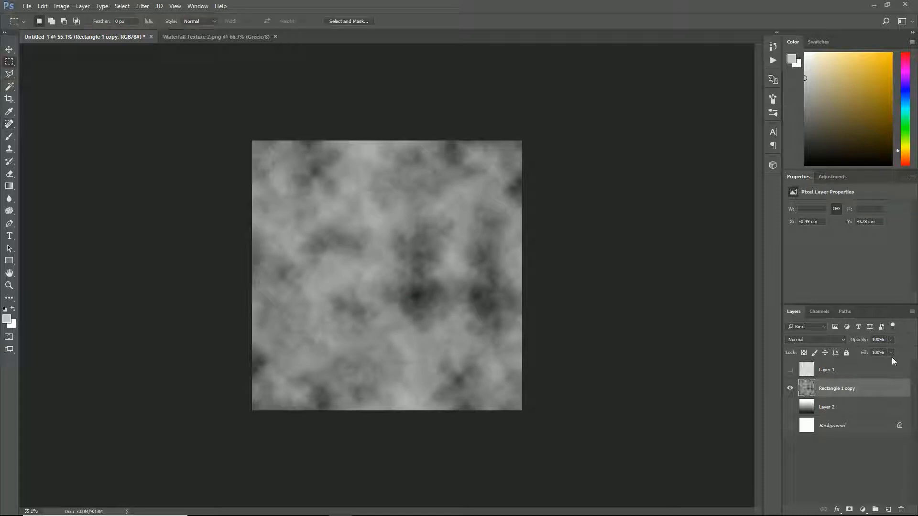
left_click(820, 312)
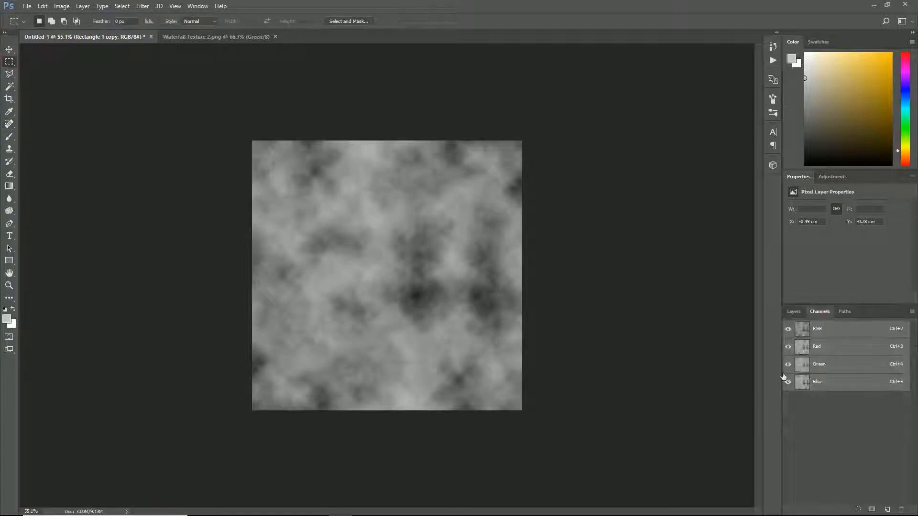
left_click(831, 351)
left_click_drag(213, 127, 605, 451)
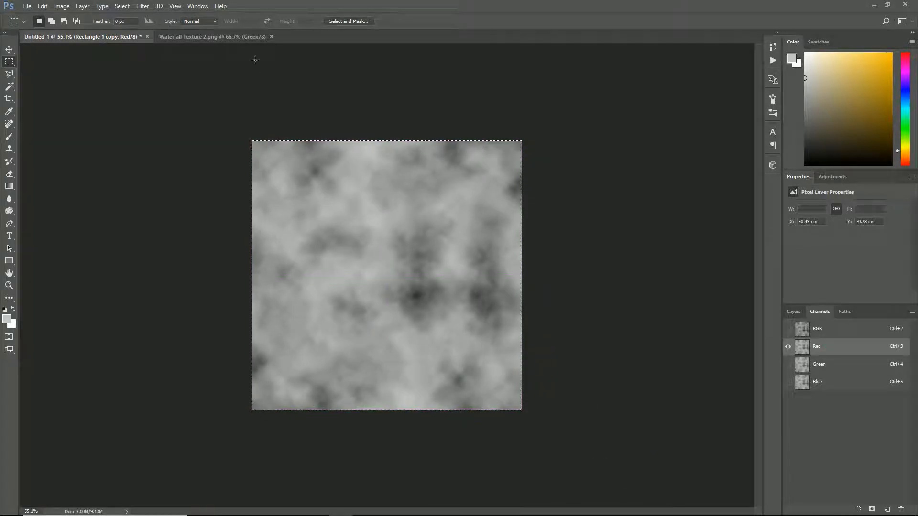
left_click(220, 38)
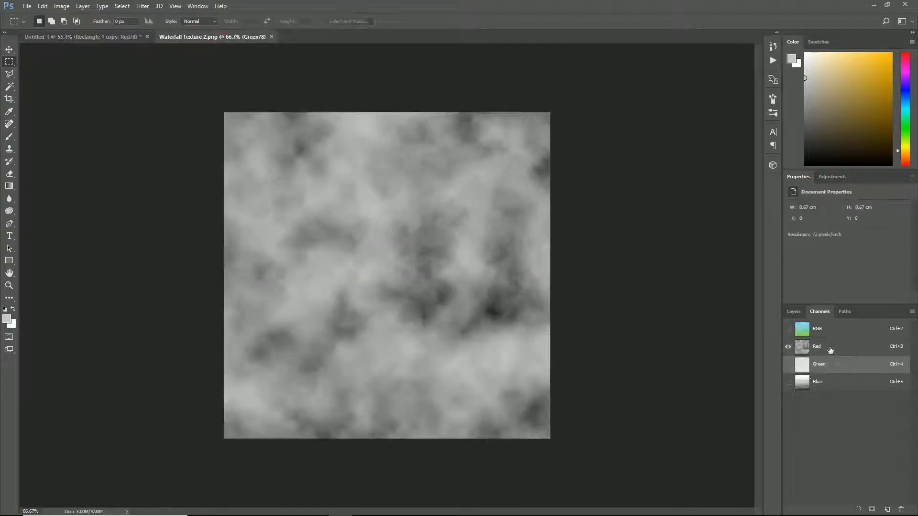
left_click(830, 350)
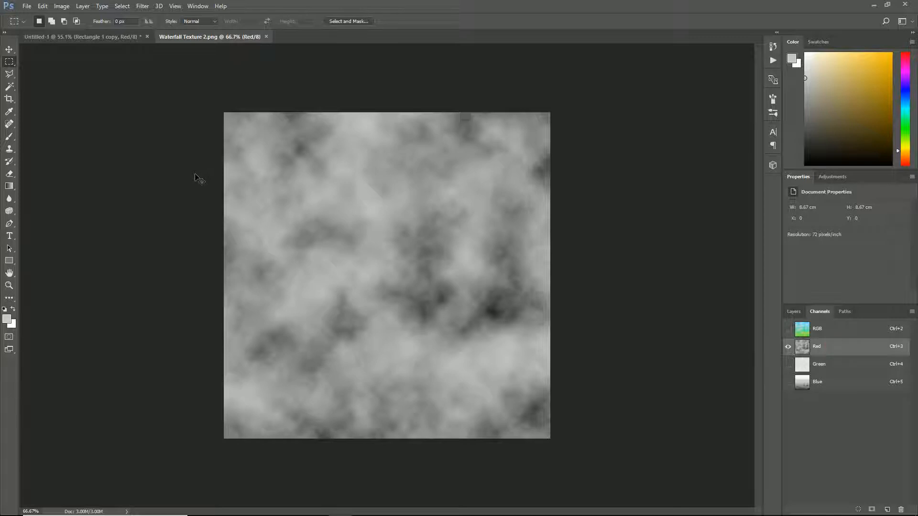
key("ctrl+v")
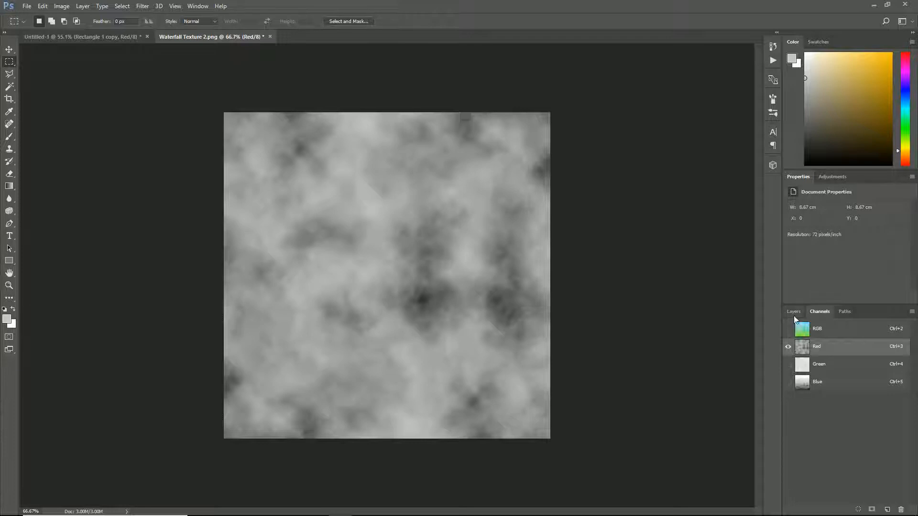
- Show only the Green channel and save the image as a PNG over the existing Waterfally Texture file in the Waterfall Scene folder
left_click(788, 364)
left_click(787, 347)
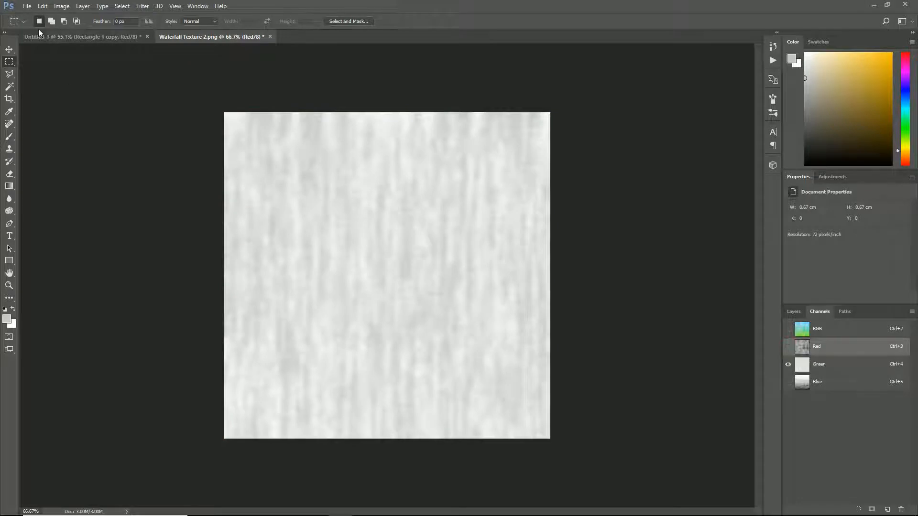
left_click(26, 10)
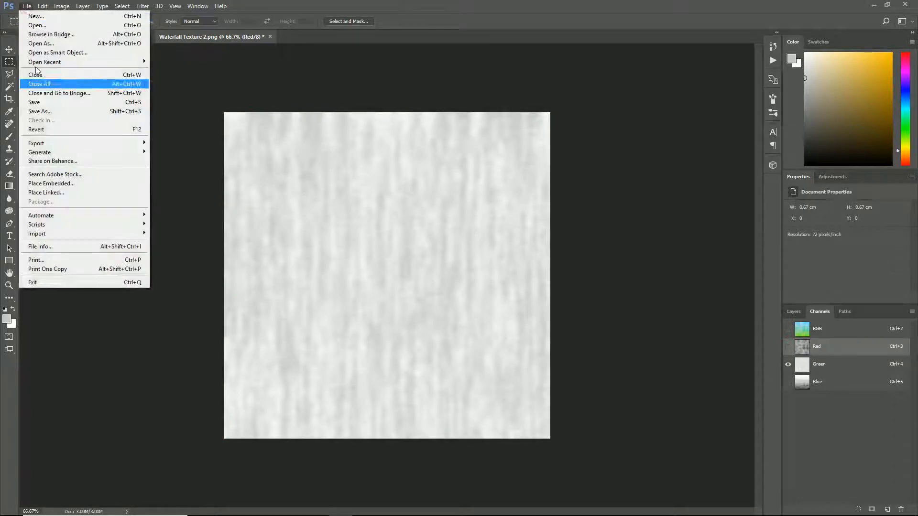
left_click(63, 109)
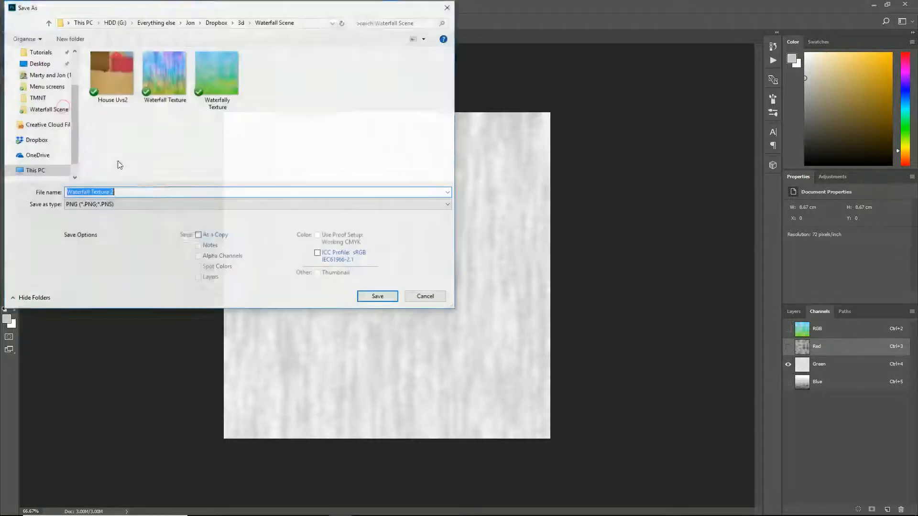
left_click(213, 86)
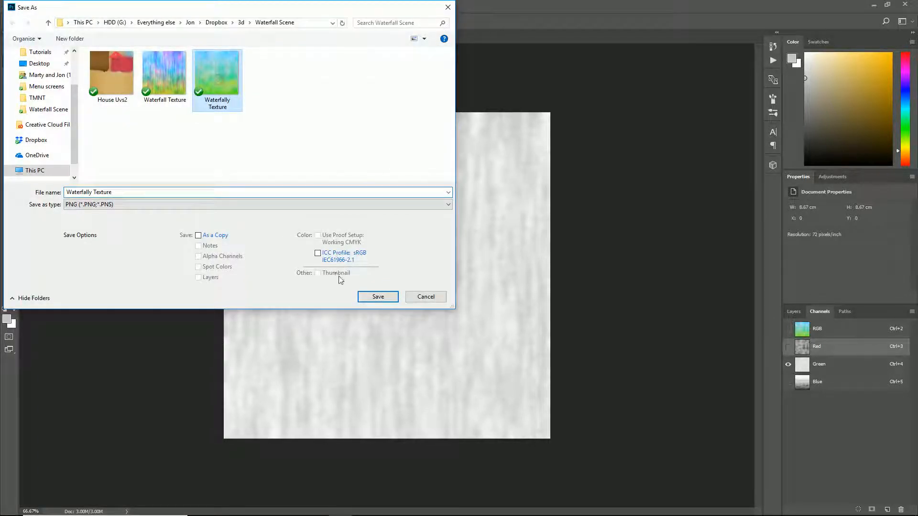
left_click(387, 297)
left_click(481, 263)
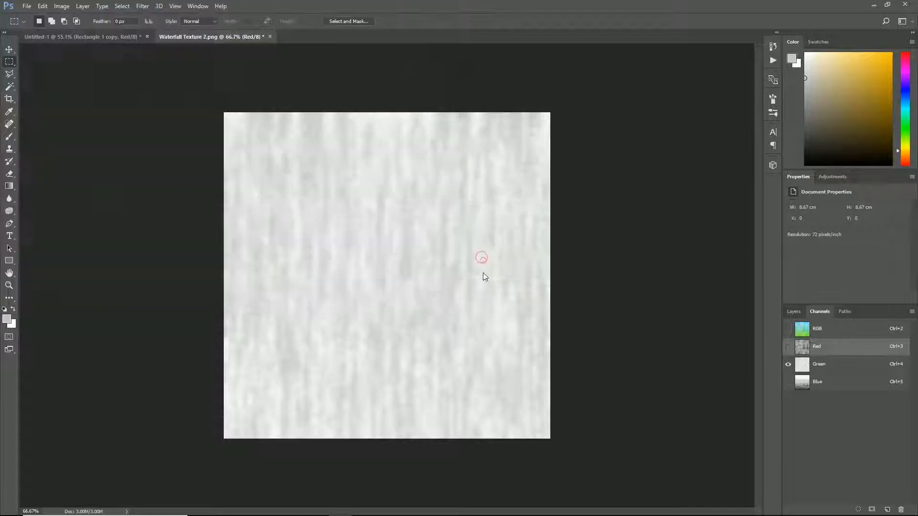
key("Return")
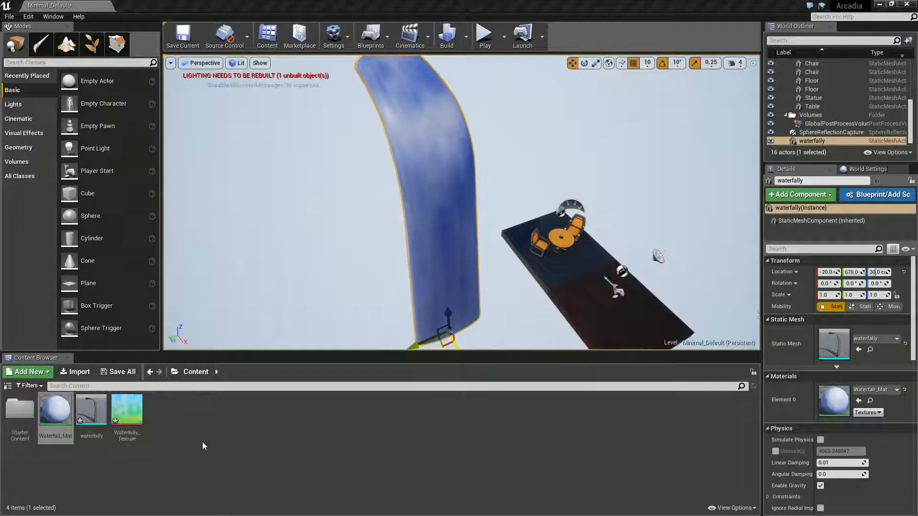
- In the Unreal Editor, reimport the Waterfally_Texture asset
right_click(123, 409)
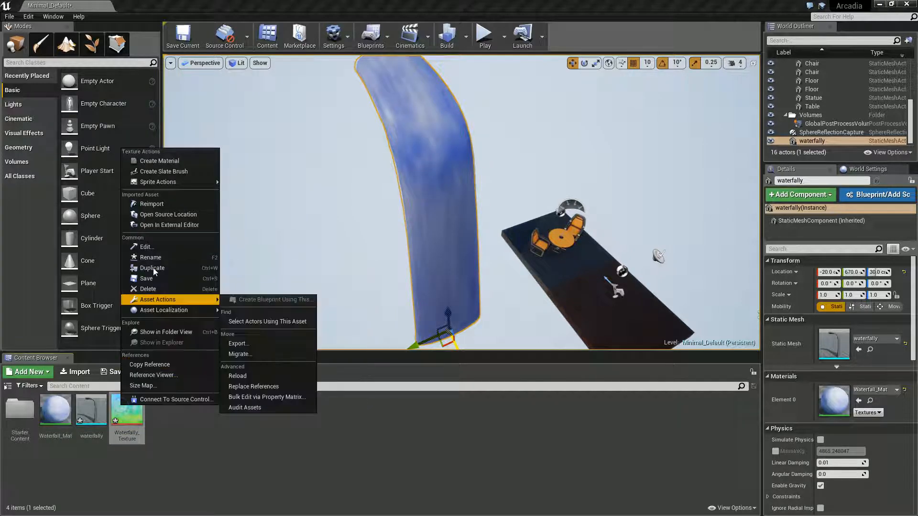
left_click(151, 204)
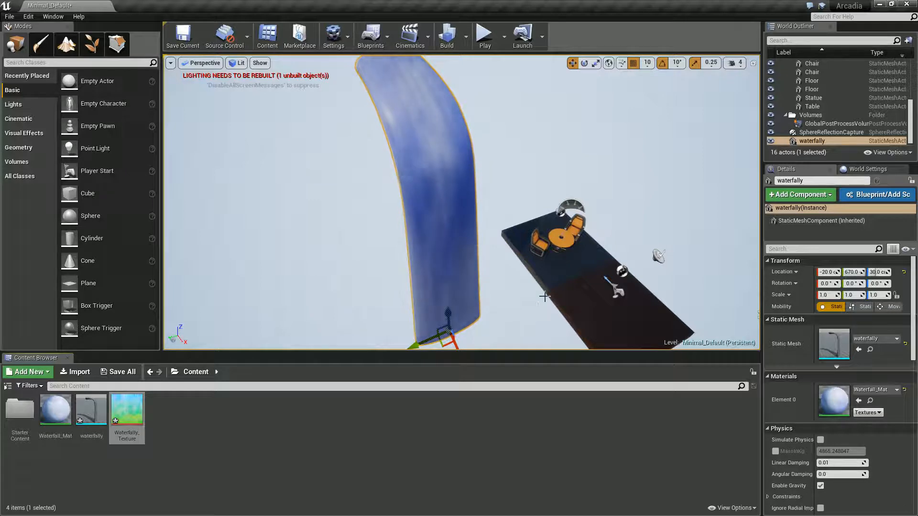
- Switch back to Photoshop and, in Untitled-1, hide Rectangle 1 copy and show the Layer 1 streak texture
key("alt+Tab")
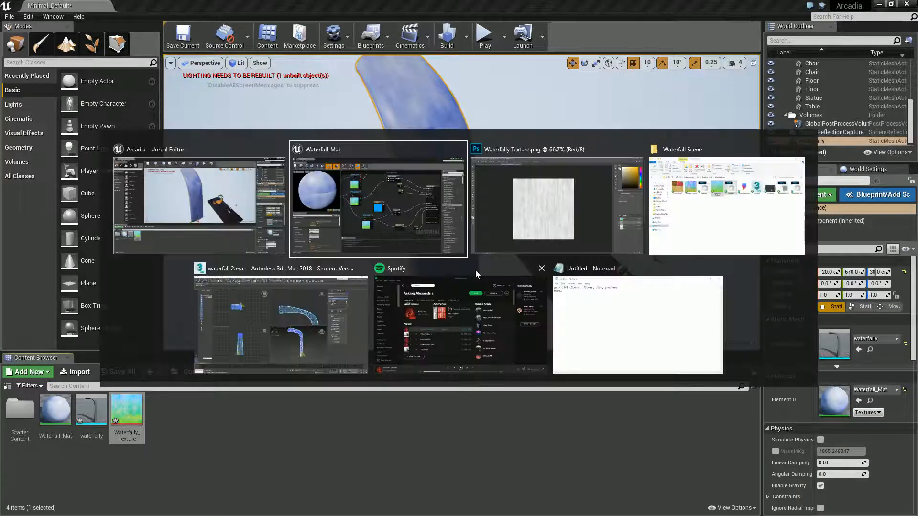
key("alt+Tab")
key("Tab")
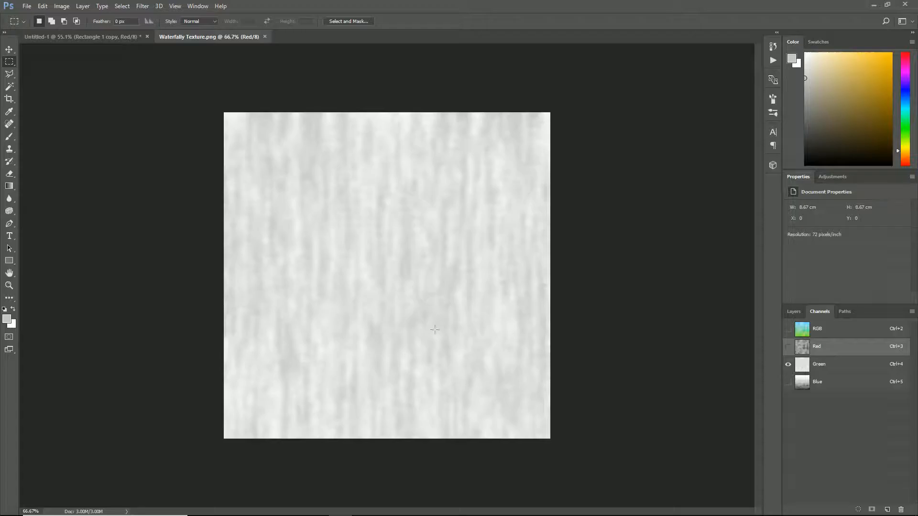
left_click(110, 36)
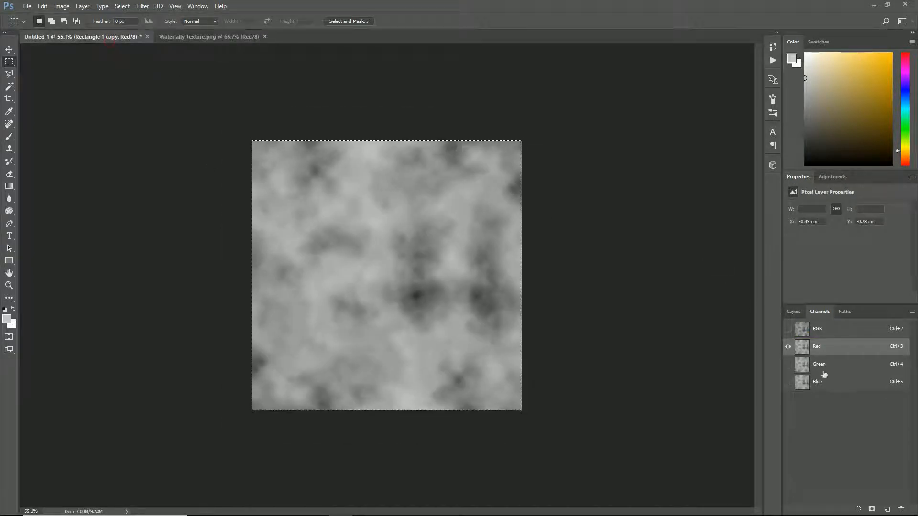
left_click(793, 311)
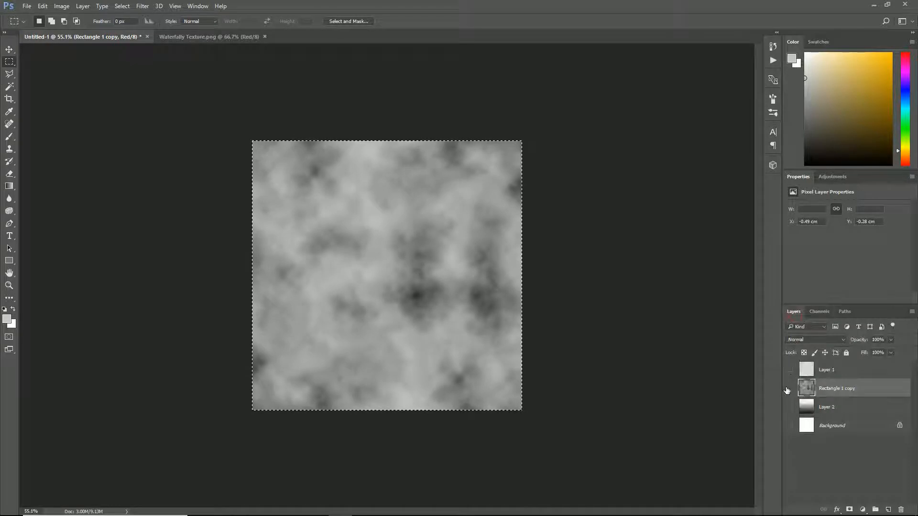
left_click(789, 388)
left_click(789, 369)
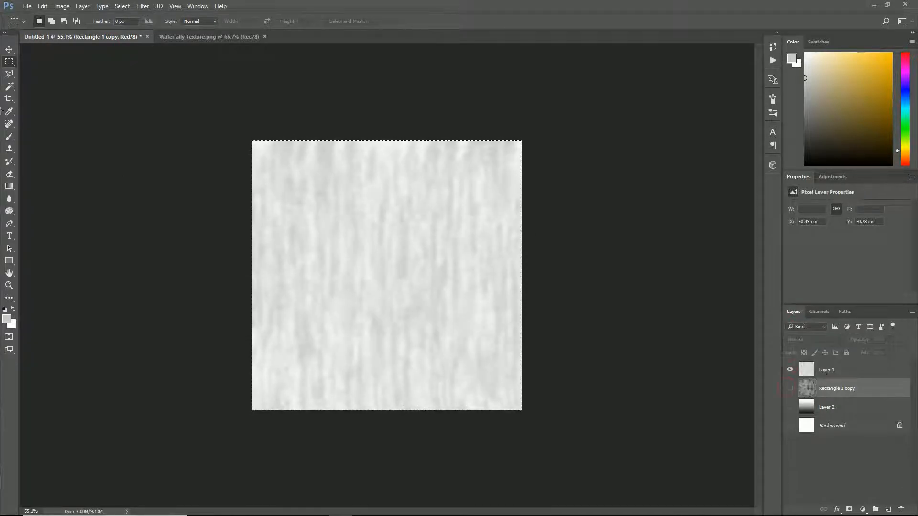
- Duplicate Layer 1 as Layer 1 copy in the same document
left_click(862, 376)
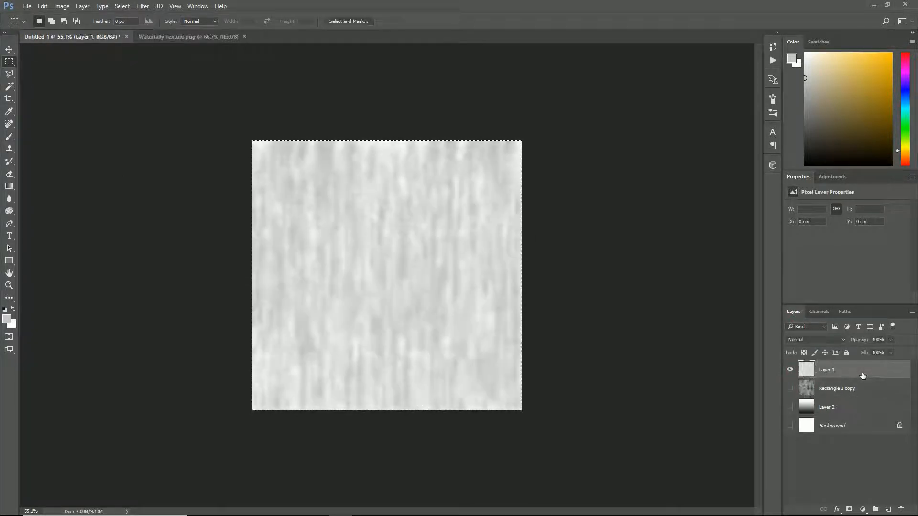
right_click(863, 376)
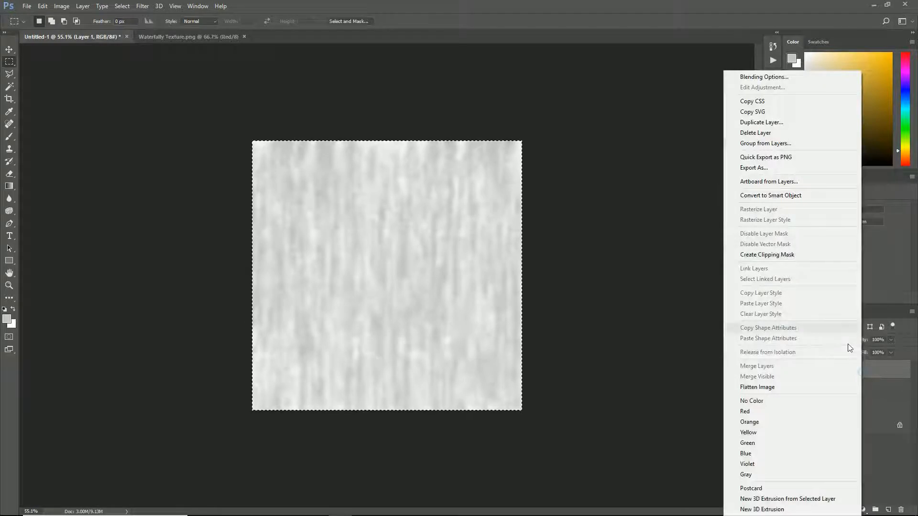
left_click(765, 122)
key("Return")
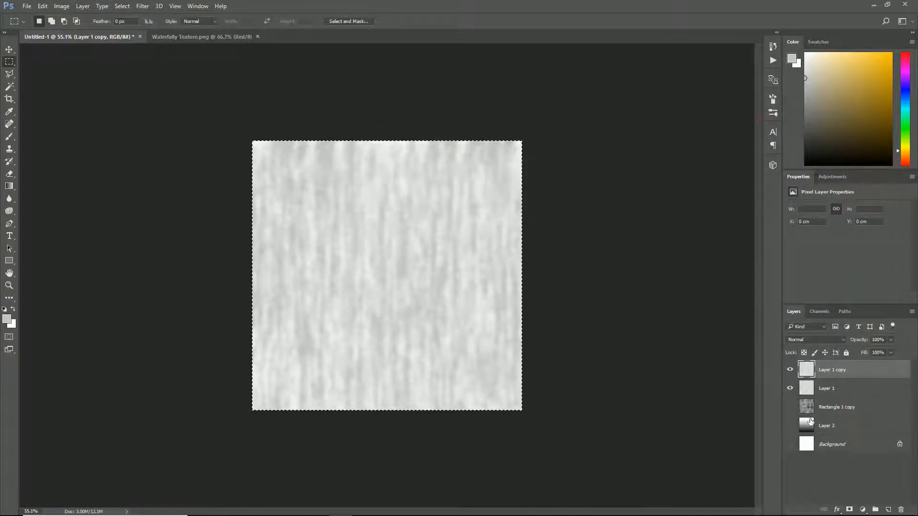
- Rotate Layer 1 copy upside down with Free Transform
key("ctrl+t")
left_click_drag(594, 415, 232, 435)
key("Return")
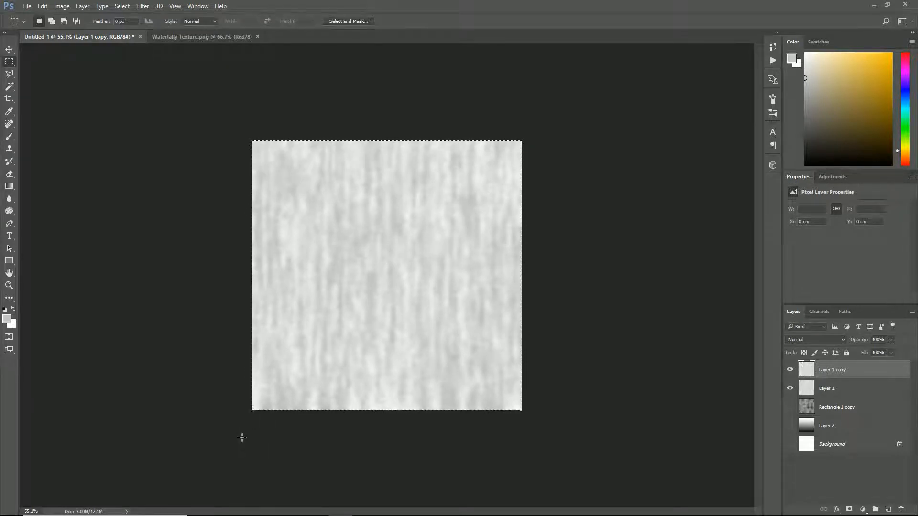
- Delete roughly the upper third of Layer 1 copy with a full-width rectangular selection, deselect, and merge the layer with Layer 1
left_click_drag(149, 92, 578, 234)
key("ctrl+d")
left_click(836, 391, "shift")
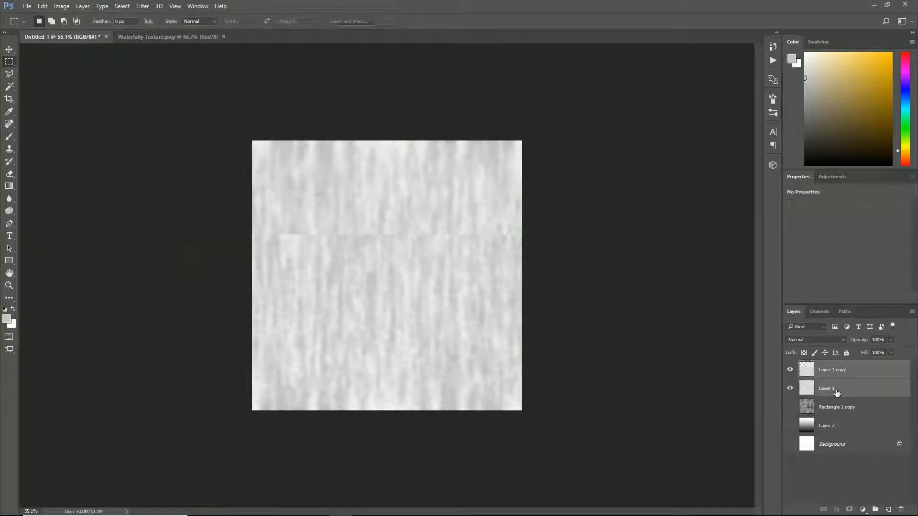
right_click(836, 389)
left_click(731, 366)
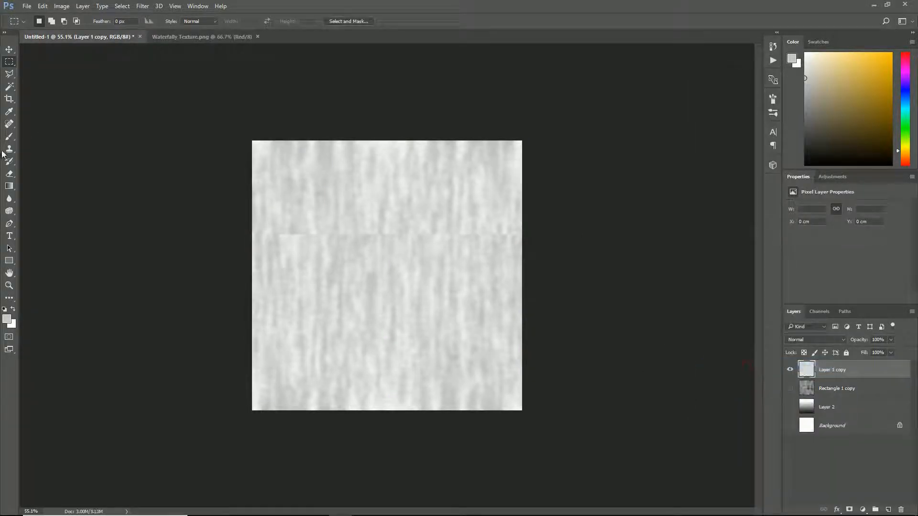
- Blend away the horizontal seam in the upper part of the streak texture with the Spot Healing Brush
left_click(9, 124)
mouse_move(258, 233)
left_mouse_down()
mouse_move(351, 244)
mouse_move(388, 220)
mouse_move(518, 239)
mouse_move(407, 248)
mouse_move(380, 227)
left_mouse_up()
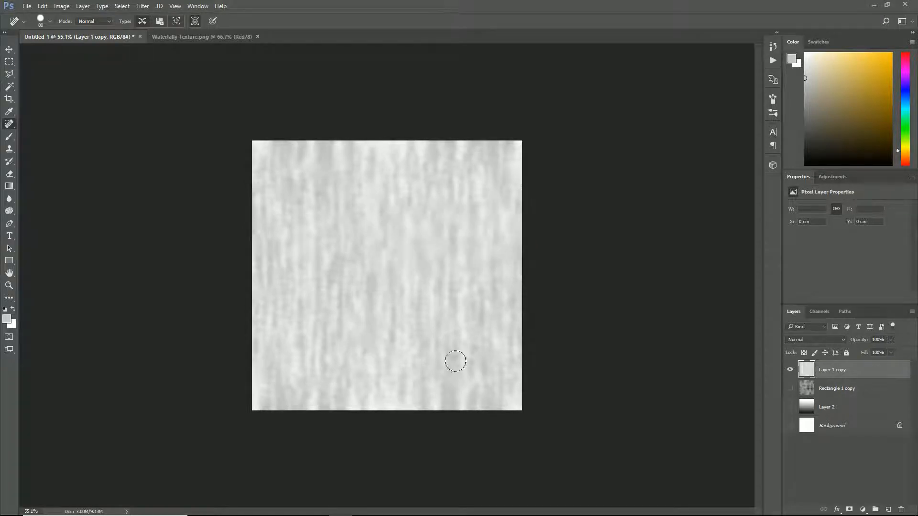
- Copy the full Green channel of the streak document into the Green channel of Waterfally Texture.png
left_click(819, 311)
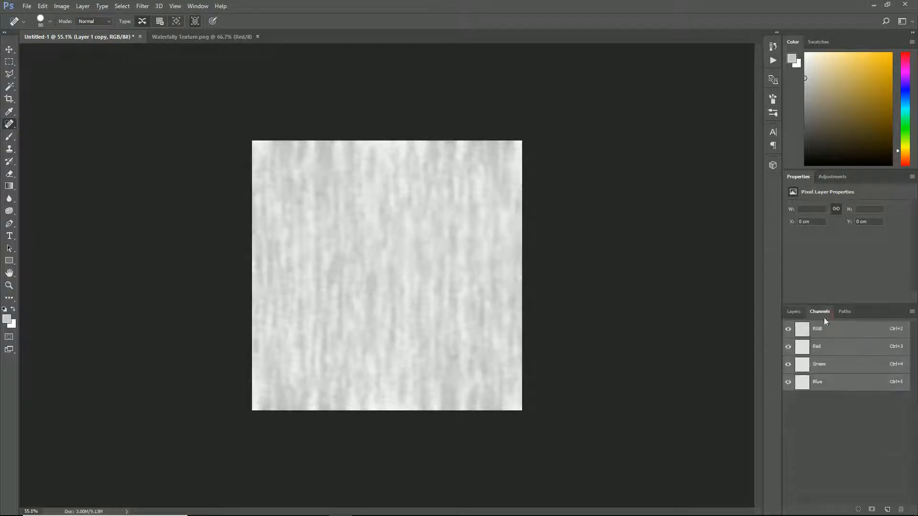
left_click(832, 365)
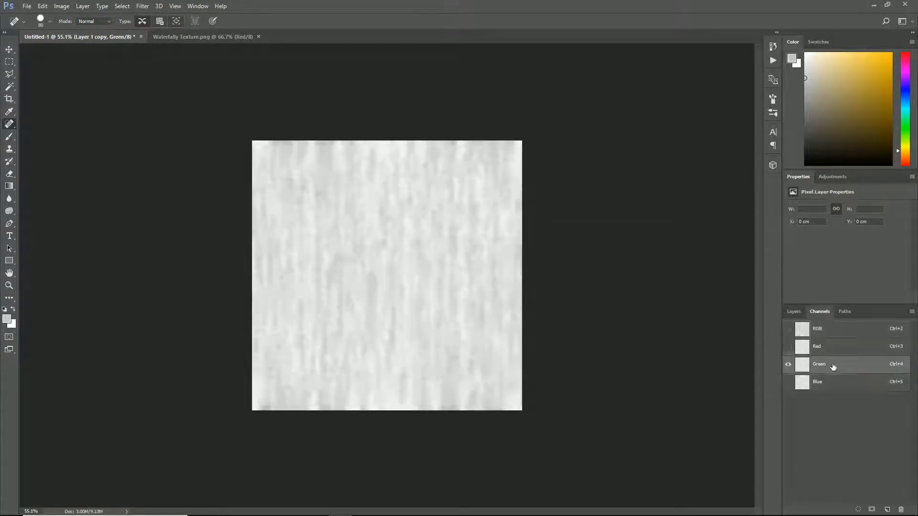
left_click(9, 62)
left_click_drag(201, 113, 669, 512)
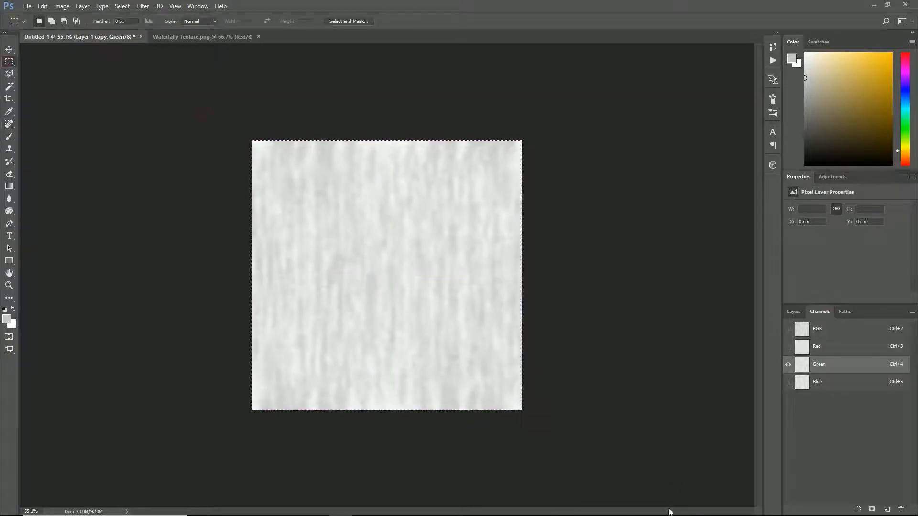
left_click(183, 38)
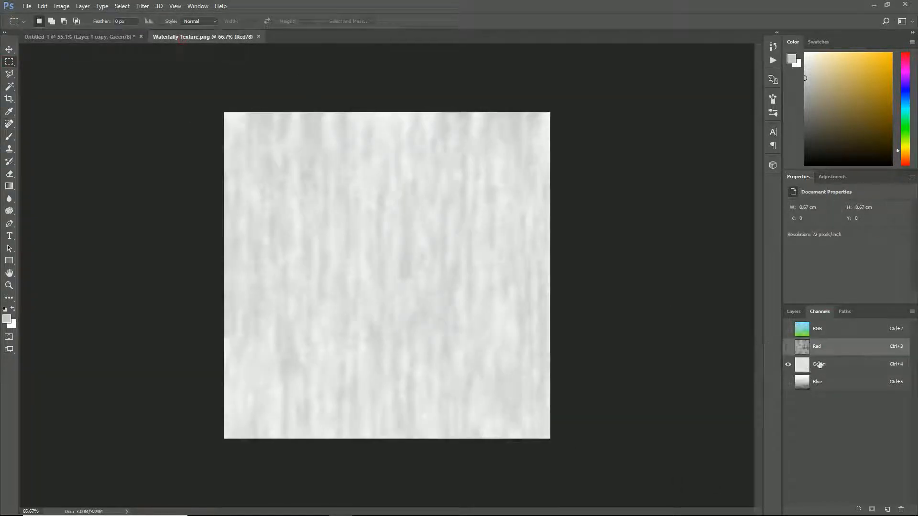
left_click(820, 365)
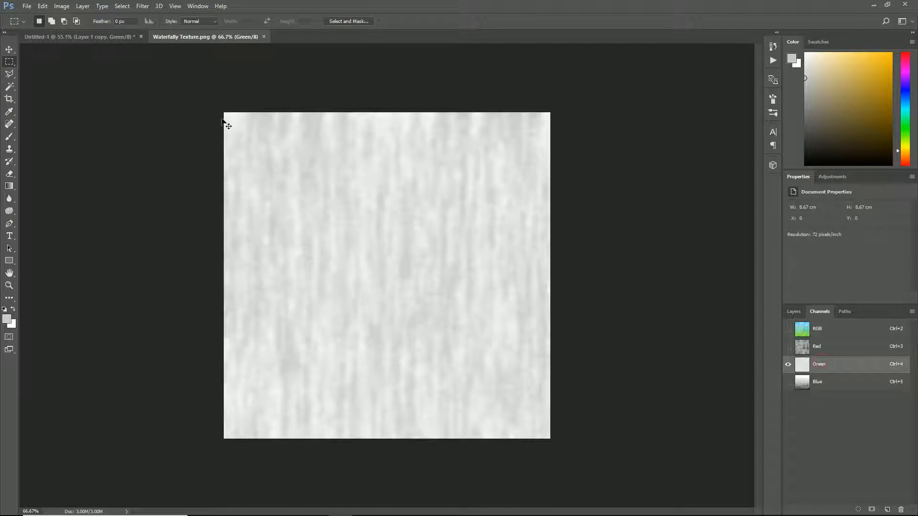
key("ctrl+v")
- Save the edited texture as a PNG over the existing Waterfally Texture file in the Waterfall Scene folder
left_click(27, 6)
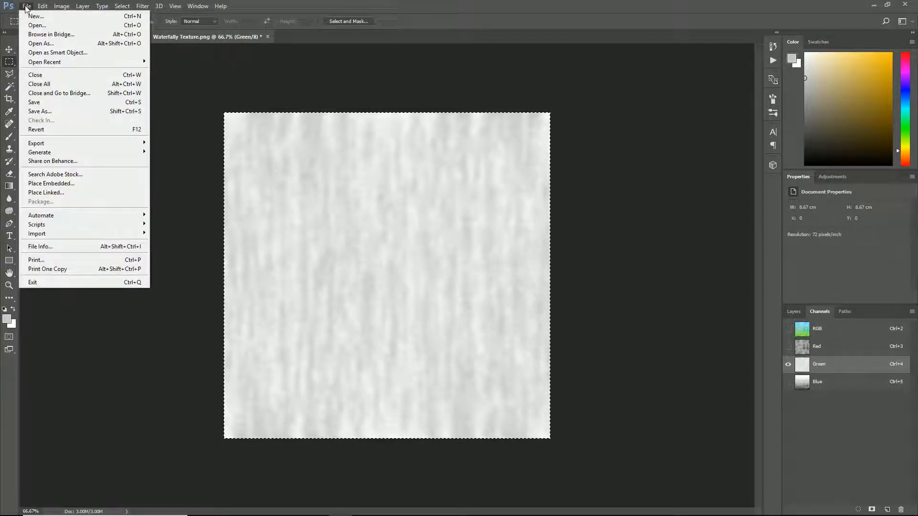
left_click(43, 111)
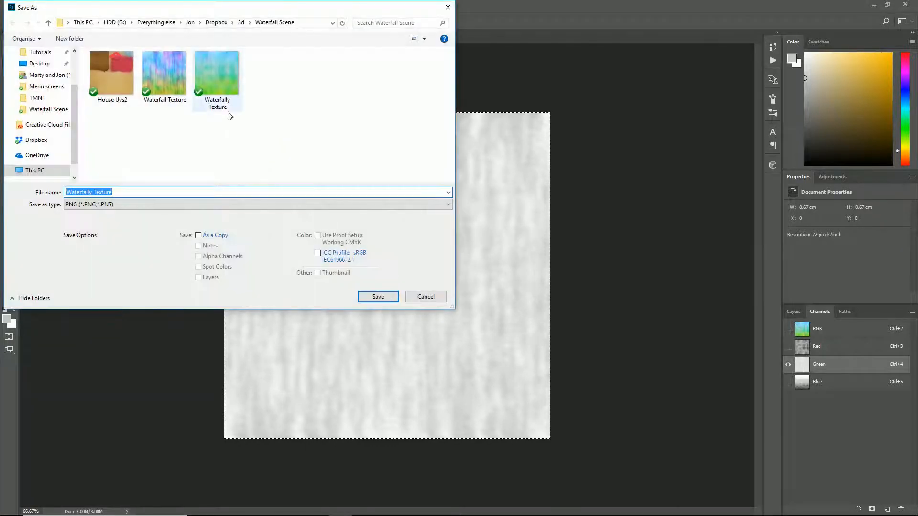
left_click(217, 79)
left_click(384, 296)
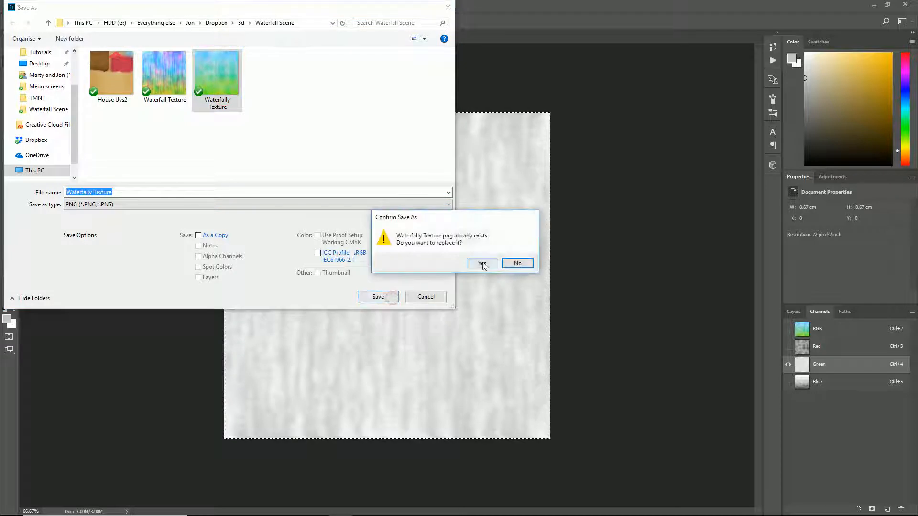
left_click(482, 262)
left_click(268, 80)
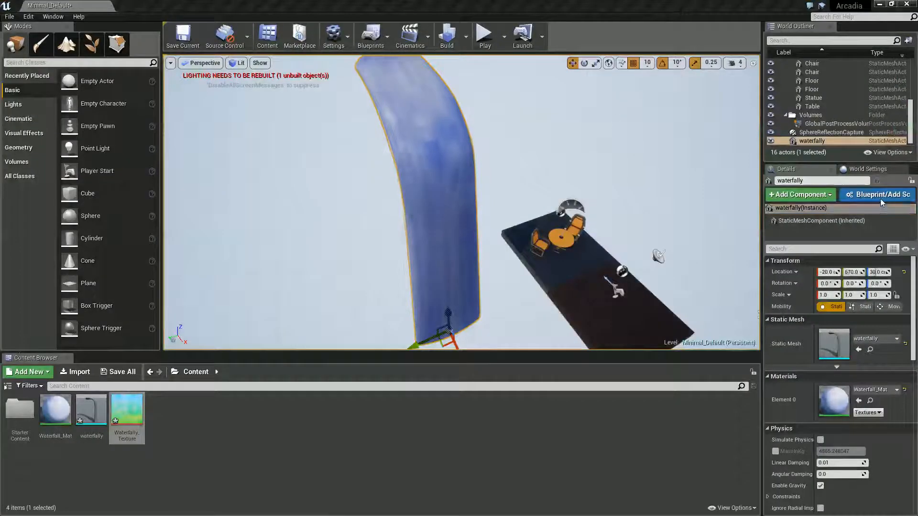
- In Unreal Engine, reimport the Waterfally_Texture asset and check the result on Waterfall_Mat's preview sphere
right_click(132, 411)
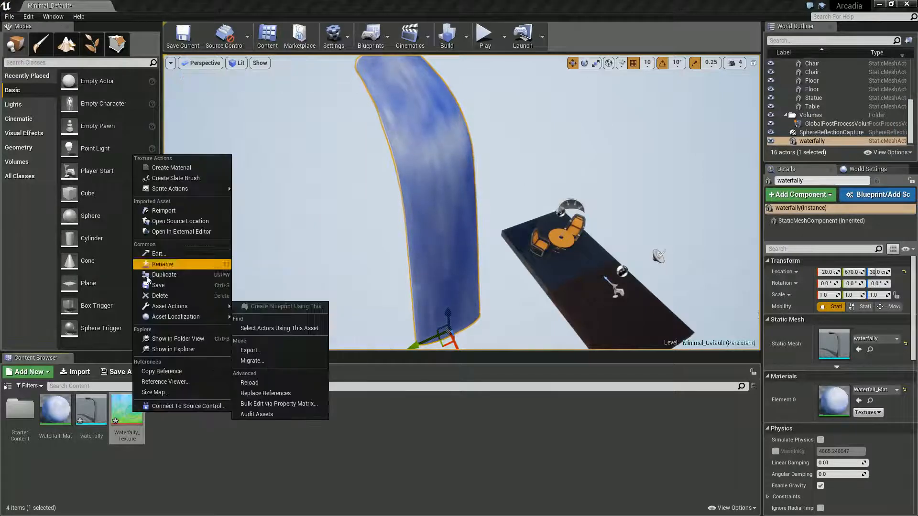
left_click(169, 213)
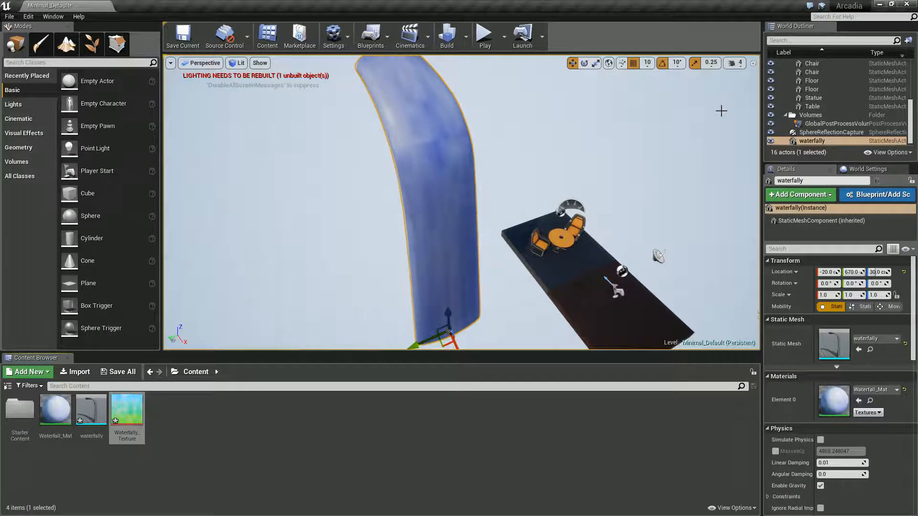
left_click_drag(917, 115, 301, 1)
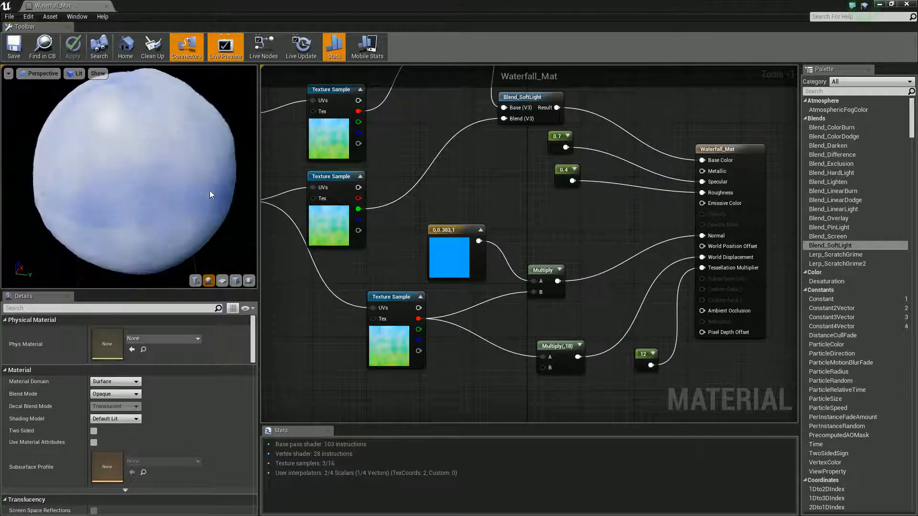
left_click_drag(209, 183, 170, 167)
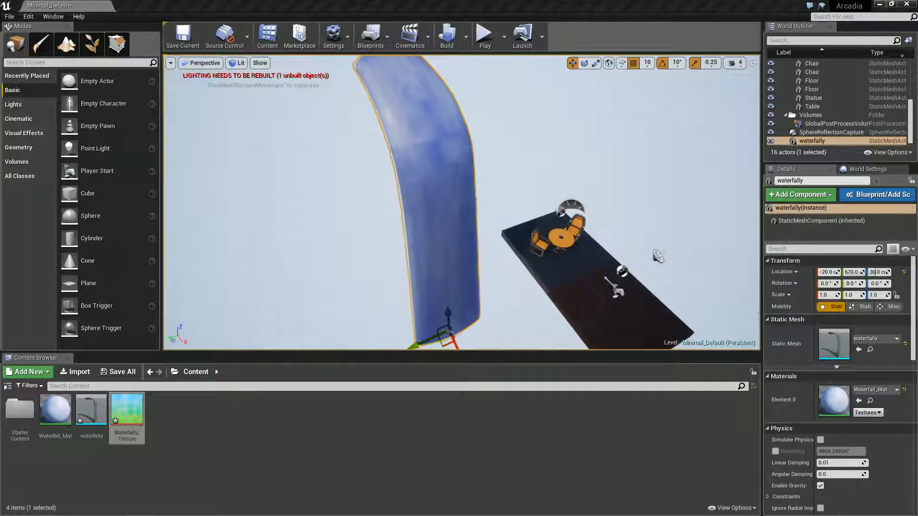
- Duplicate the Waterfall_Mat material and name the copy Waterfally_Mat
right_click(62, 414)
left_click(102, 266)
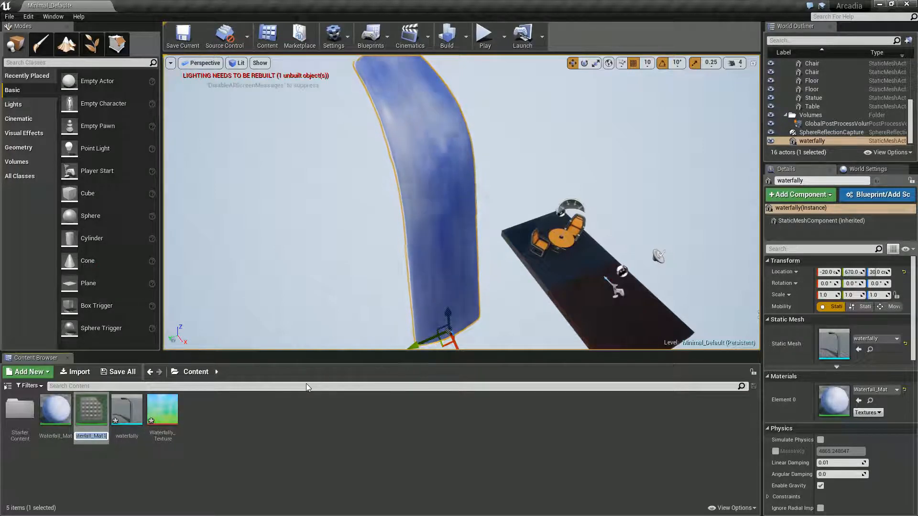
key("BackSpace")
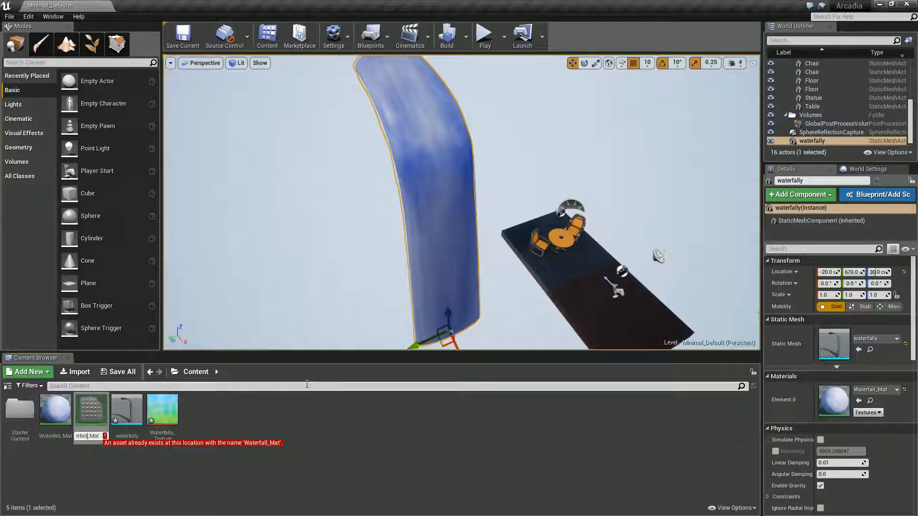
type("y")
key("Return")
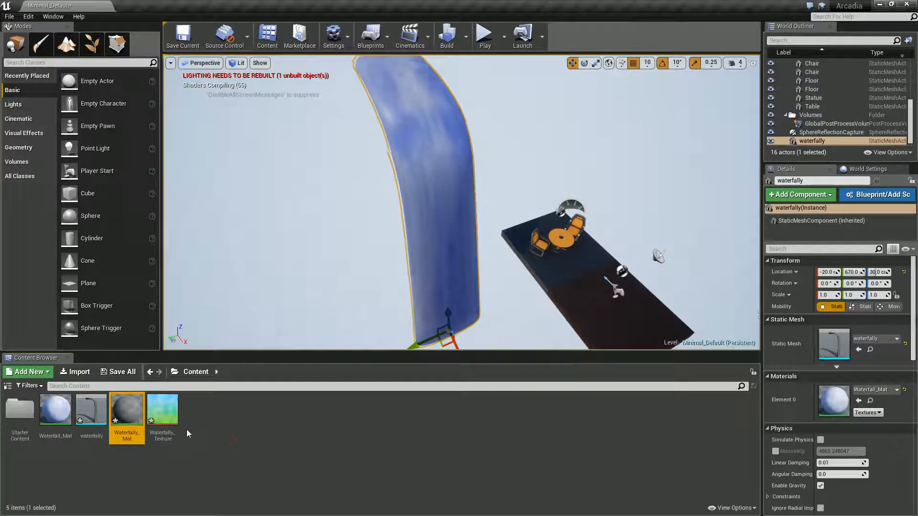
- Open Waterfally_Mat in the material editor and close the original Waterfall_Mat
double_click(127, 411)
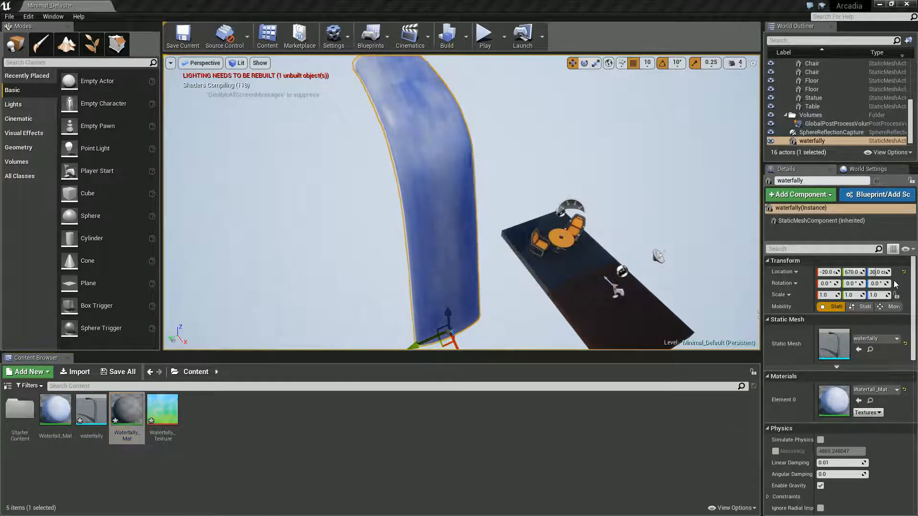
left_click_drag(917, 36, 377, 1)
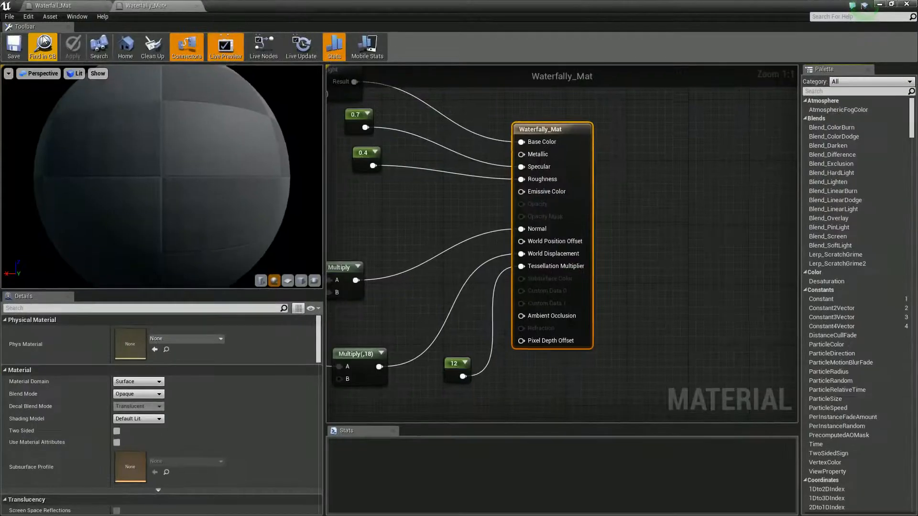
left_click(65, 5)
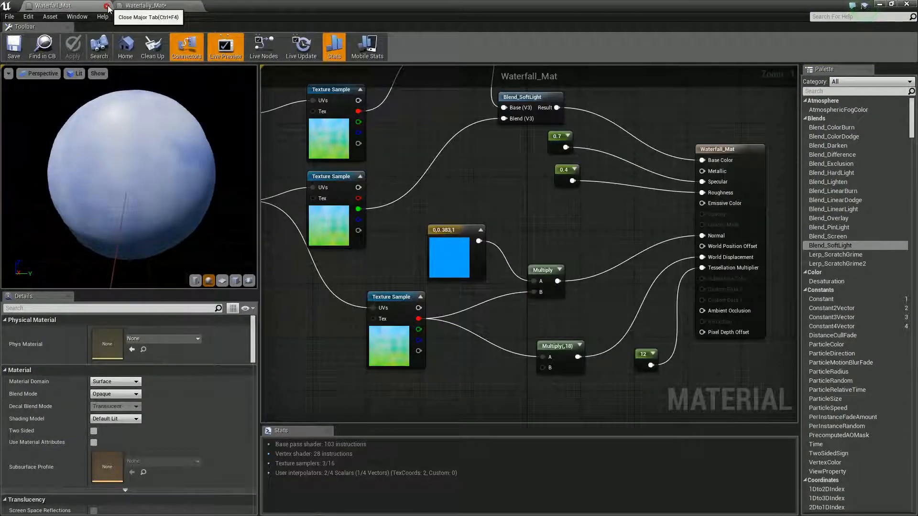
left_click(106, 6)
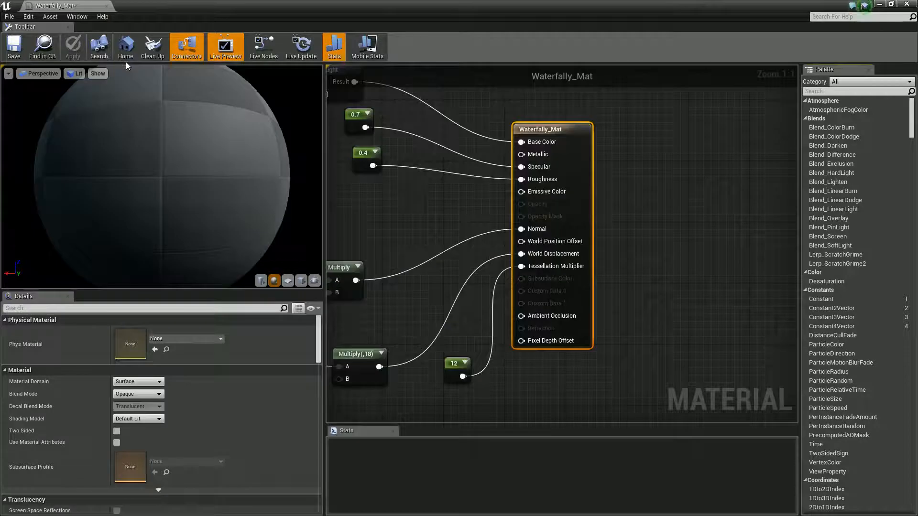
- Enlarge the graph area and examine Waterfally_Mat's node network from the panners and texture samples to the material output
right_click_drag(464, 228, 621, 259)
scroll(603, 250, "down", 3)
scroll(654, 239, "down", 1)
scroll(620, 259, "up", 2)
scroll(620, 259, "up", 1)
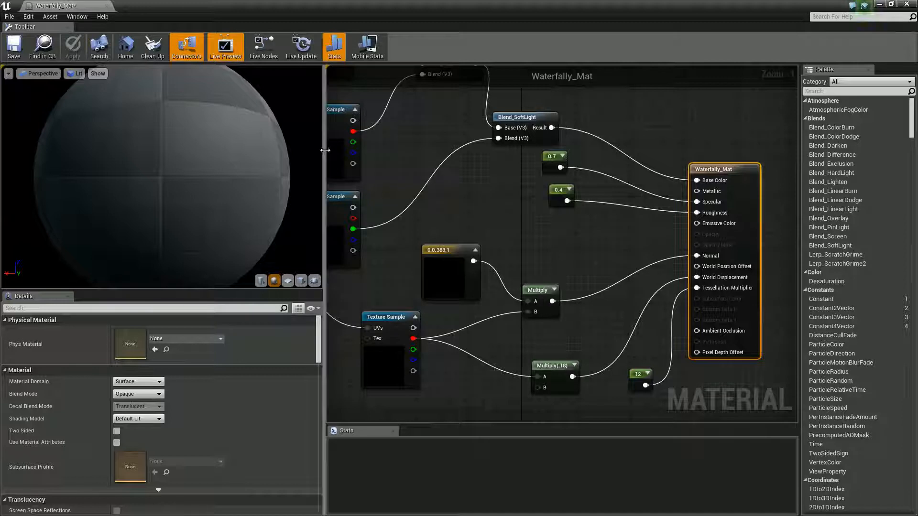
left_click_drag(324, 158, 244, 159)
right_click_drag(376, 200, 496, 207)
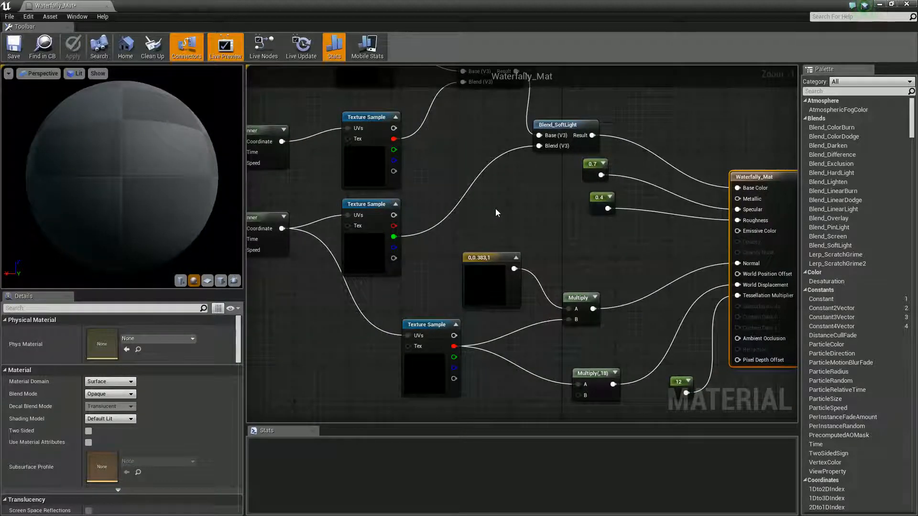
right_click_drag(495, 208, 515, 241)
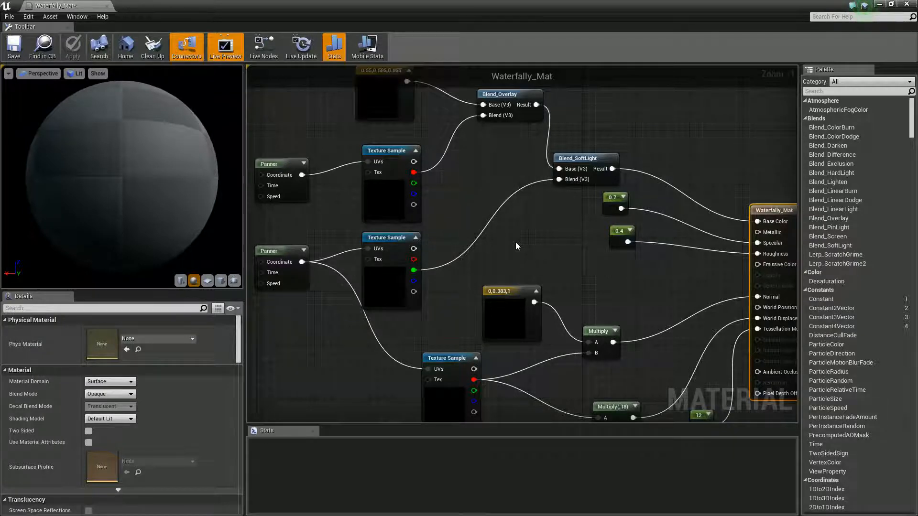
scroll(521, 246, "down", 2)
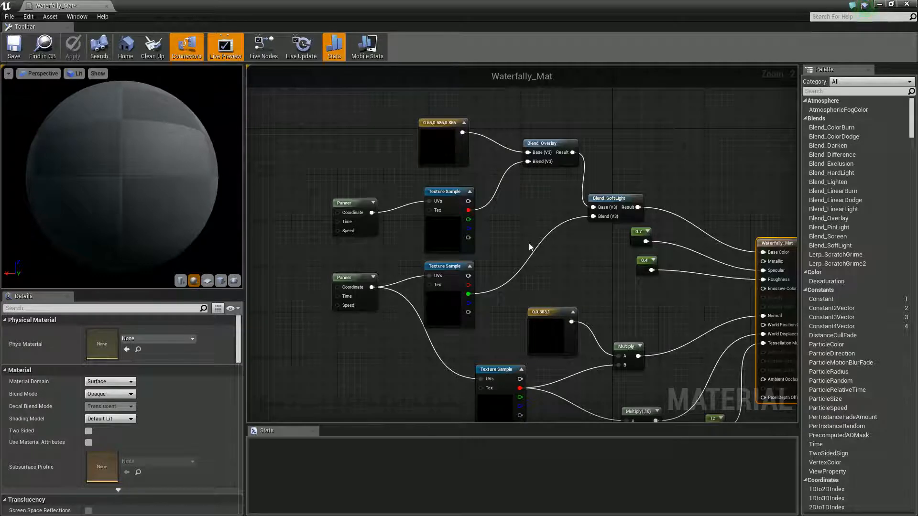
right_click_drag(529, 243, 589, 308)
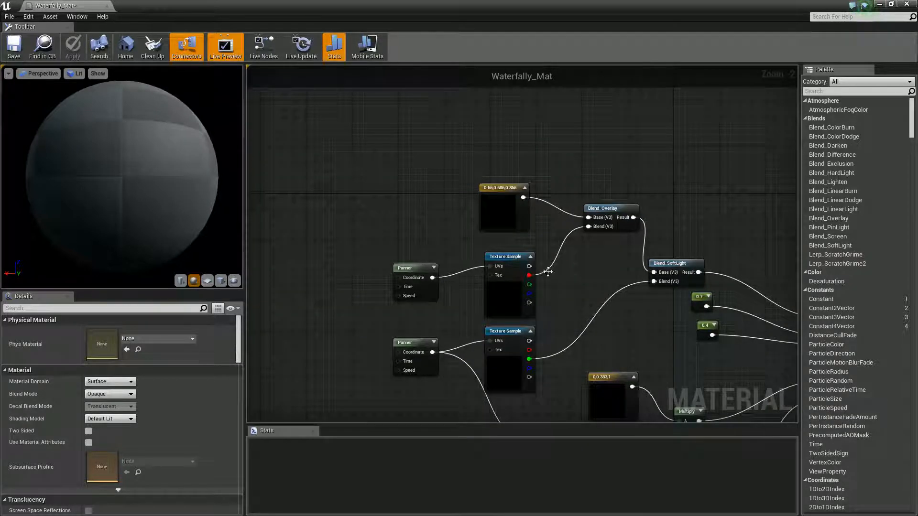
right_click_drag(548, 272, 568, 299)
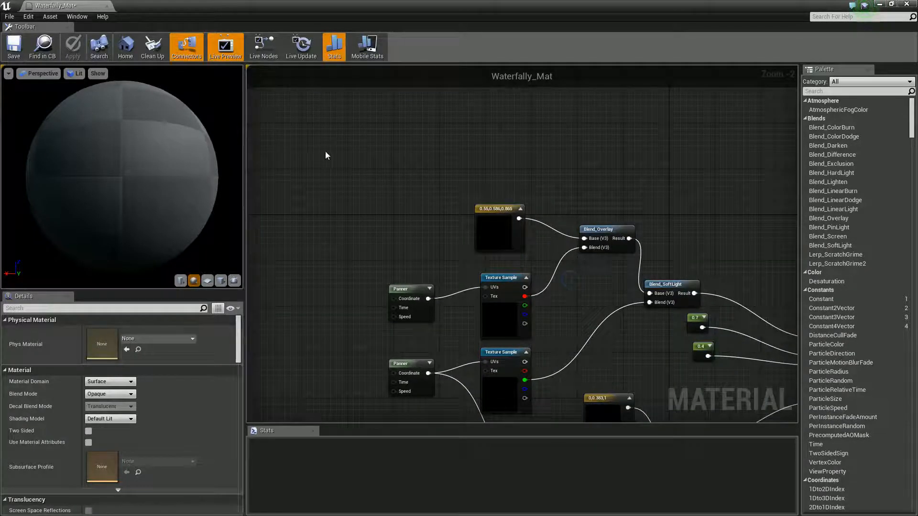
- Add a LinearGradient node above the light blue colour constant and connect its VGradient output to a new OneMinus node
right_click(336, 141)
type("lin")
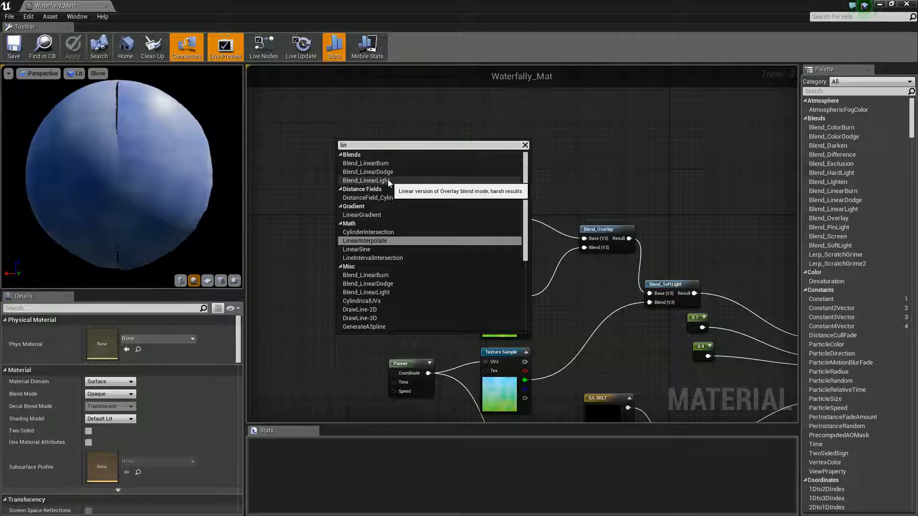
left_click(380, 215)
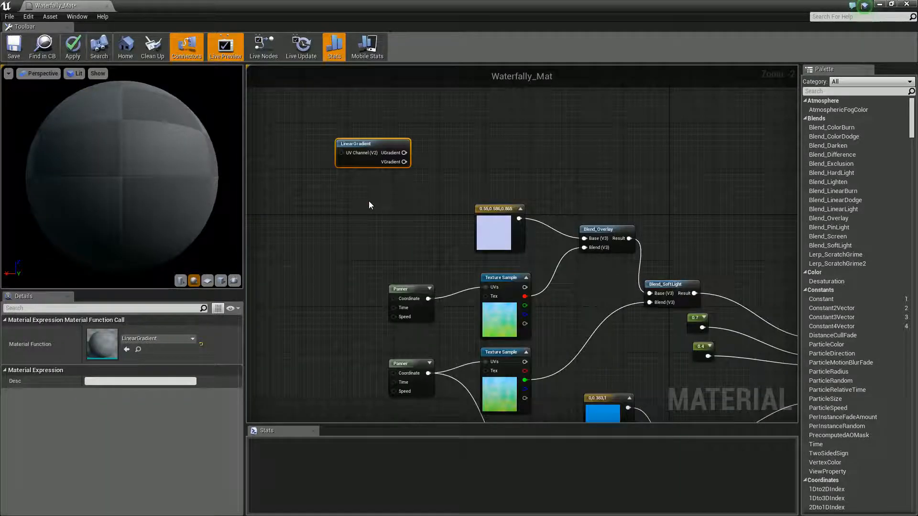
left_click_drag(365, 144, 362, 137)
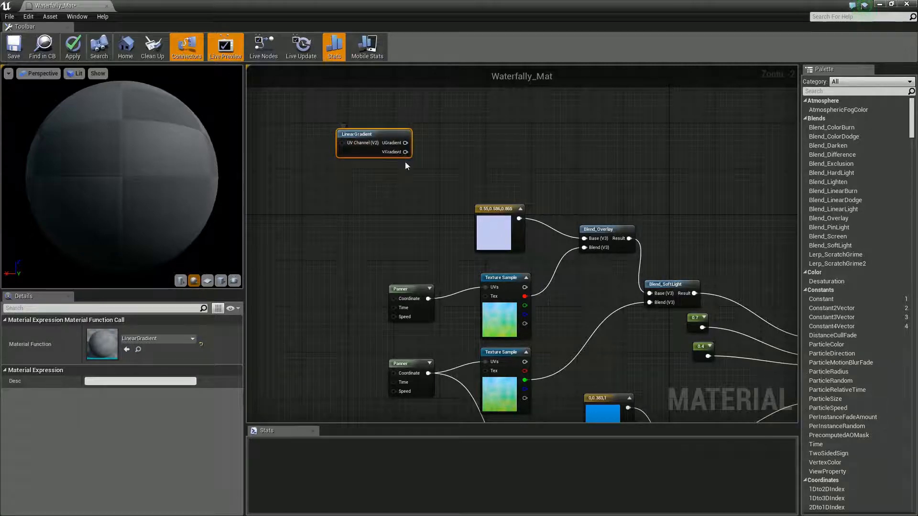
left_click_drag(406, 152, 460, 168)
type("minu")
key("Return")
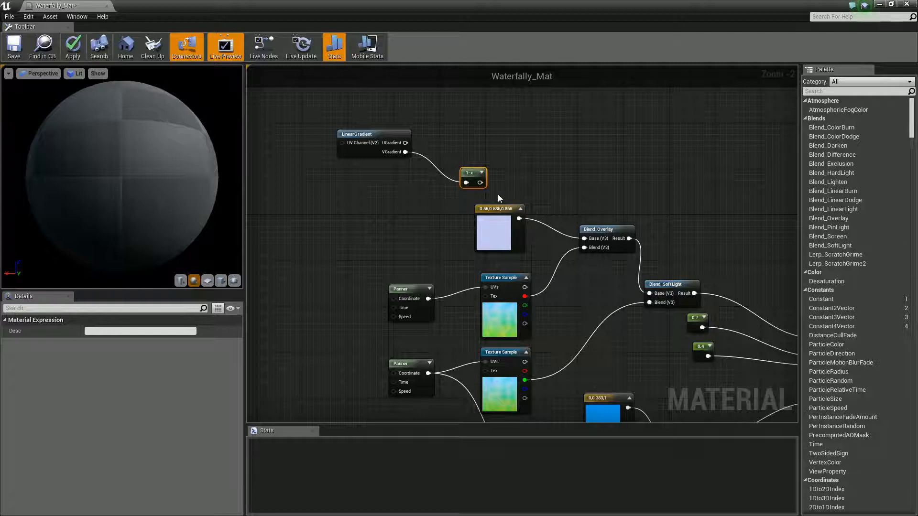
- Move the light blue constant beneath LinearGradient and add a Multiply node with OneMinus feeding A and the constant feeding B
left_click_drag(512, 210, 425, 212)
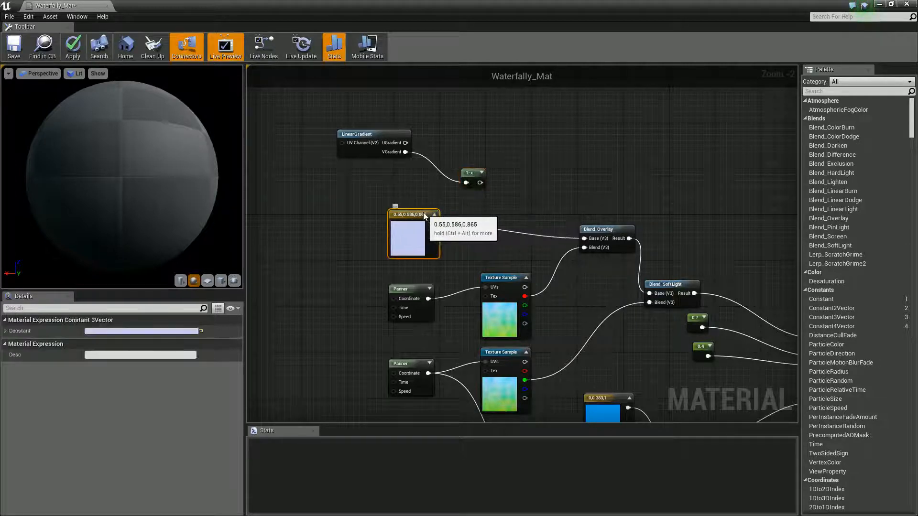
left_click(526, 174)
left_click_drag(535, 178, 518, 180)
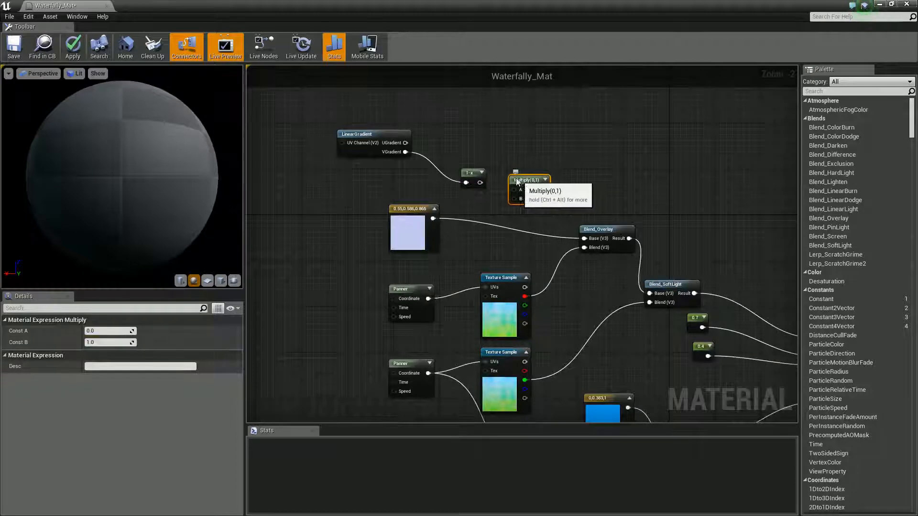
left_click_drag(433, 219, 479, 183)
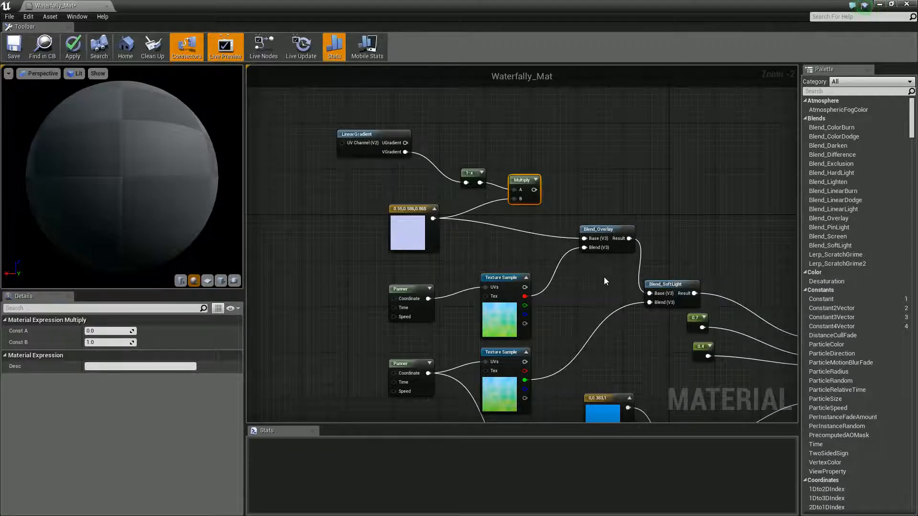
- Delete the Blend_Overlay node and add a Blend_Lighten node in its place
left_click(615, 235)
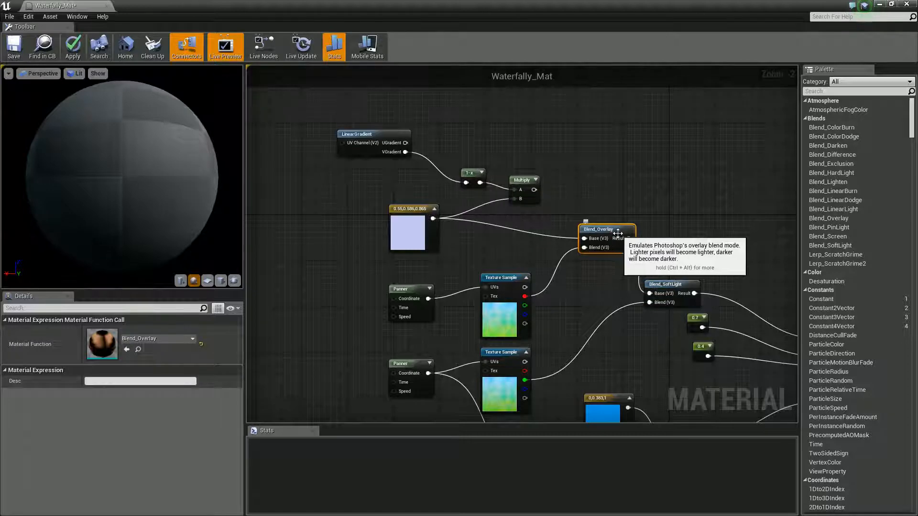
key("Delete")
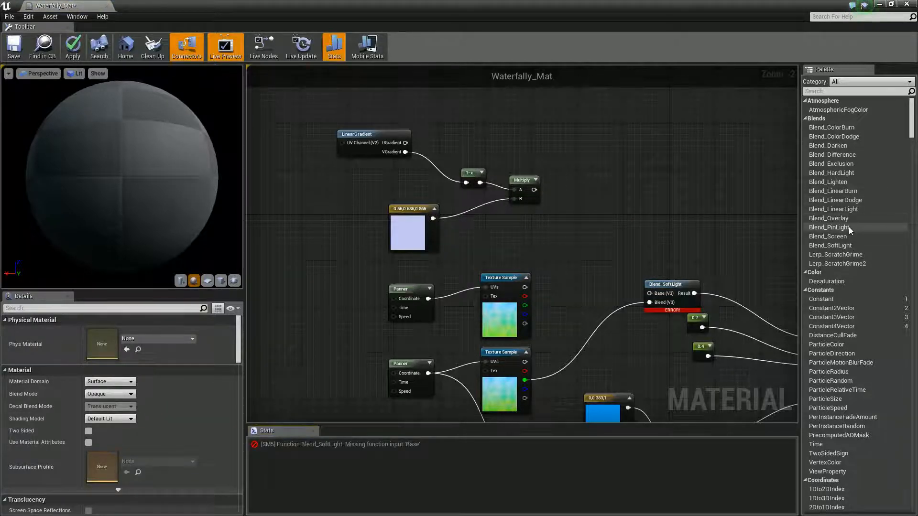
left_click_drag(834, 182, 601, 206)
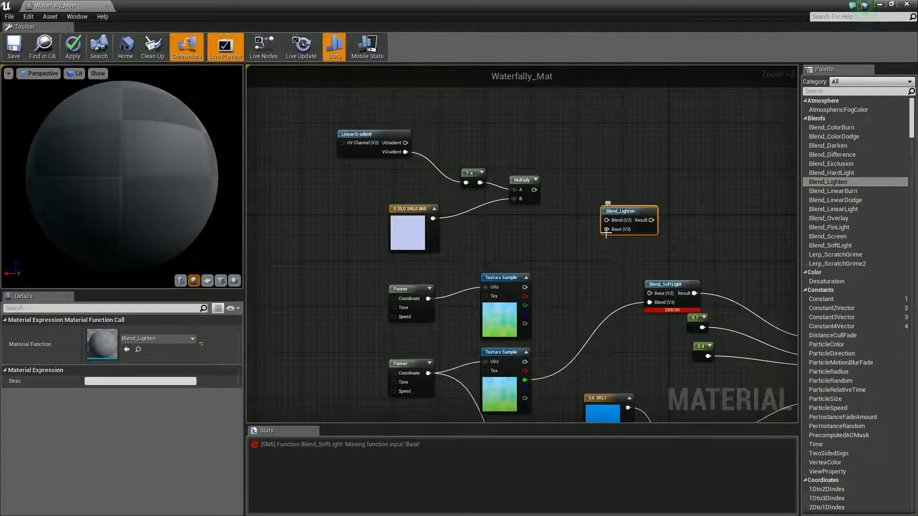
- Wire Multiply into Blend_Lighten's Blend, the upper Texture Sample's red channel into Base, and Result into Blend_SoftLight's Base
left_click_drag(606, 219, 533, 191)
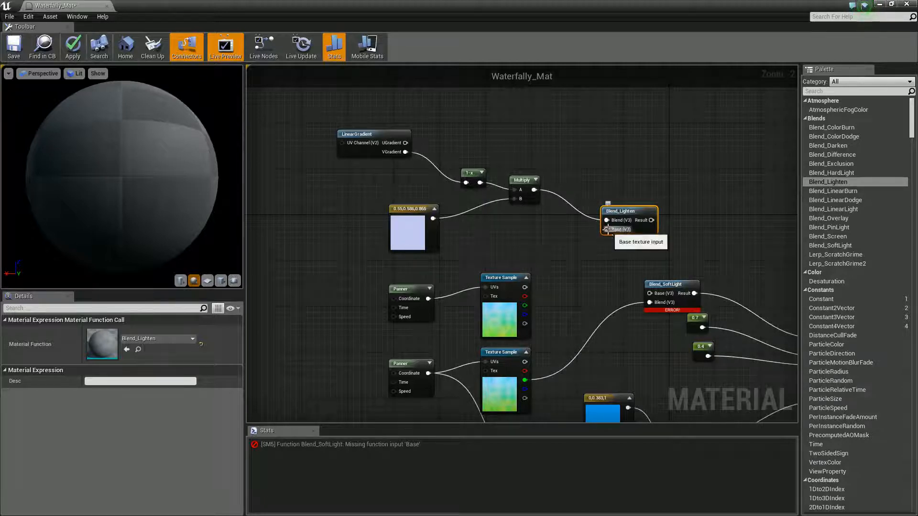
left_click_drag(607, 229, 557, 272)
left_click_drag(526, 304, 525, 297)
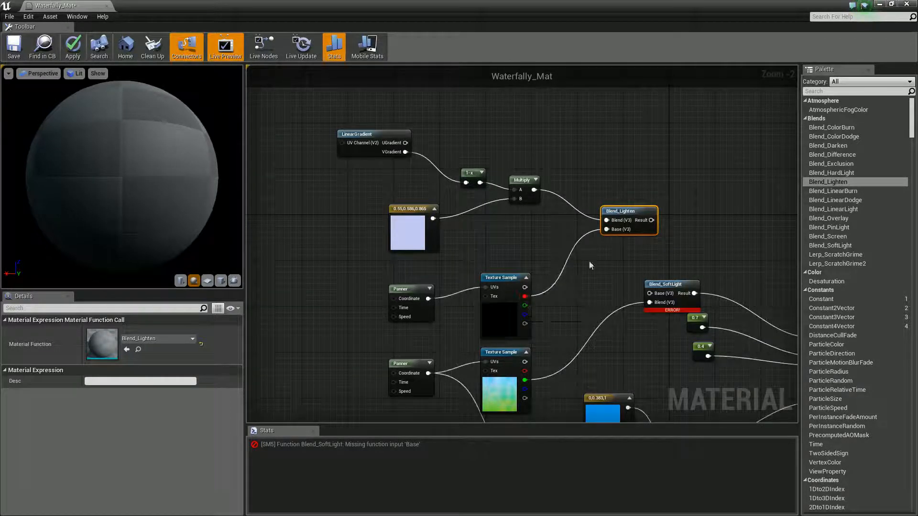
left_click_drag(651, 221, 651, 294)
left_click_drag(631, 210, 603, 231)
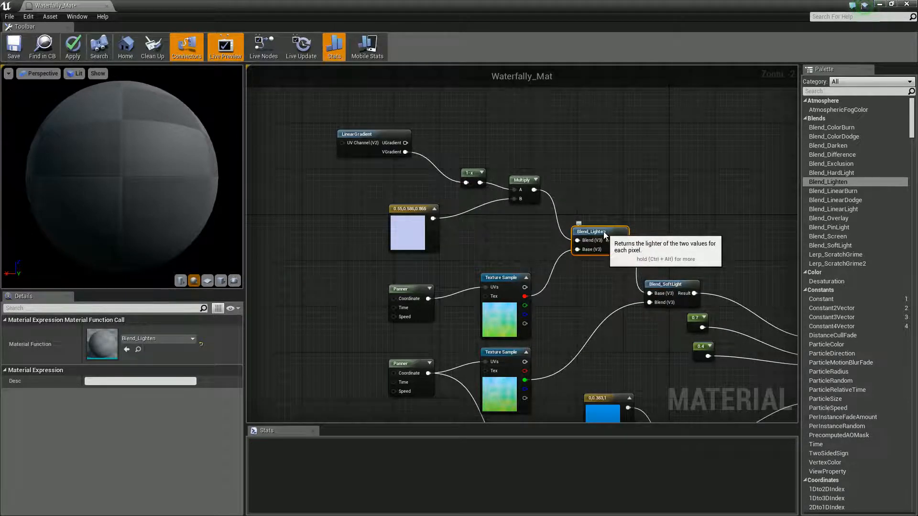
- Examine the rewired node network and inspect the gradient colour around the preview sphere
right_click_drag(645, 333, 632, 283)
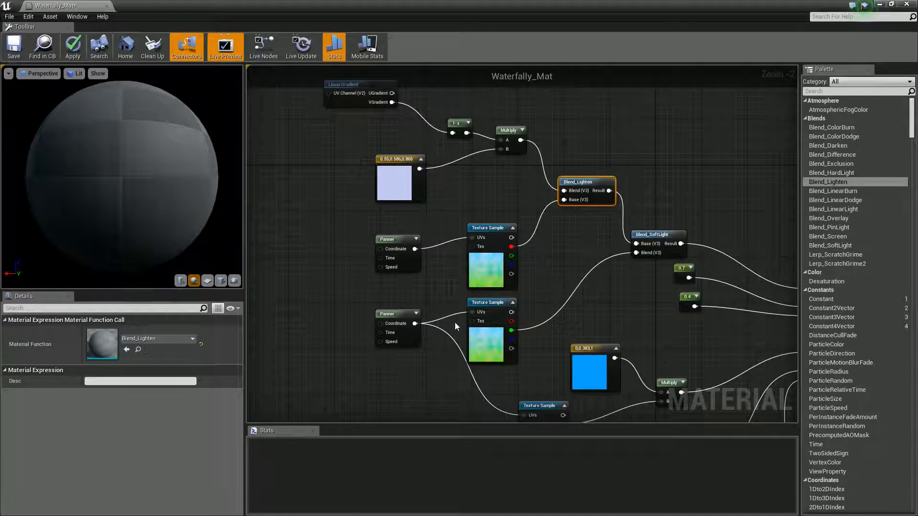
right_click_drag(563, 336, 565, 298)
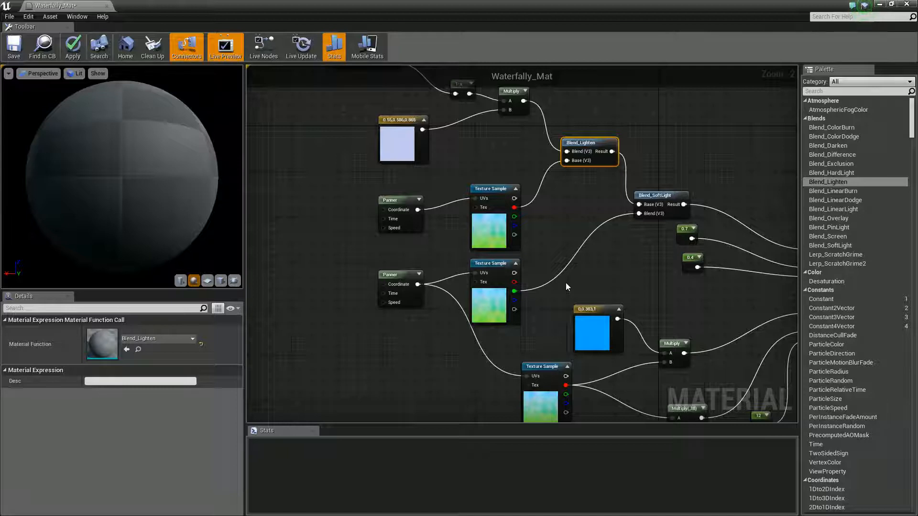
right_click_drag(615, 282, 580, 278)
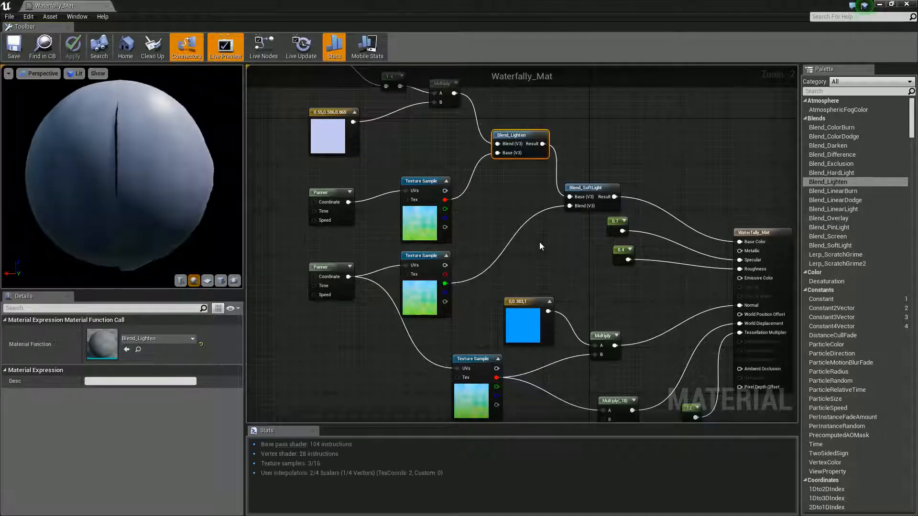
mouse_move(150, 197)
left_mouse_down()
mouse_move(74, 200)
mouse_move(55, 188)
mouse_move(161, 234)
mouse_move(153, 262)
mouse_move(174, 239)
mouse_move(79, 244)
mouse_move(164, 260)
mouse_move(157, 260)
mouse_move(189, 223)
left_mouse_up()
right_click_drag(289, 163, 319, 231)
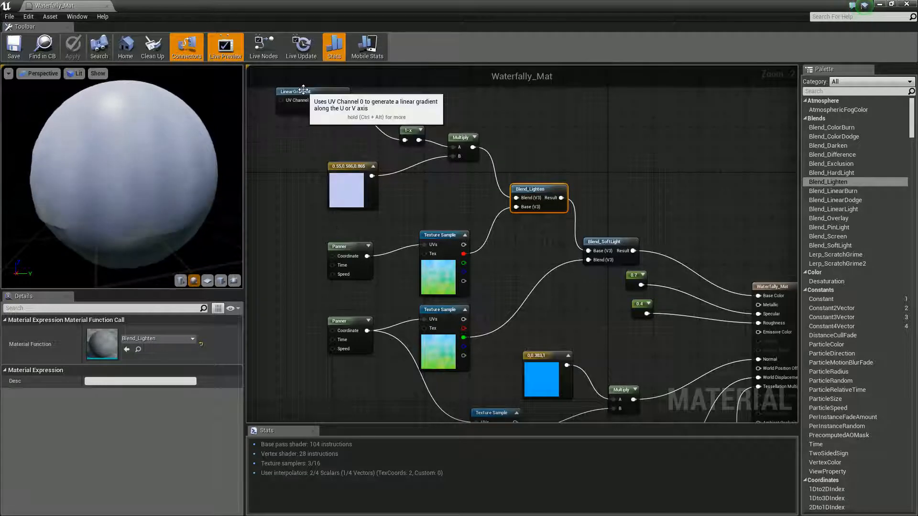
- Switch to the level editor, assign Waterfally_Mat to the waterfall mesh, and return to the material graph
double_click(208, 7)
left_click_drag(214, 10, 917, 210)
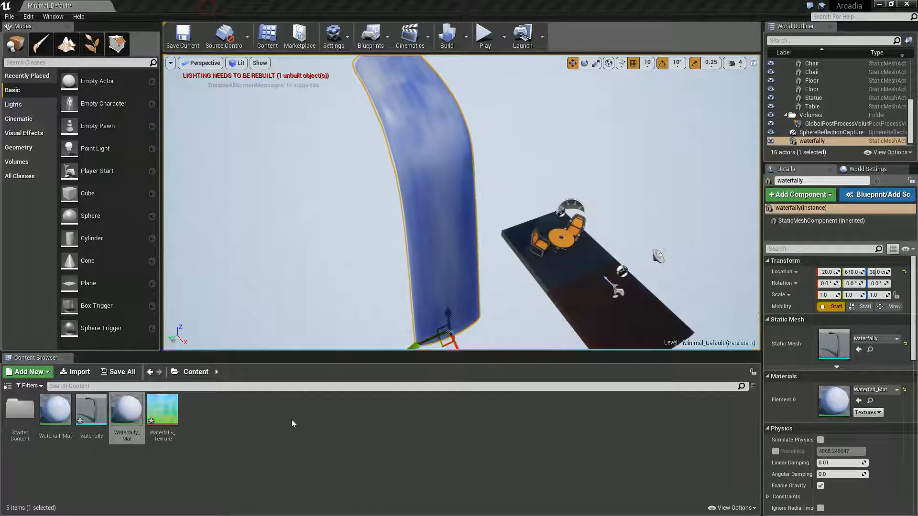
left_click_drag(126, 410, 442, 258)
right_click_drag(354, 343, 374, 321)
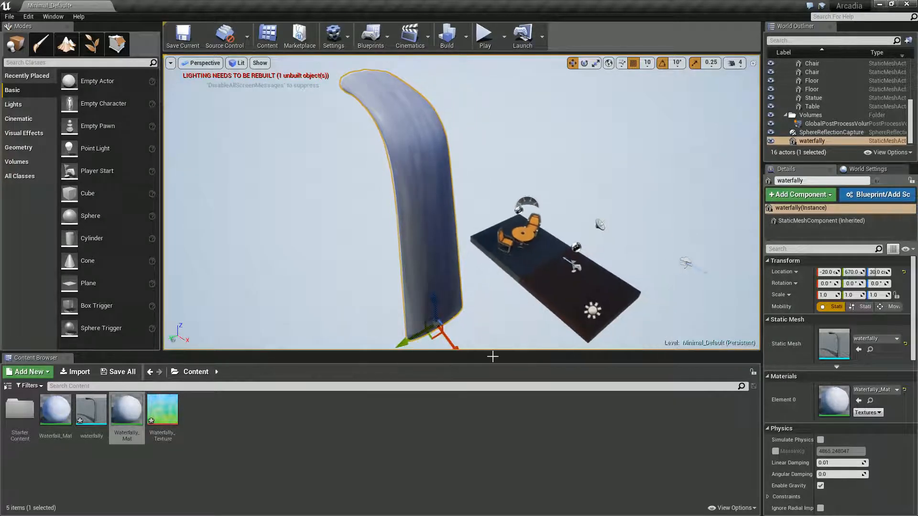
left_click_drag(0, 4, 40, 1)
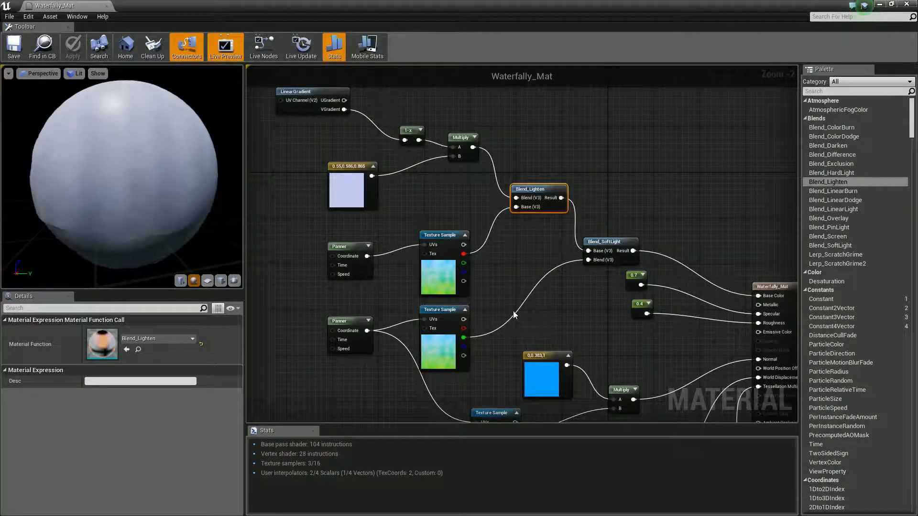
- Change the material preview shape to a cube and frame it closely
right_click_drag(512, 310, 503, 276)
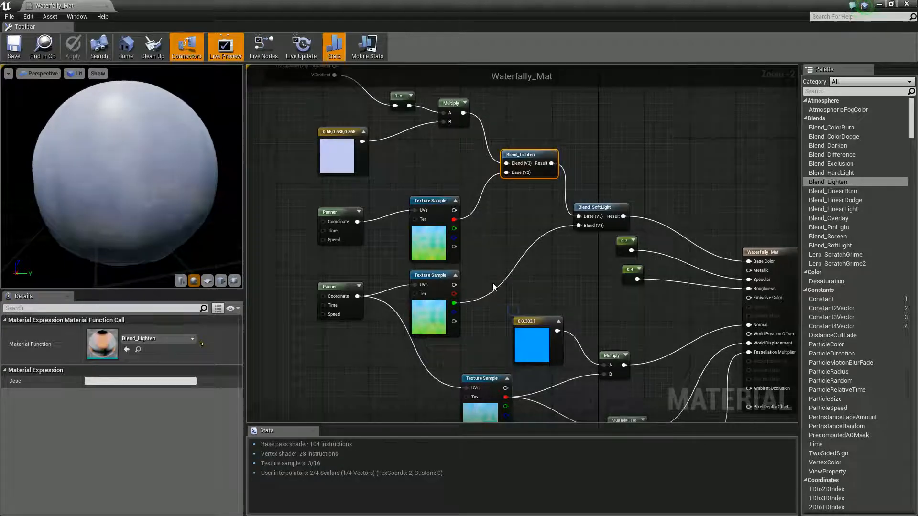
left_click(220, 280)
right_click_drag(423, 137, 451, 199)
scroll(155, 174, "down", 5)
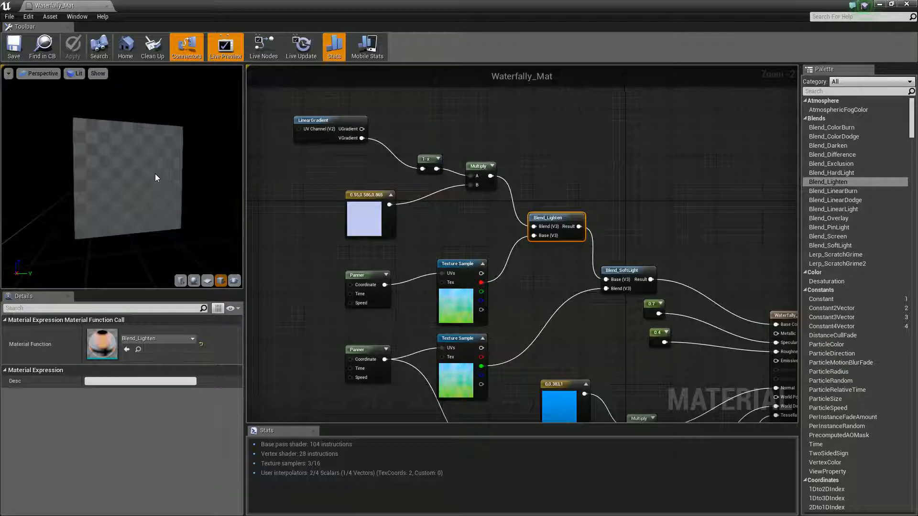
scroll(154, 173, "up", 3)
- Preview the gradient Multiply node on the cube, inspect the fade from several sides, and stop previewing it
right_click(484, 165)
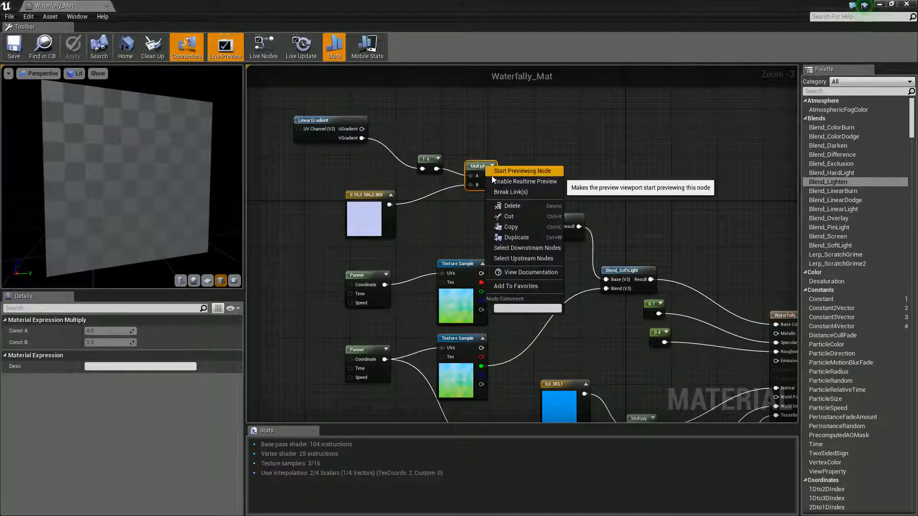
left_click(493, 176)
left_click_drag(176, 263, 119, 230)
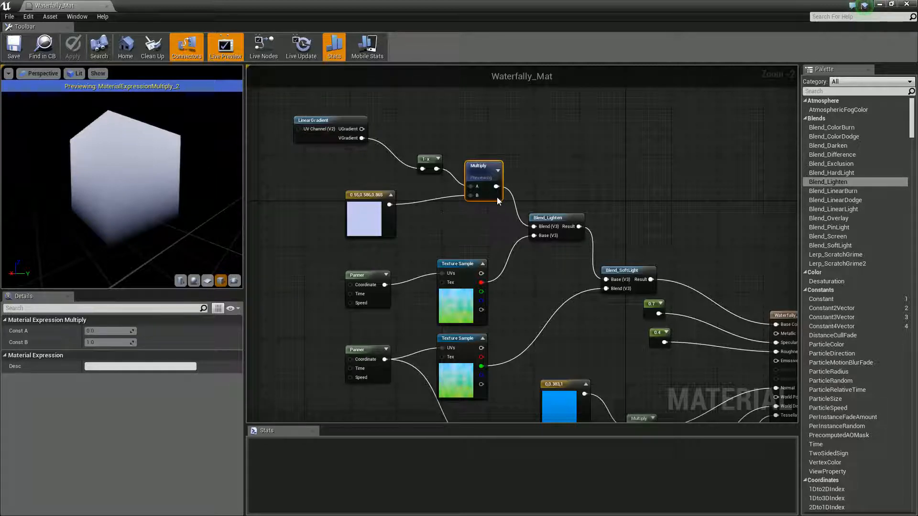
right_click(489, 176)
left_click(489, 173)
- Set Waterfally_Mat's Blend Mode to Masked
right_click_drag(707, 392, 689, 336)
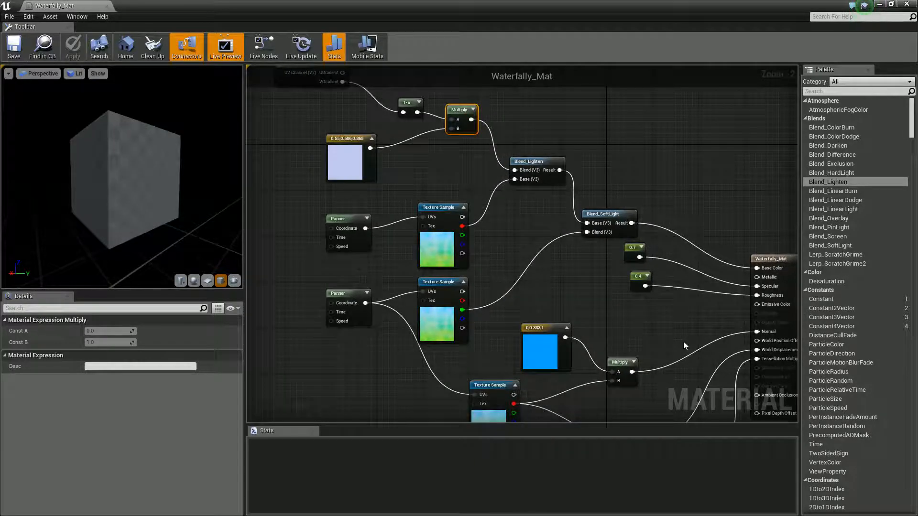
right_click_drag(718, 373, 661, 320)
scroll(662, 320, "up", 2)
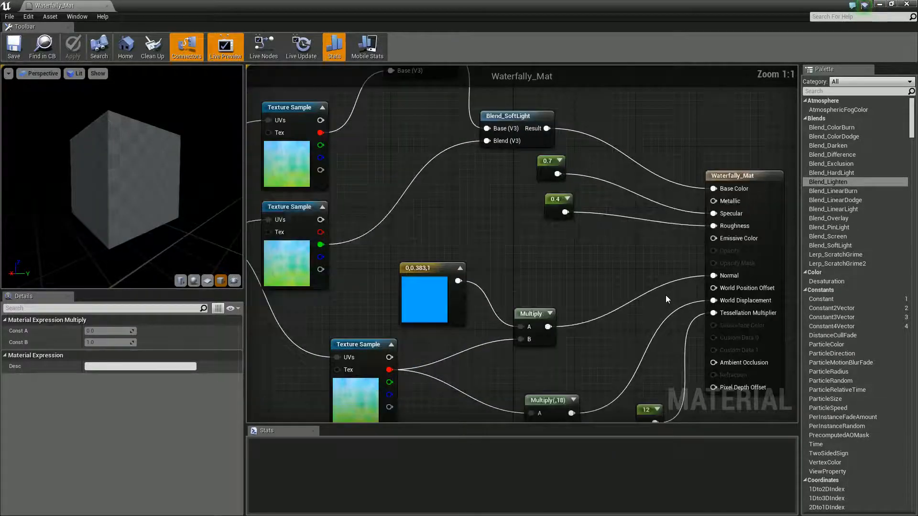
left_click(405, 346)
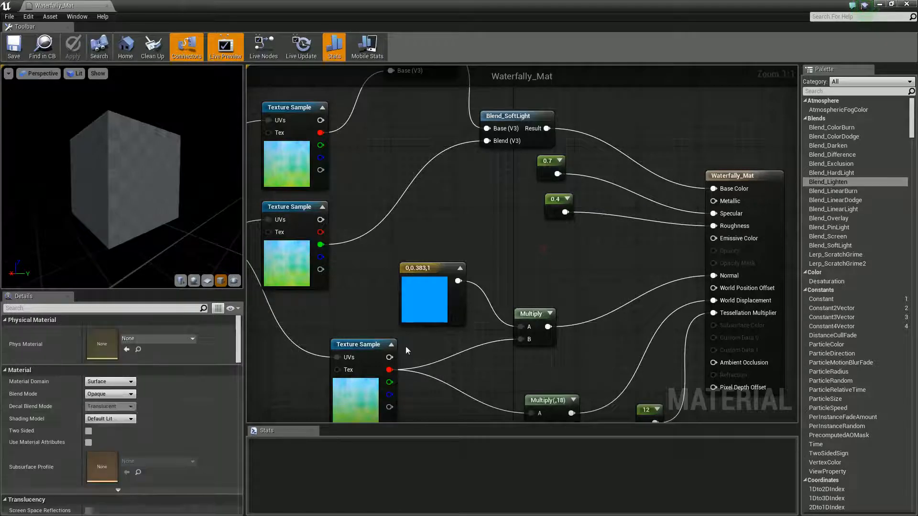
left_click(122, 395)
left_click(122, 407)
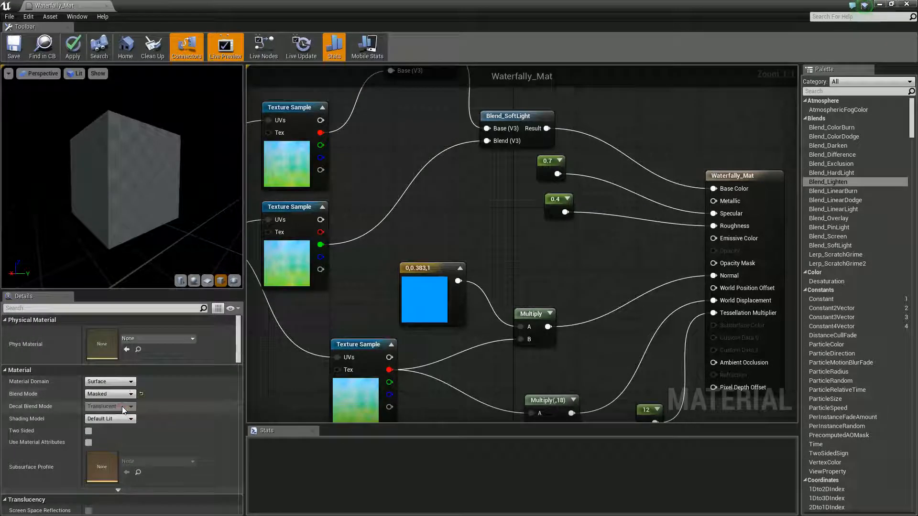
- Move the displacement Texture Sample, Multiply(,18) and tessellation constant 12 lower in the graph to free space above them
scroll(431, 234, "down", 2)
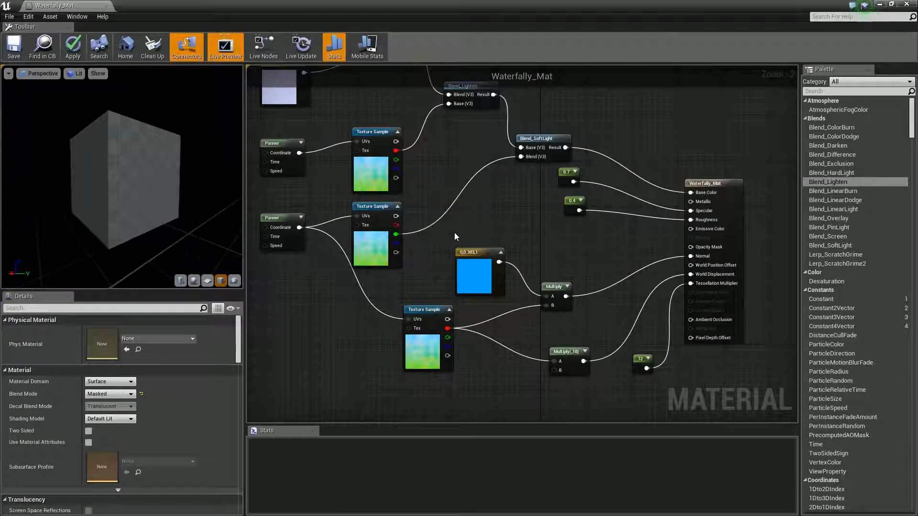
right_click_drag(454, 232, 483, 223)
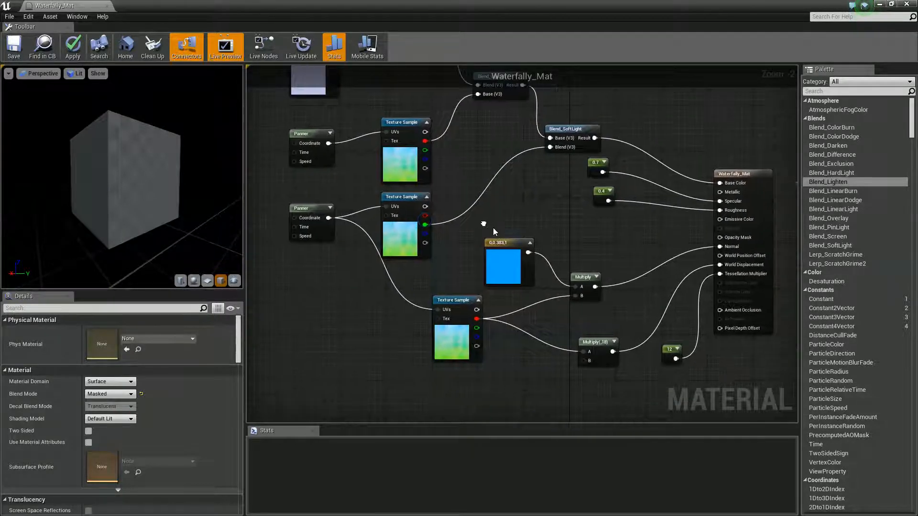
right_click_drag(480, 277, 457, 269)
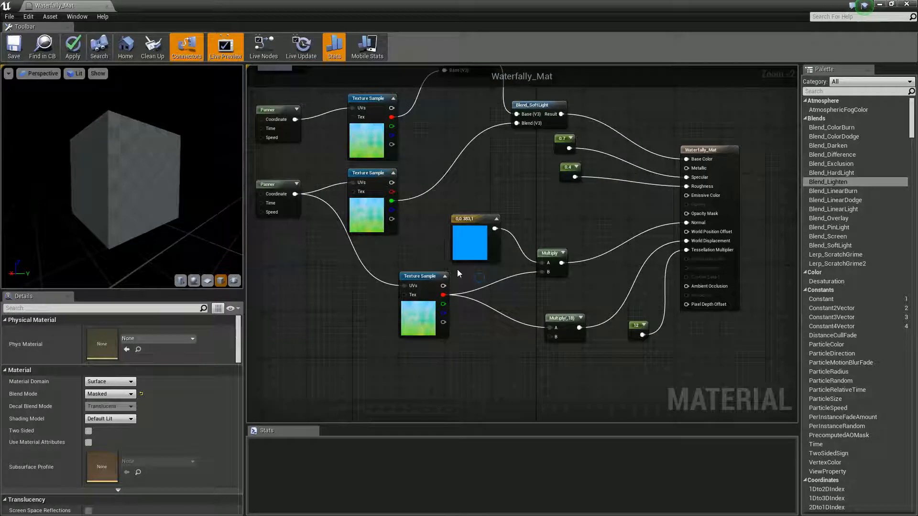
left_click_drag(650, 373, 455, 306)
right_click_drag(412, 272, 474, 253)
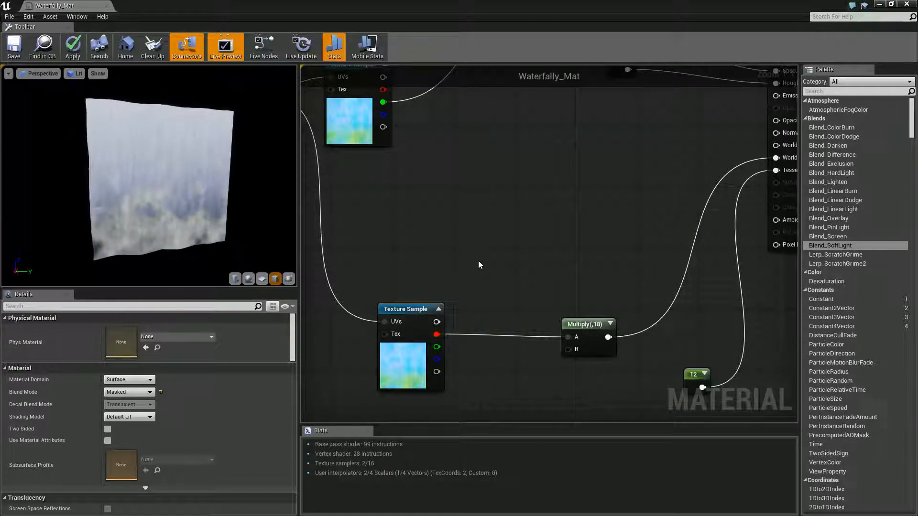
- Duplicate the Waterfally_Texture sample fed by the lower Panner and place the copy in the empty space beneath that Panner
right_click_drag(349, 231, 534, 227)
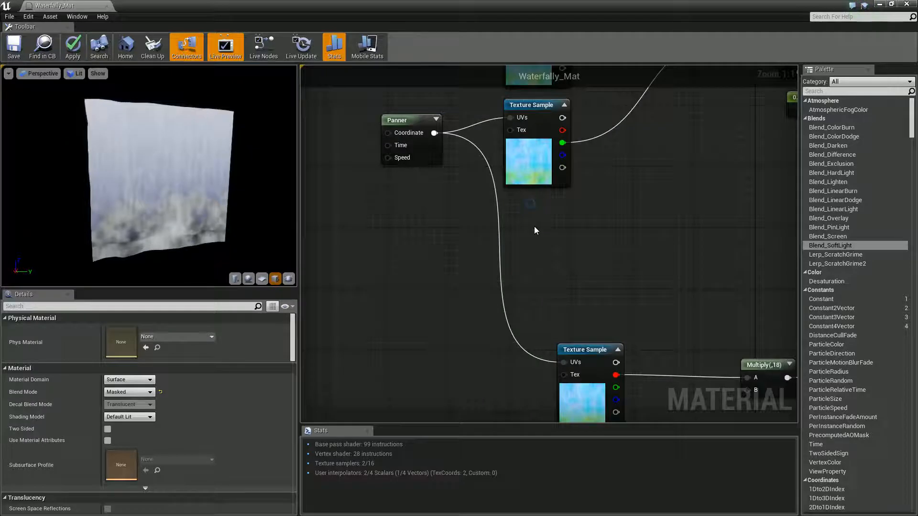
left_click(530, 149)
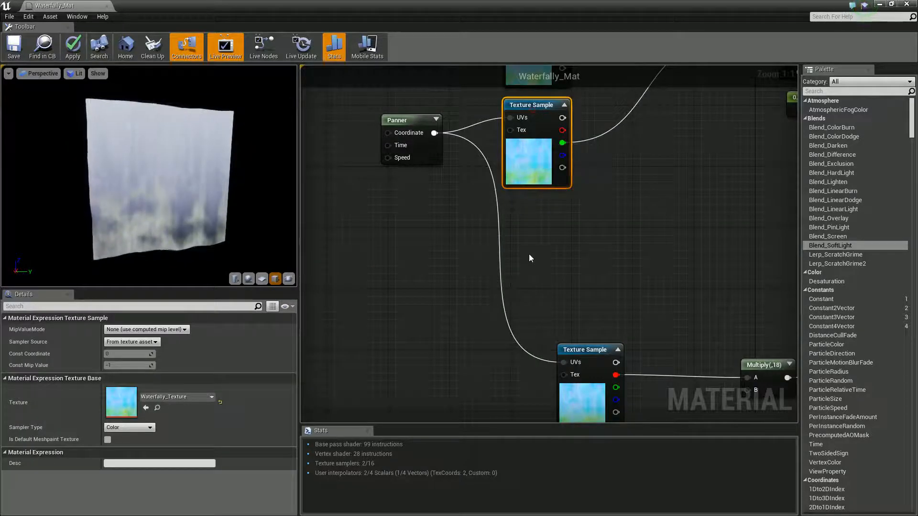
left_click(565, 235)
left_click_drag(596, 244, 363, 291)
right_click_drag(415, 281, 437, 241)
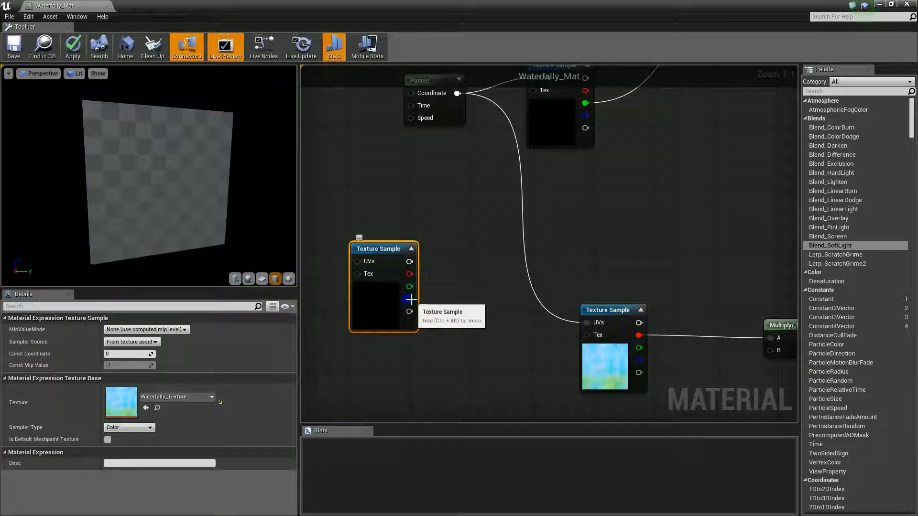
- Switch to Photoshop to examine the Blue channel of Waterfally Texture.png, and return to the material editor
key("alt+Tab")
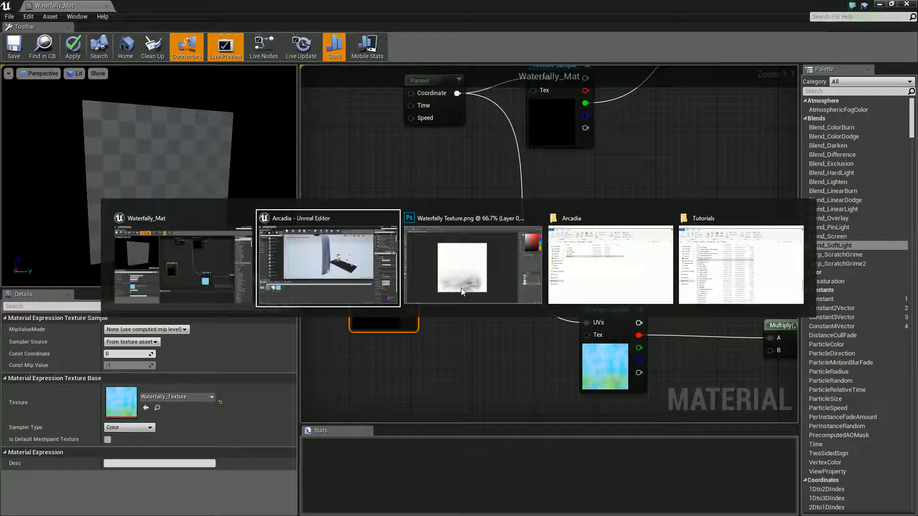
left_click(461, 287)
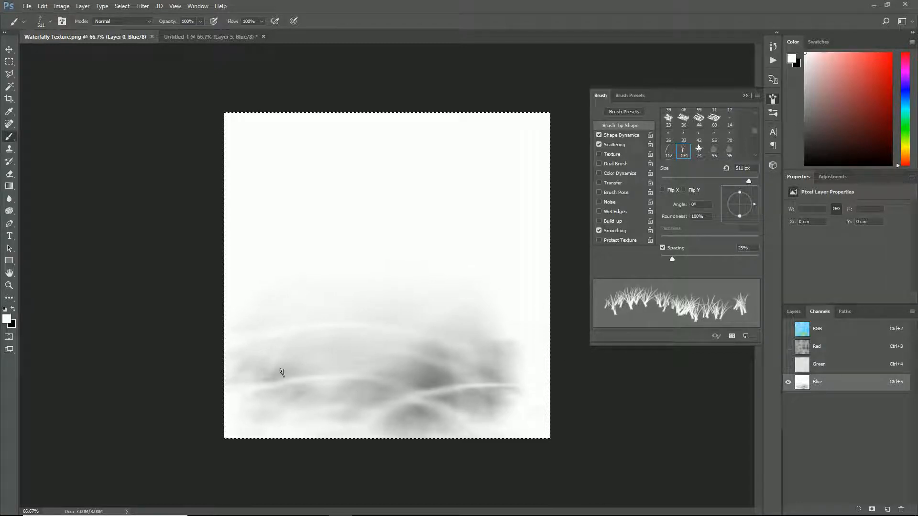
key("alt+Tab")
left_click(281, 254)
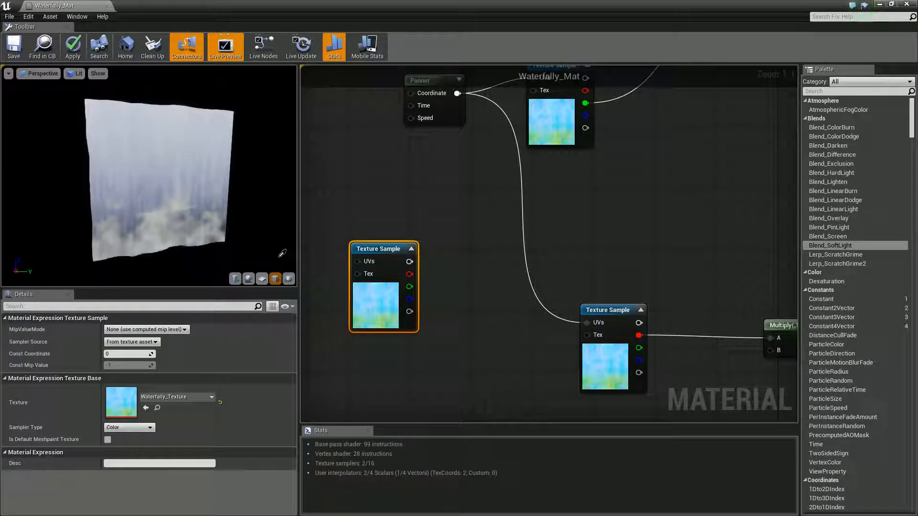
- Add a Blend_Screen node beside the duplicated Texture Sample and connect the sample's blue channel to its Blend input
left_click_drag(833, 235, 452, 253)
right_click_drag(423, 246, 527, 224)
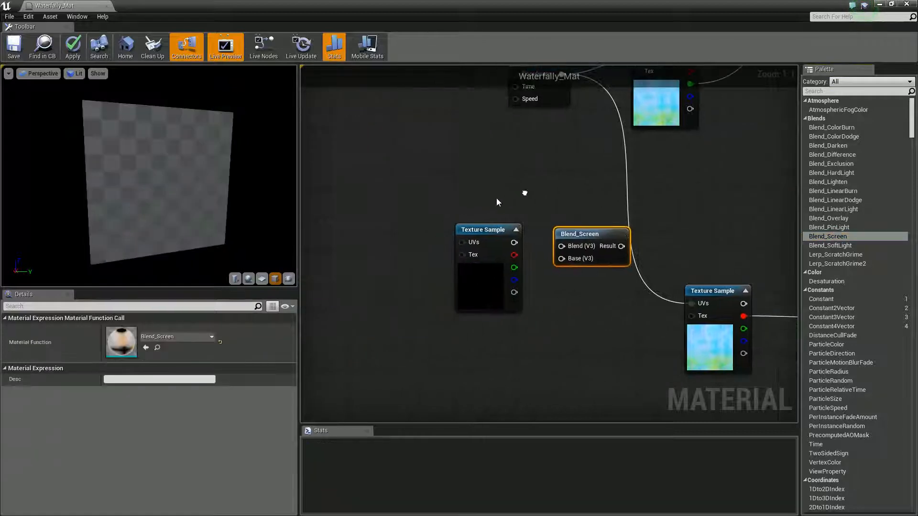
left_click_drag(488, 229, 411, 244)
left_click_drag(582, 236, 530, 233)
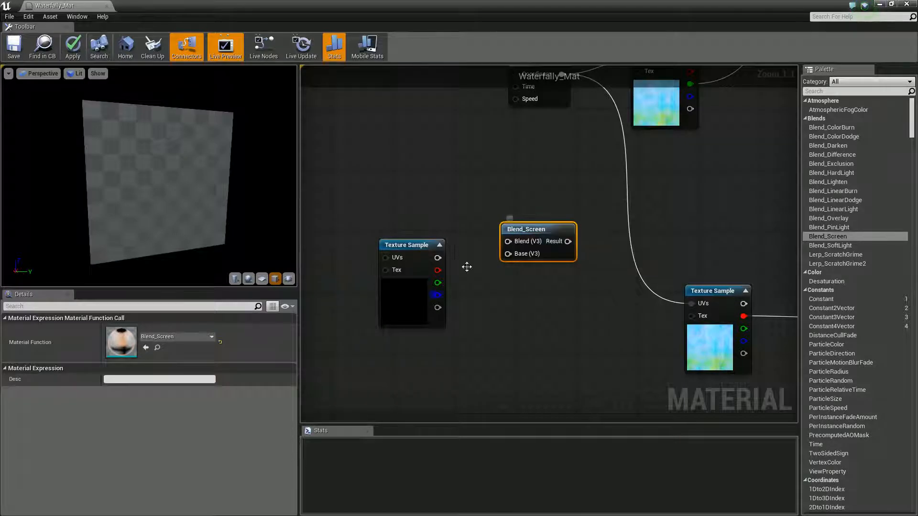
left_click_drag(437, 295, 436, 296)
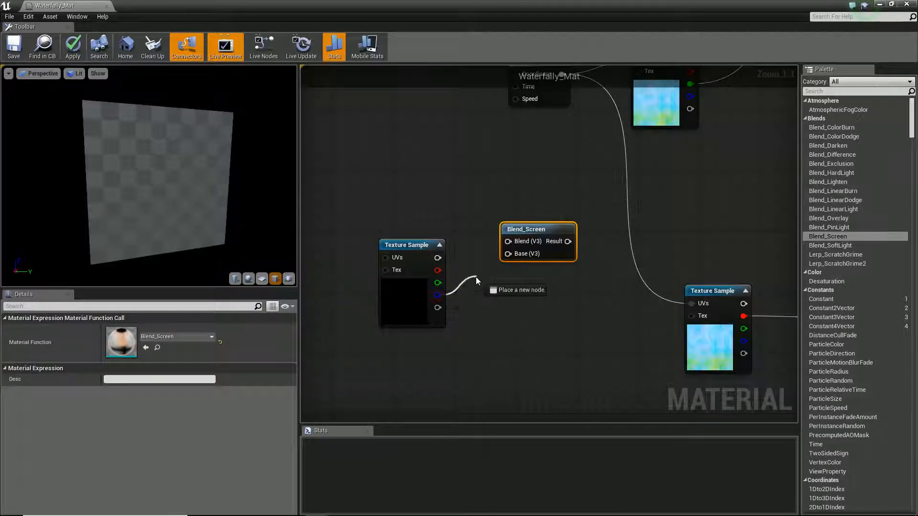
left_click_drag(510, 245, 509, 242)
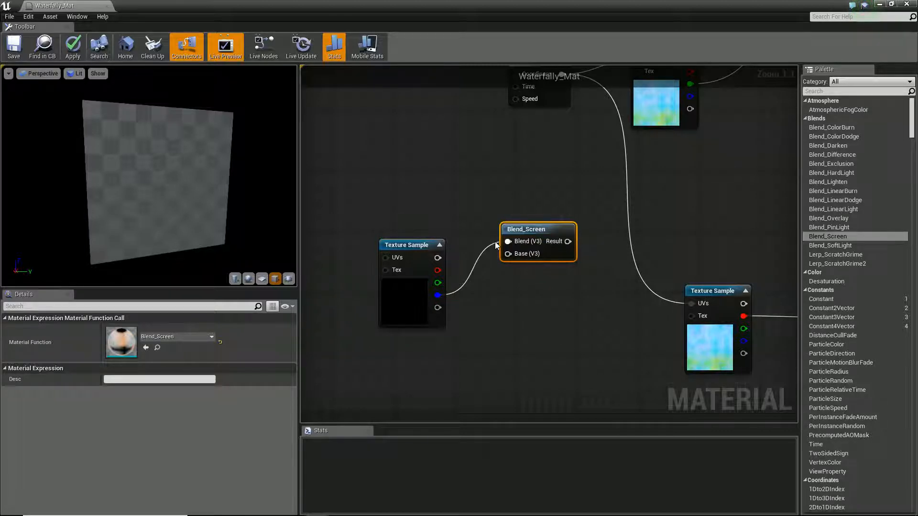
- Connect the Blend_Screen node's Result output to the Opacity Mask input of Waterfally_Mat
right_click_drag(514, 258, 436, 308)
scroll(433, 321, "down", 1)
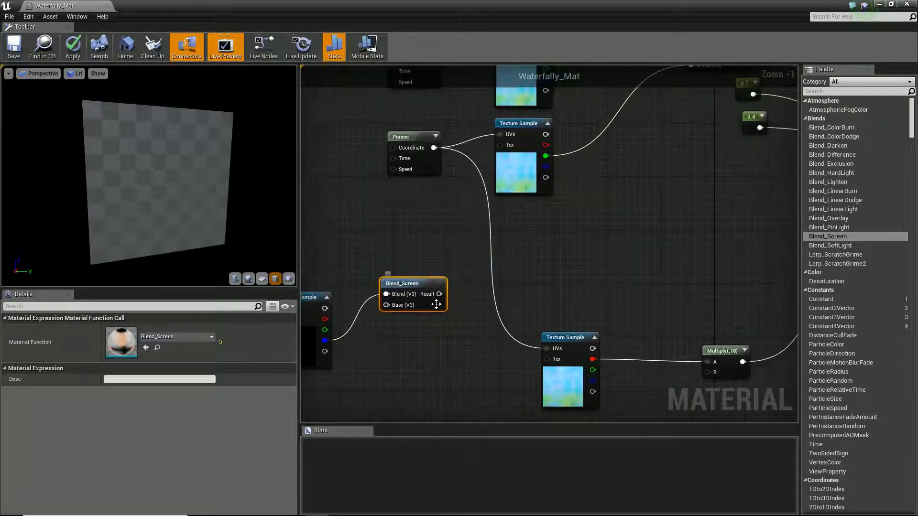
left_click_drag(440, 294, 601, 170)
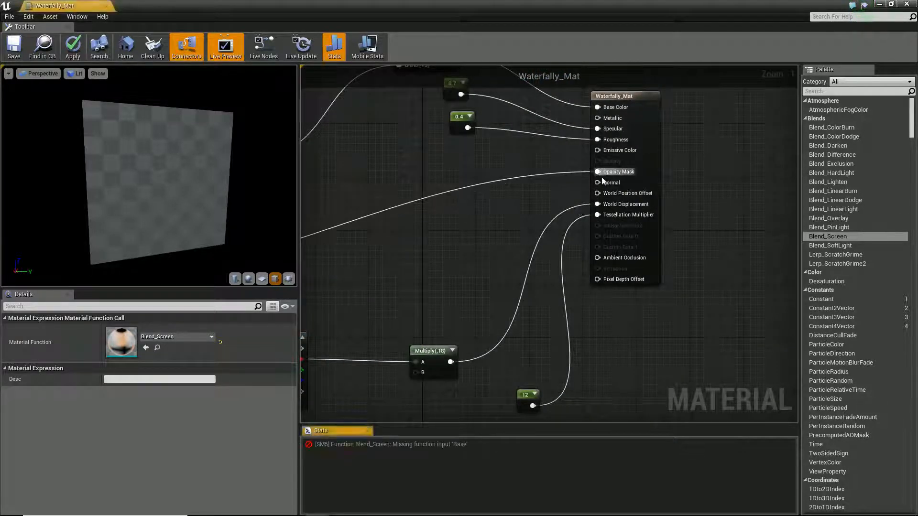
- Move the duplicated Texture Sample away from Blend_Screen and add a LinearGradient node in the space beneath it
right_click_drag(442, 254, 760, 191)
right_click_drag(451, 262, 502, 251)
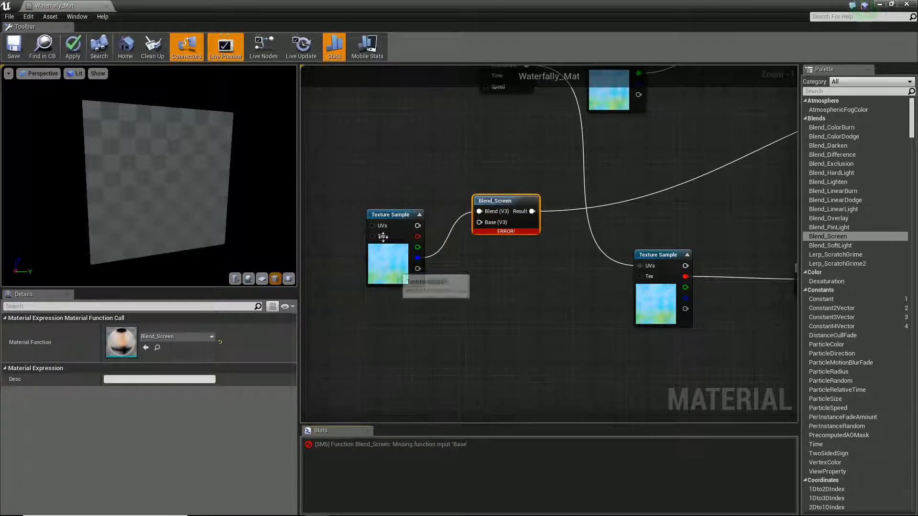
left_click_drag(394, 267, 355, 196)
right_click_drag(347, 294, 402, 276)
type("linea")
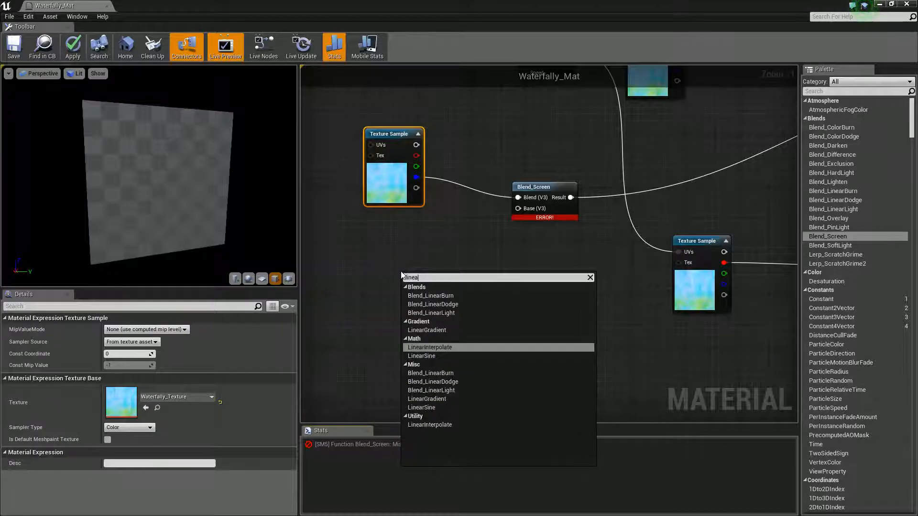
left_click(430, 329)
left_click_drag(431, 278, 344, 266)
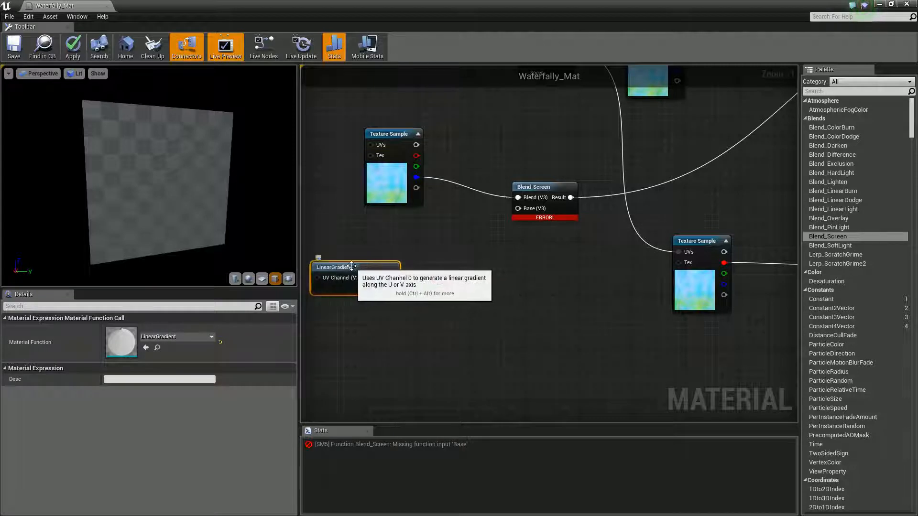
- Feed the LinearGradient's VGradient through a OneMinus node into Blend_Screen's Base, and check the waterfall in the level
left_click_drag(392, 289, 458, 286)
type("min")
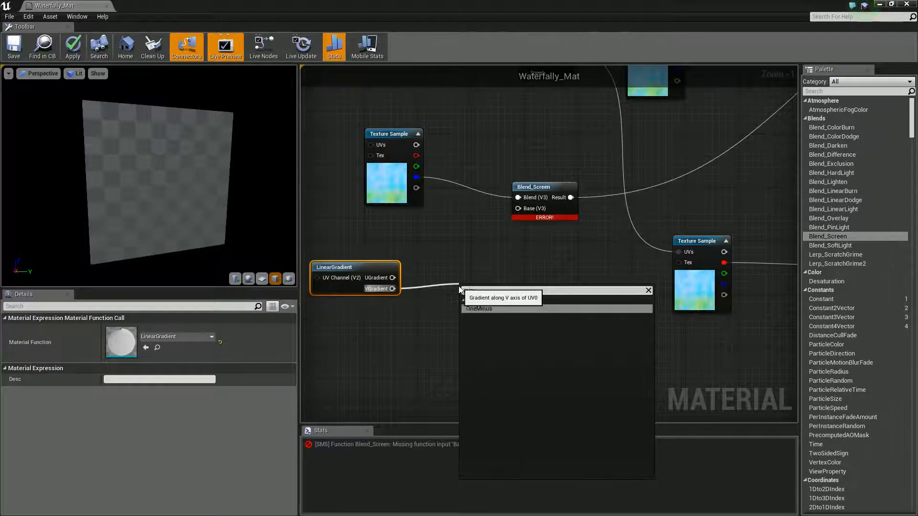
key("Return")
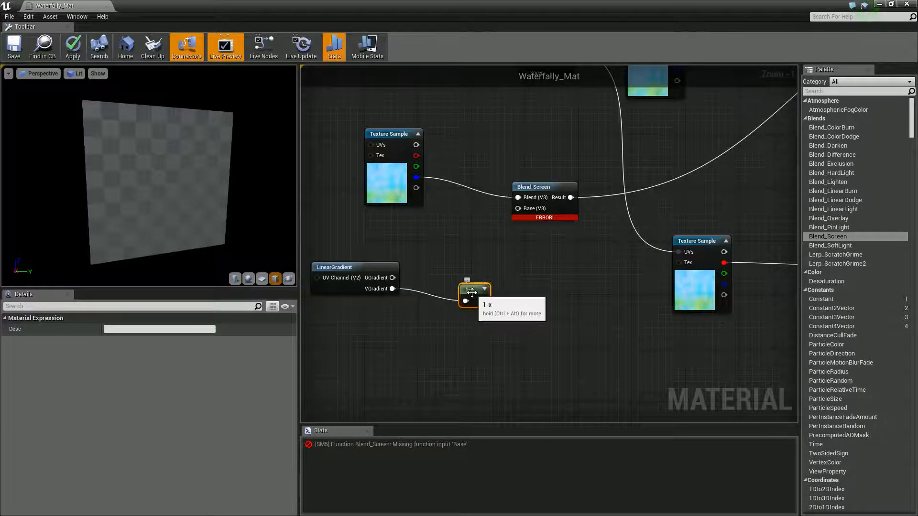
left_click_drag(464, 299, 457, 281)
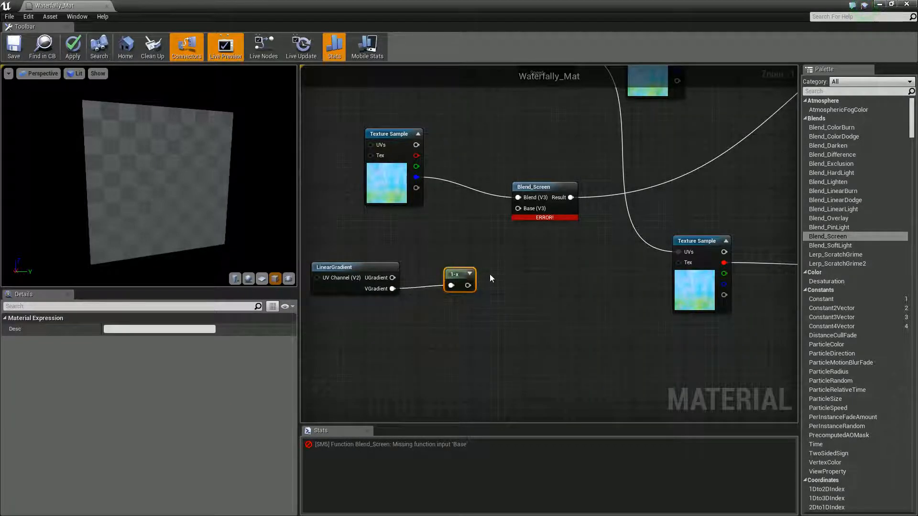
left_click_drag(468, 285, 518, 208)
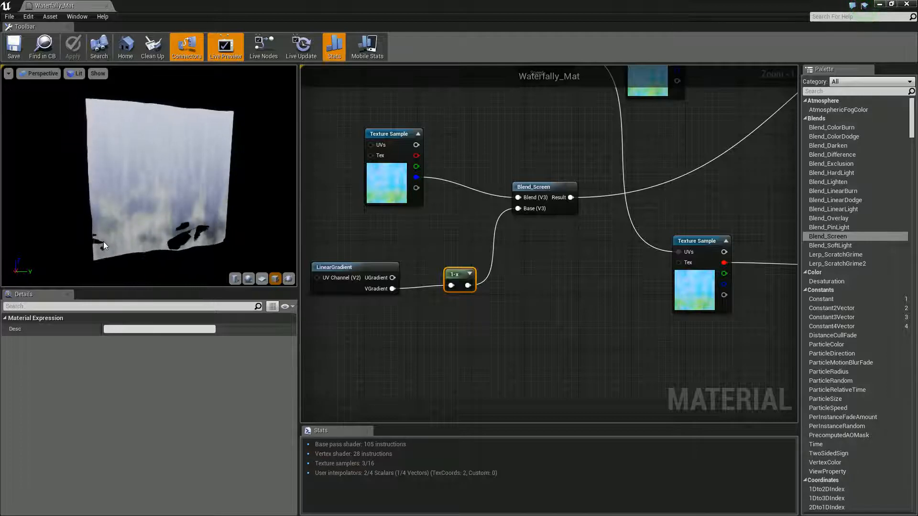
left_click_drag(224, 7, 727, 152)
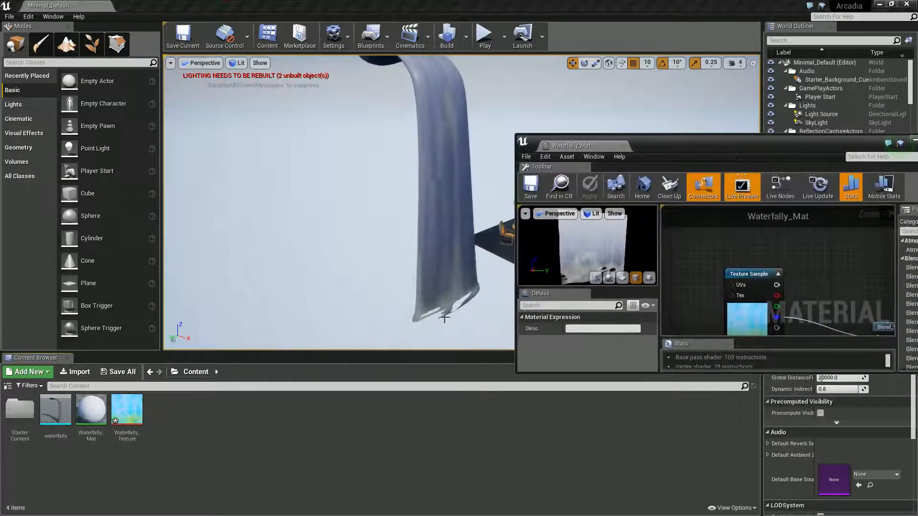
left_click_drag(666, 150, 512, 1)
- Add a Panner node before the opacity mask's Texture Sample and connect it to the sample's UVs input
right_click_drag(315, 223, 464, 258)
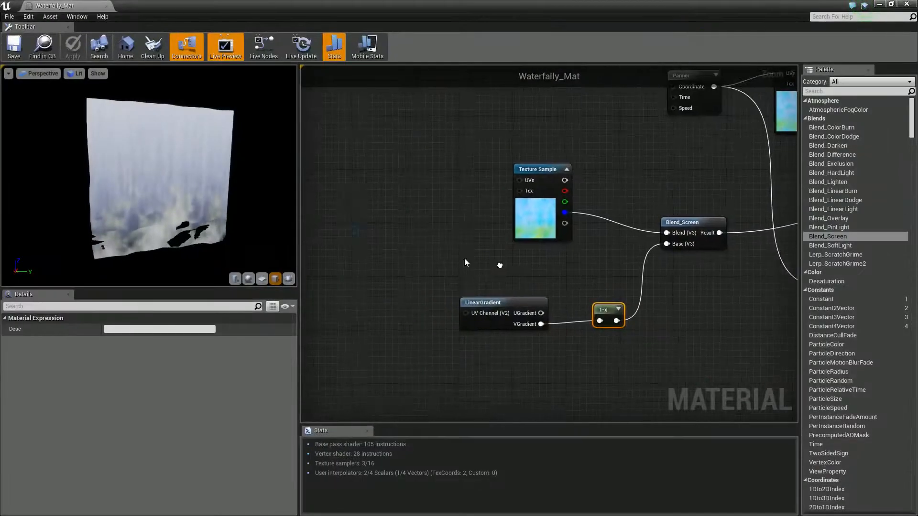
right_click(421, 214)
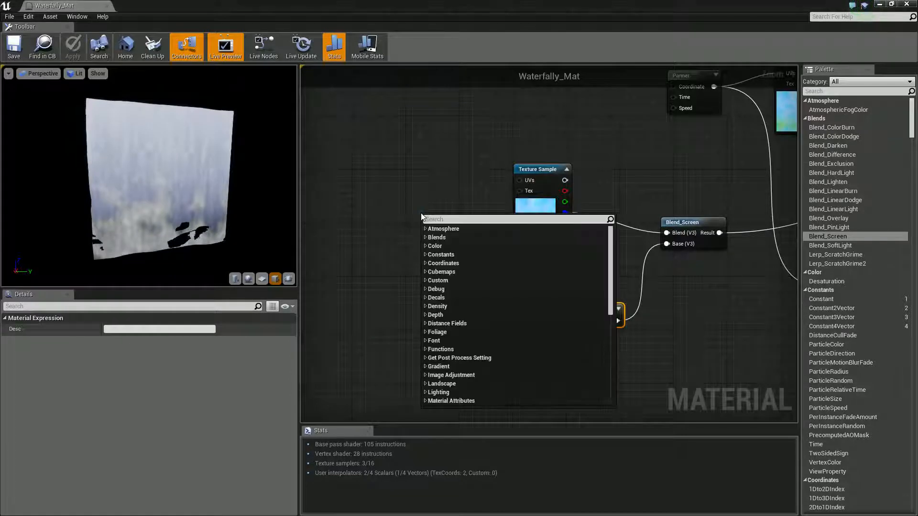
type("panner")
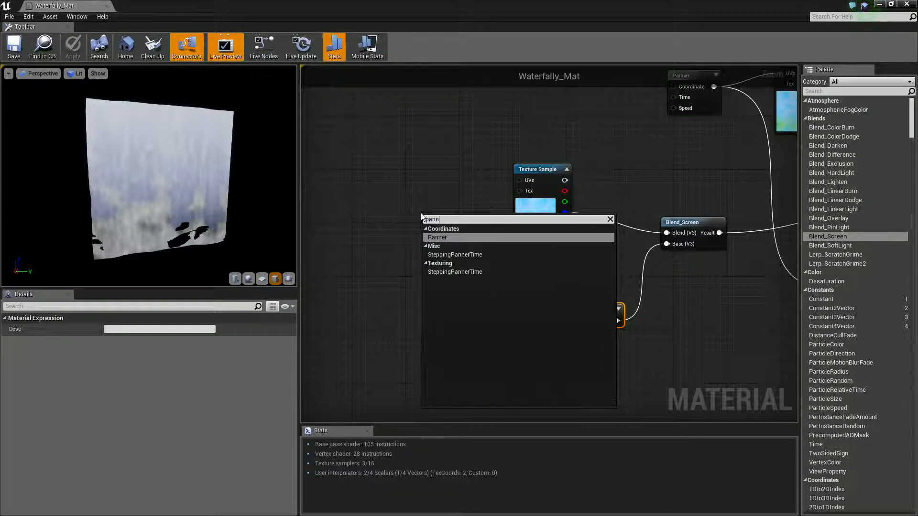
key("Return")
left_click_drag(451, 239, 522, 184)
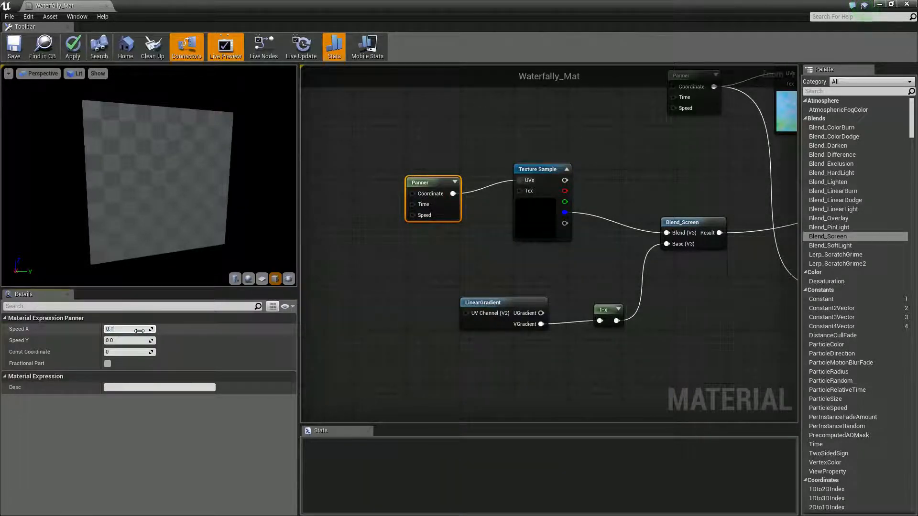
- Set the new Panner's Speed X to 0.1 and Speed Y to -0.4, and check the waterfall in the level
type("0.4")
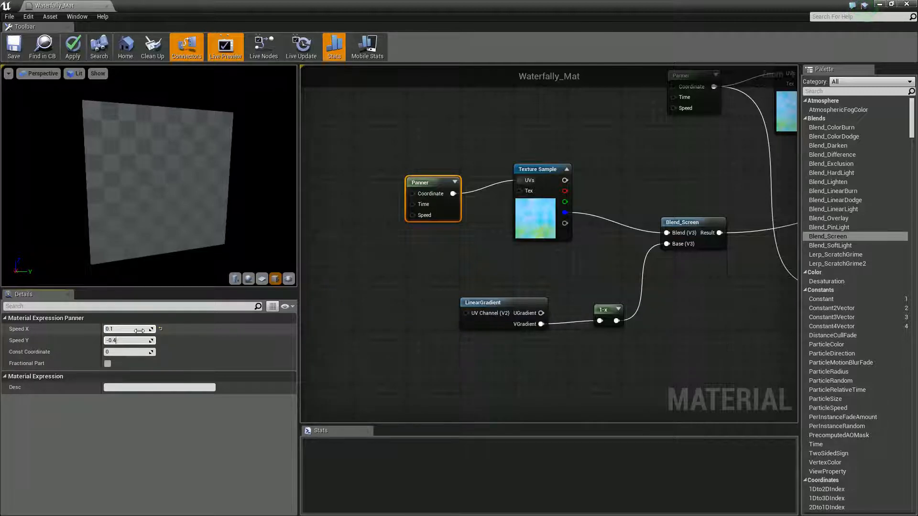
left_click(431, 273)
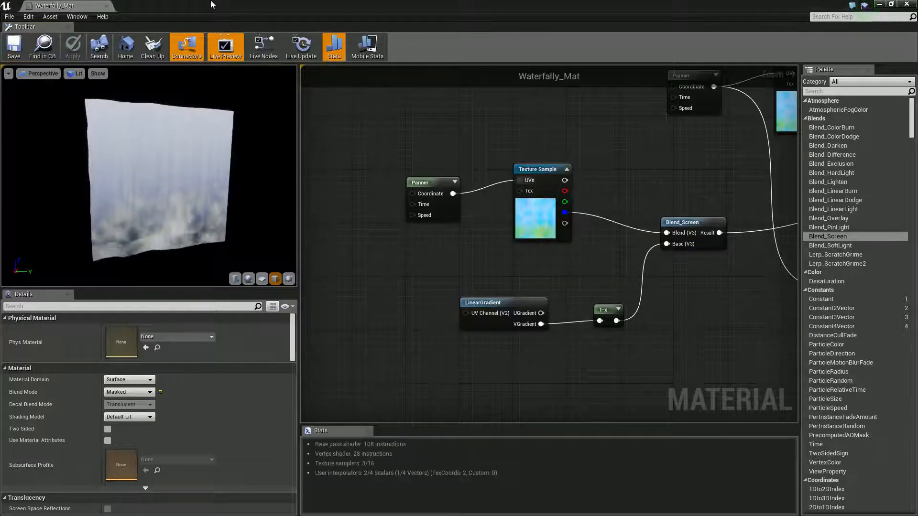
left_click_drag(216, 6, 917, 126)
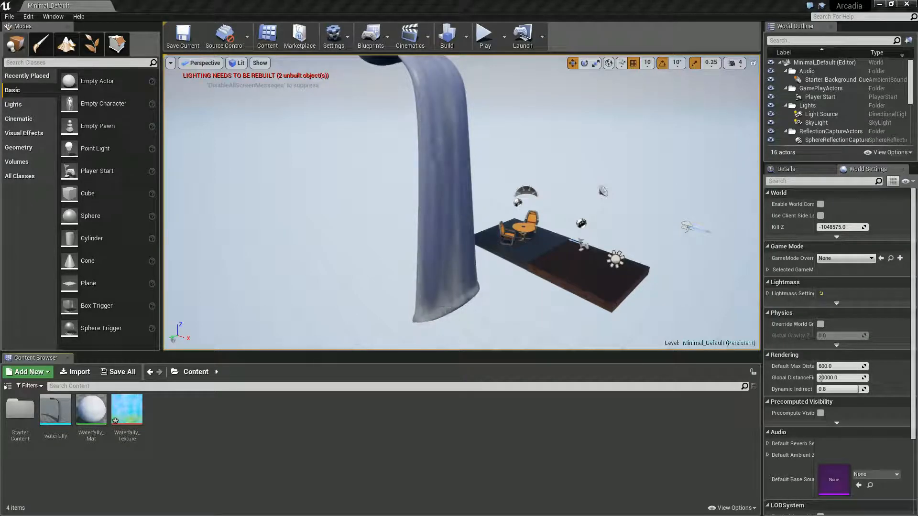
left_click_drag(917, 72, 165, 0)
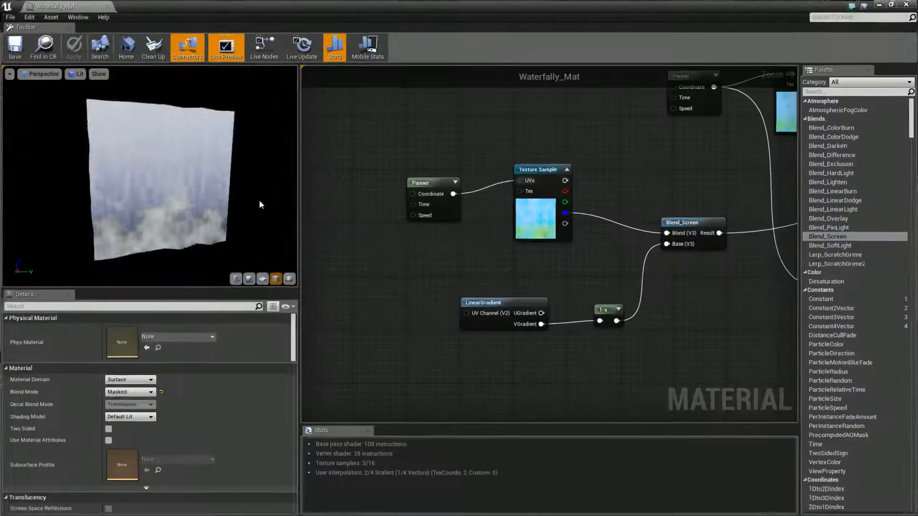
- Add a TextureCoordinate node before the LinearGradient and connect it to the UV Channel input
right_click(354, 286)
type("text")
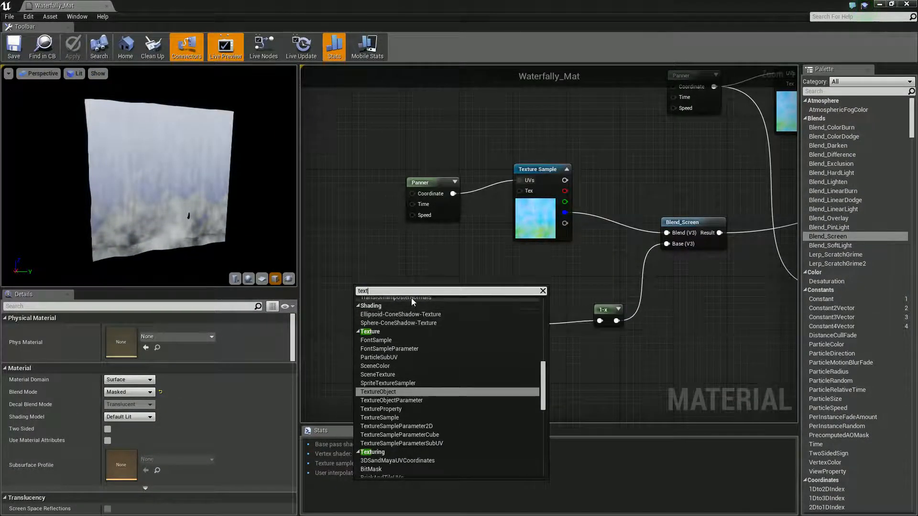
type("c")
key("BackSpace")
key("BackSpace")
key("BackSpace")
key("BackSpace")
key("BackSpace")
type("coo")
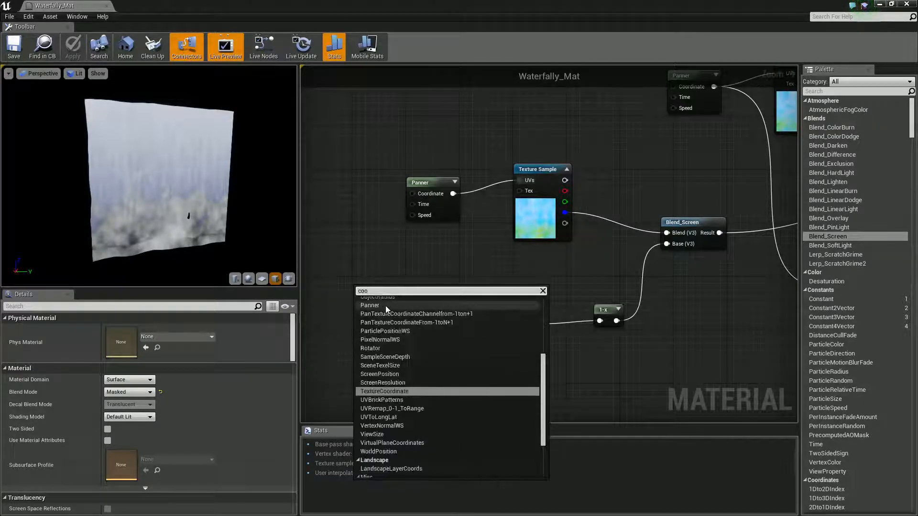
left_click(376, 390)
left_click_drag(393, 302, 472, 314)
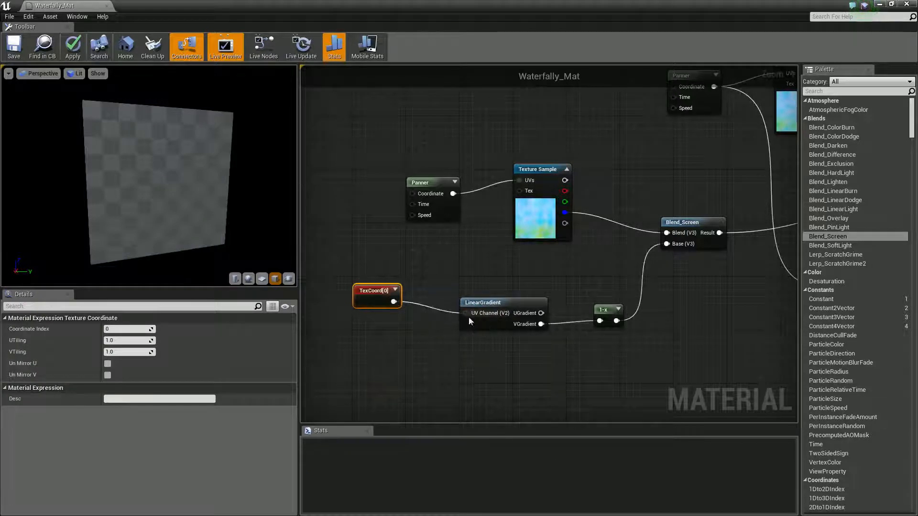
- Set the TexCoord node's VTiling to 1.2 and start previewing the Blend_Screen node
left_click(131, 352)
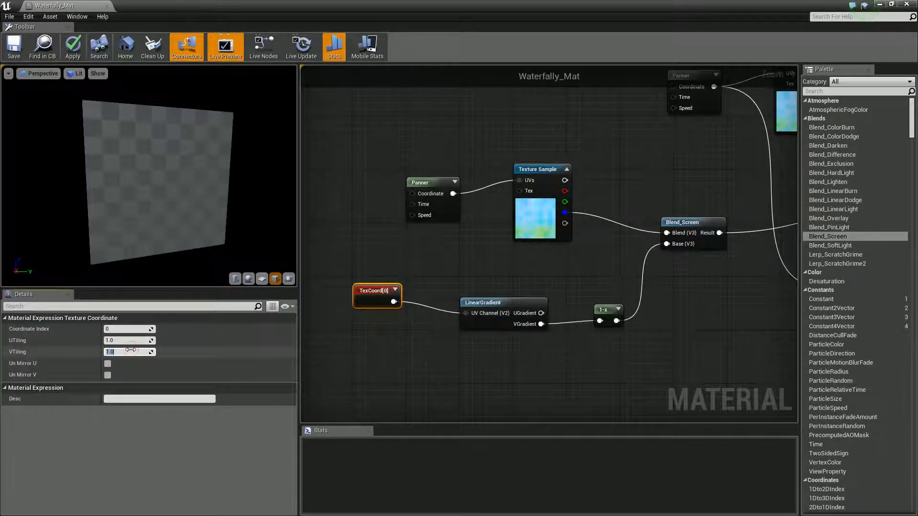
type("1.2")
key("Return")
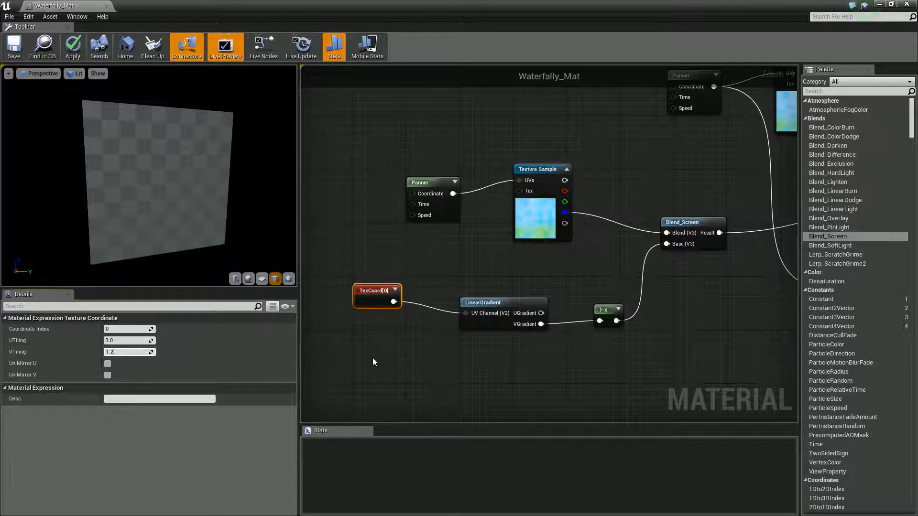
left_click(419, 342)
right_click(682, 223)
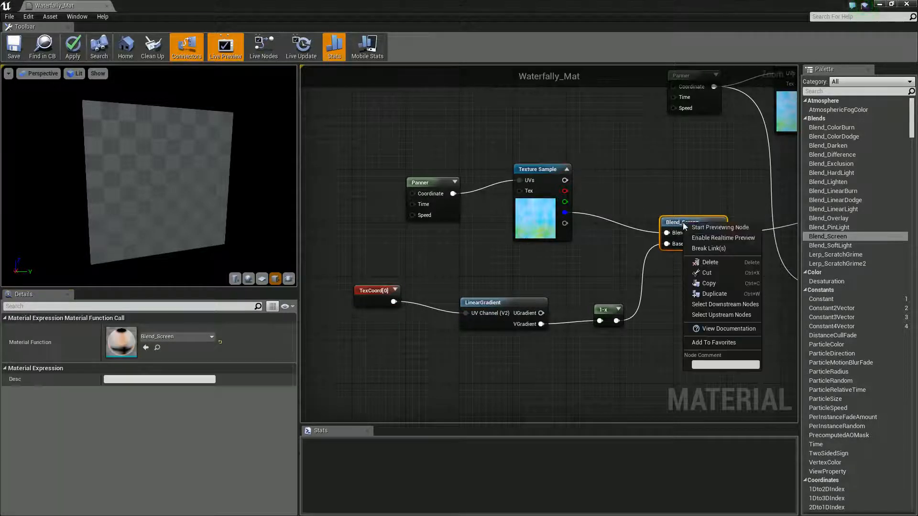
left_click(700, 229)
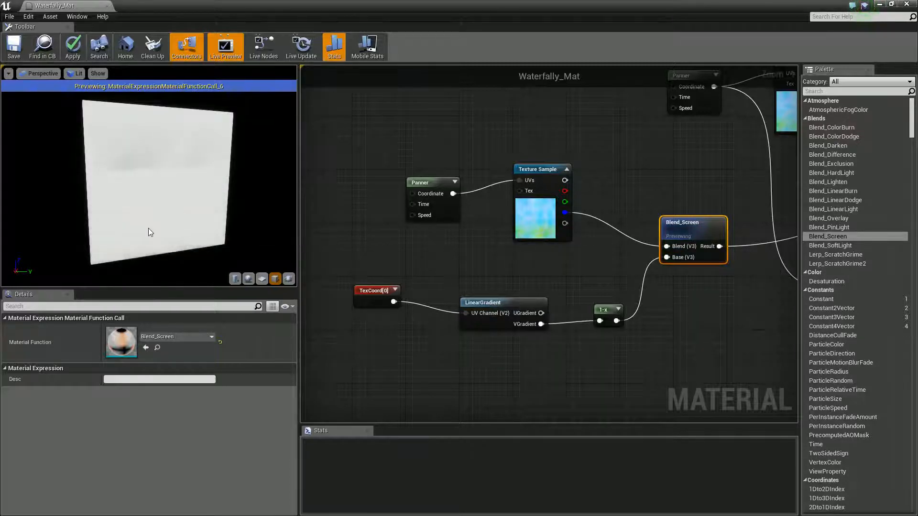
- Save the material, examine the waterfall's lower edge in the level, and return to the maximized material editor
left_click_drag(400, 4, 798, 81)
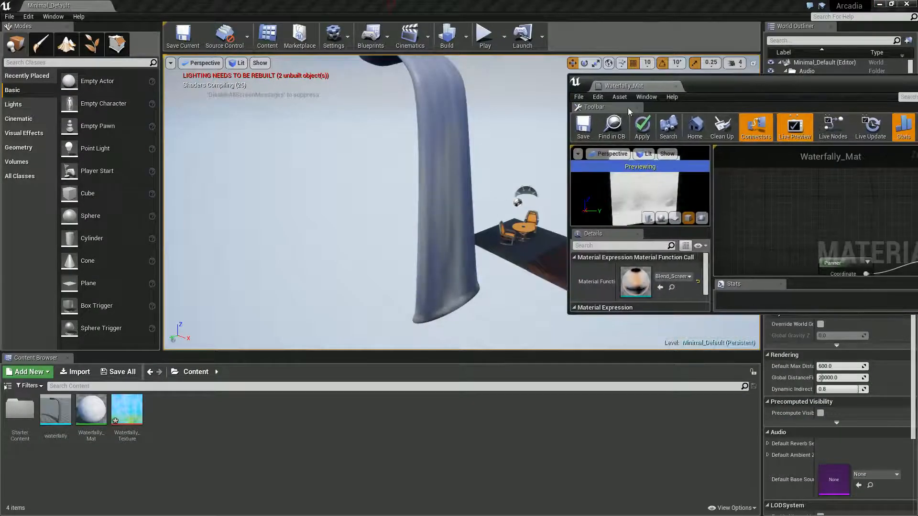
left_click(592, 130)
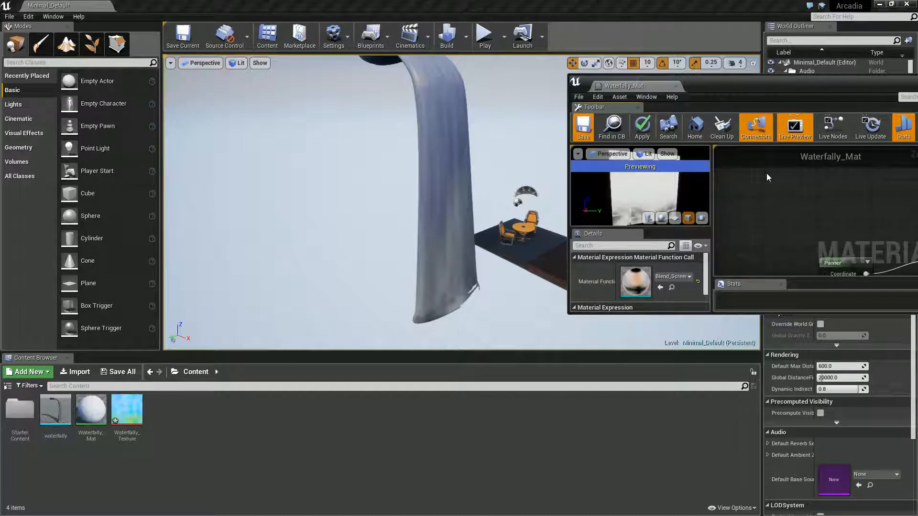
key("ctrl+s")
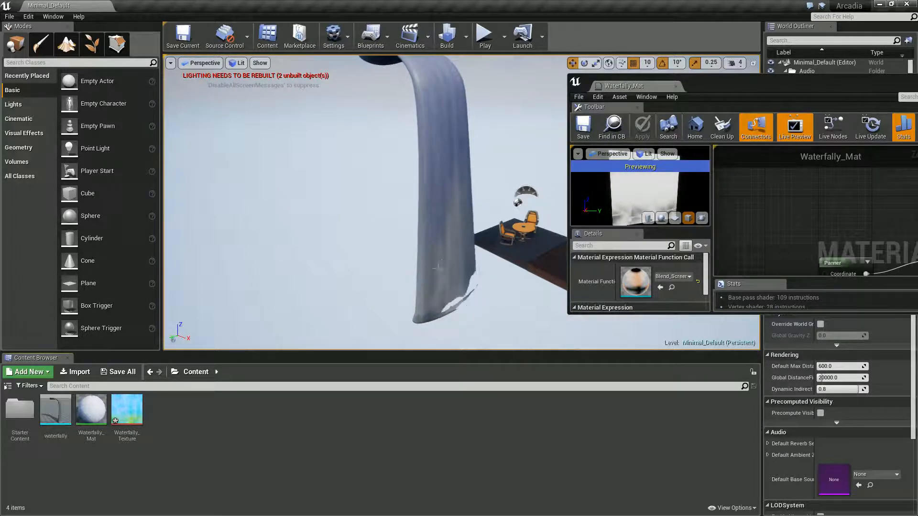
left_click_drag(713, 82, 386, 88)
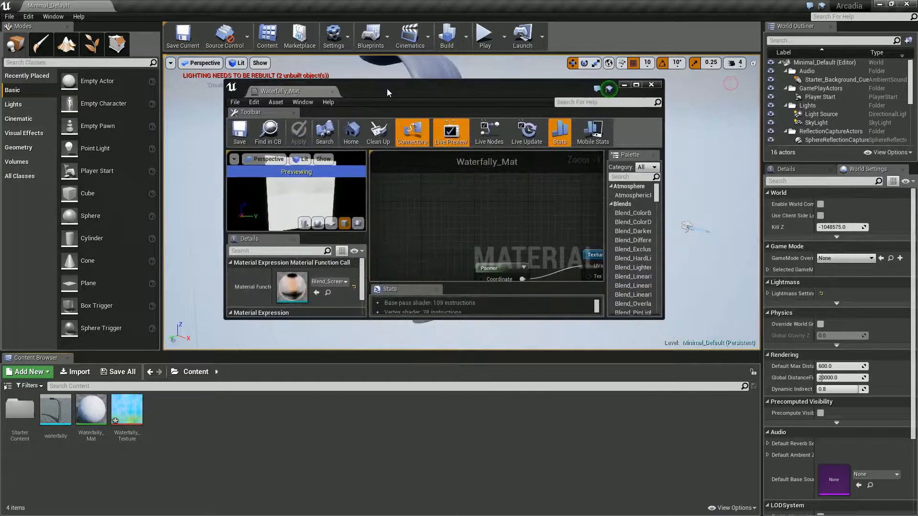
double_click(386, 88)
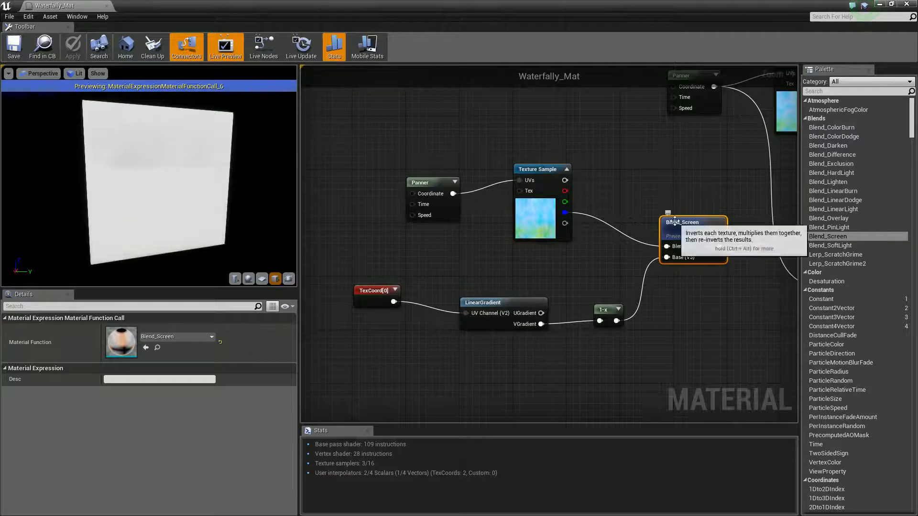
- Stop previewing the Blend_Screen node and save the material with the level editor in view
right_click(701, 236)
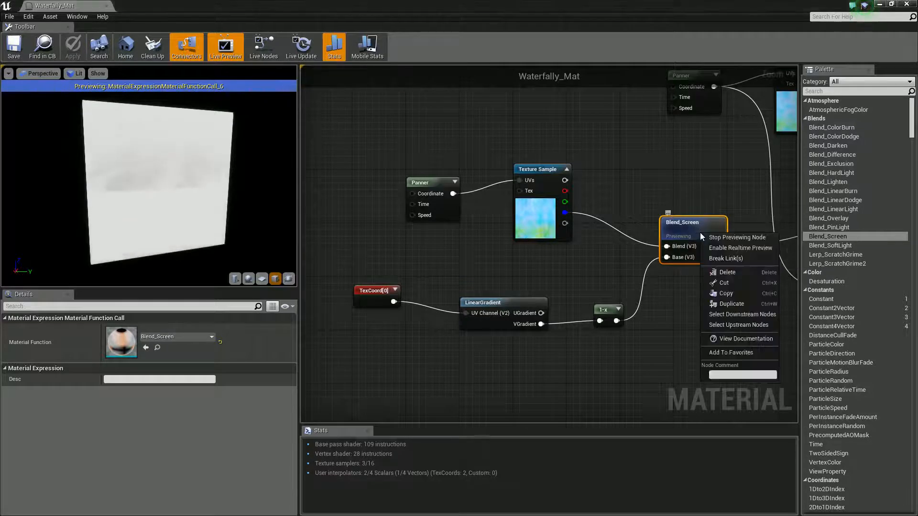
left_click(728, 238)
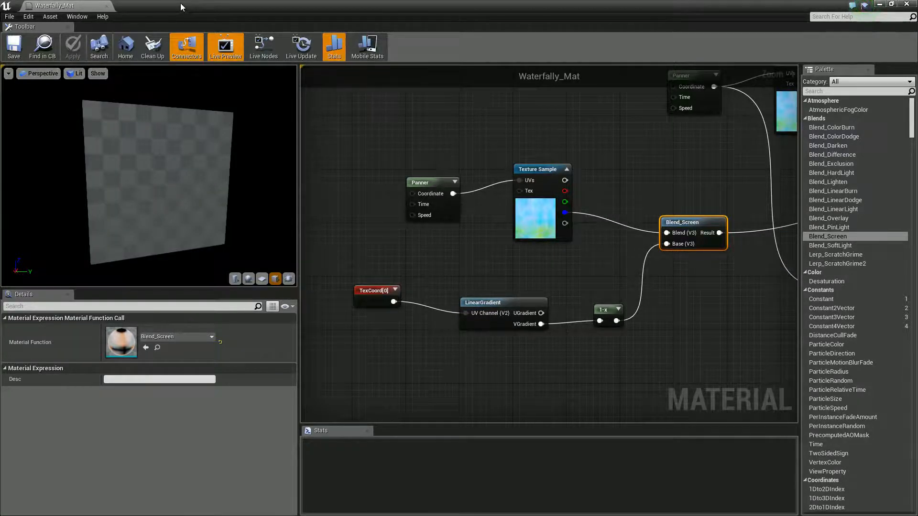
left_click_drag(176, 4, 435, 95)
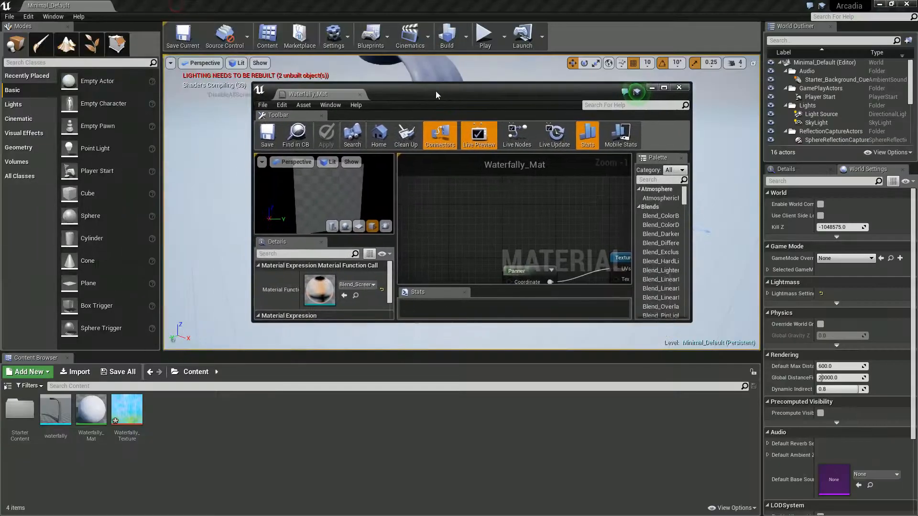
left_click(268, 139)
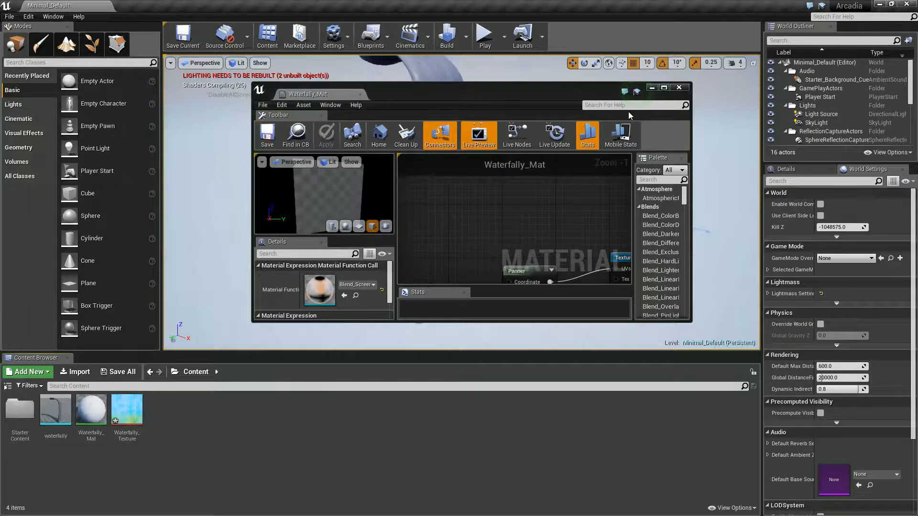
- Look over the completed node graph in the maximized material editor
double_click(586, 93)
scroll(667, 179, "down", 1)
right_click_drag(666, 179, 392, 254)
scroll(610, 268, "down", 1)
right_click_drag(610, 267, 582, 268)
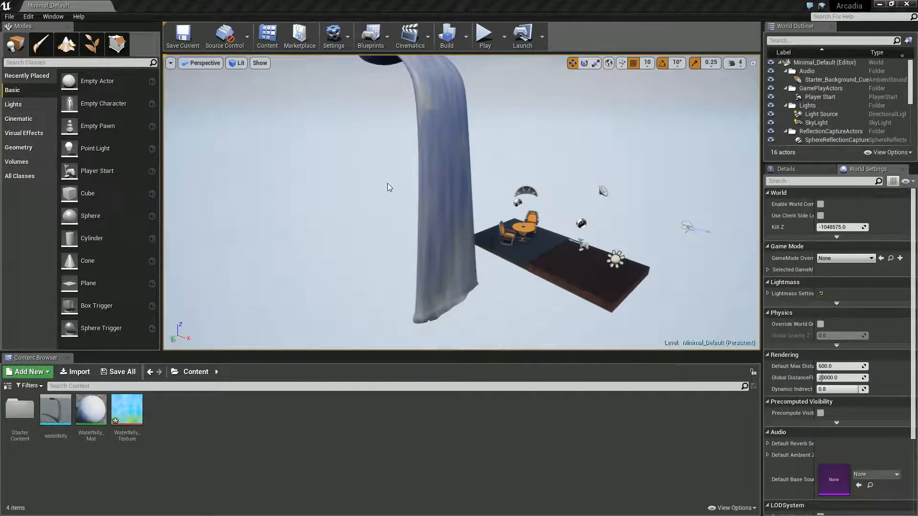
- Save all modified assets and inspect the waterfall mesh from several angles in the level
key("ctrl+shift+s")
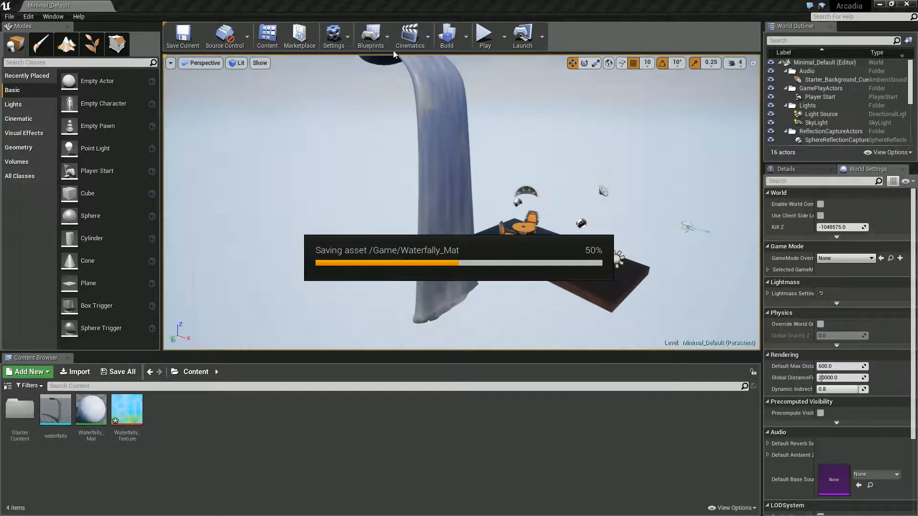
mouse_move(430, 132)
right_mouse_down()
mouse_move(426, 117)
mouse_move(441, 118)
mouse_move(438, 139)
mouse_move(433, 110)
mouse_move(429, 135)
right_mouse_up()
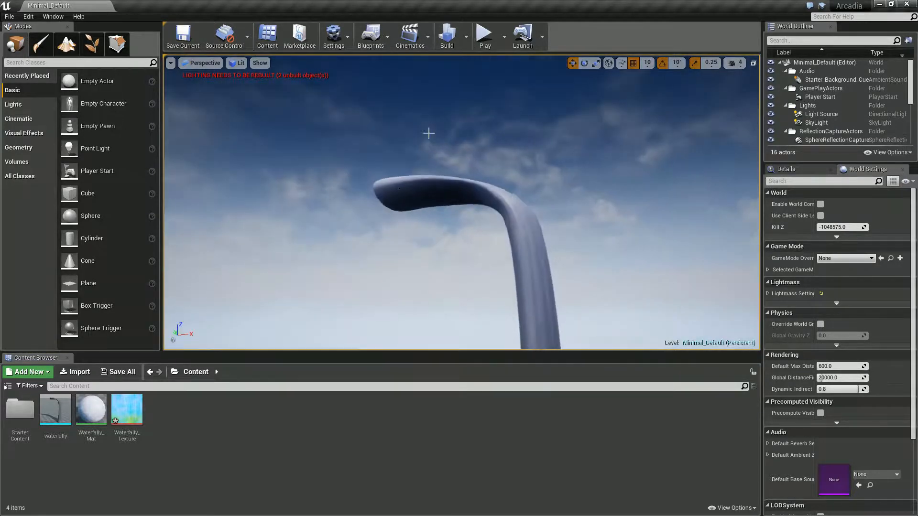
right_click_drag(538, 243, 460, 310)
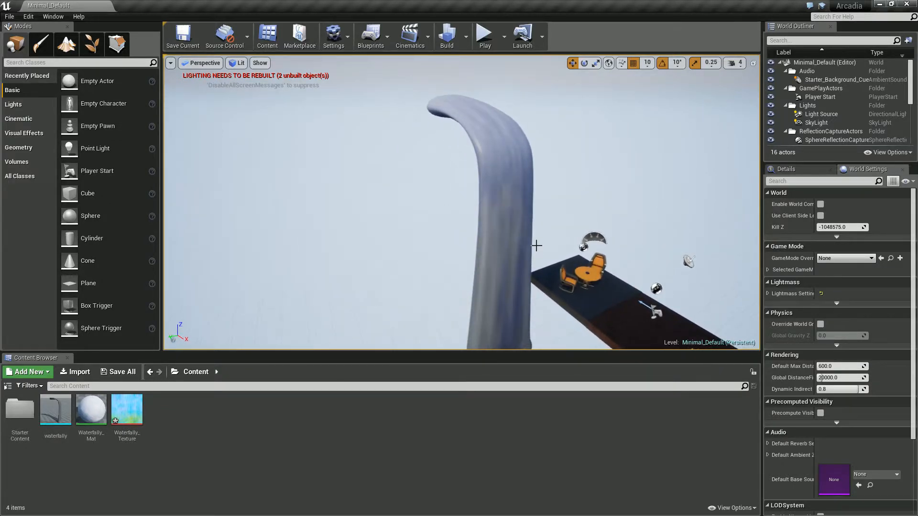